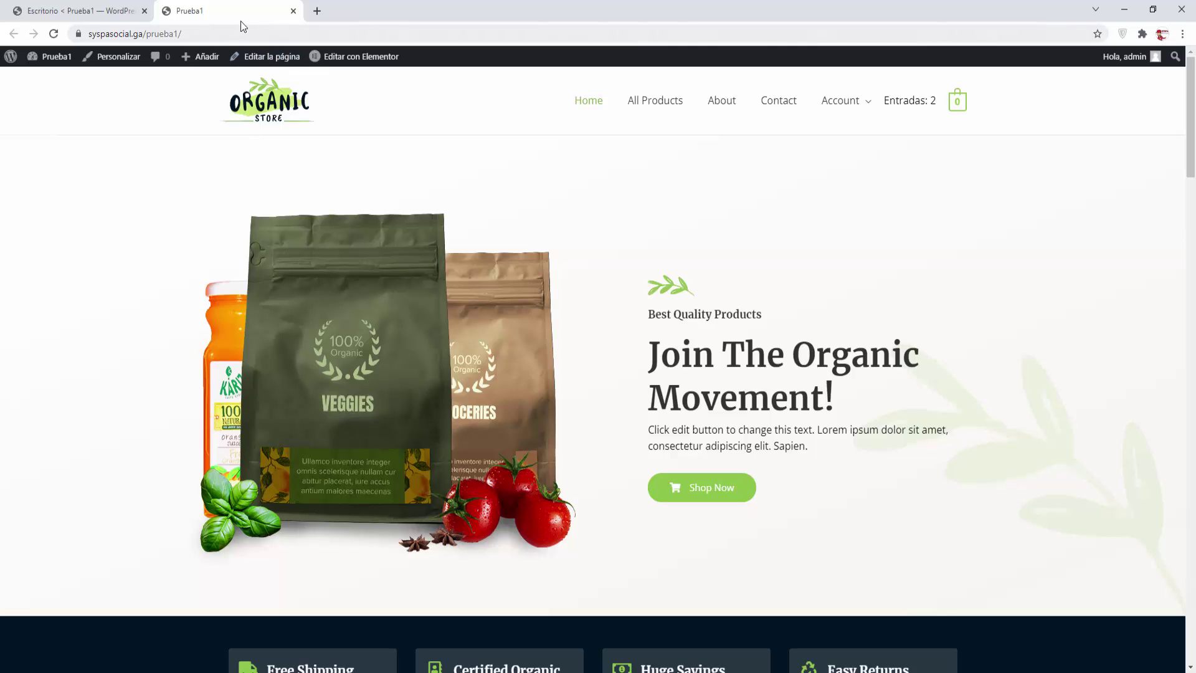
Deactivate the "Cantidad de Post en el Menu" code snippet and reload the site's home page to check the menu
{"action": "left_click", "coordinate": [127, 11]}
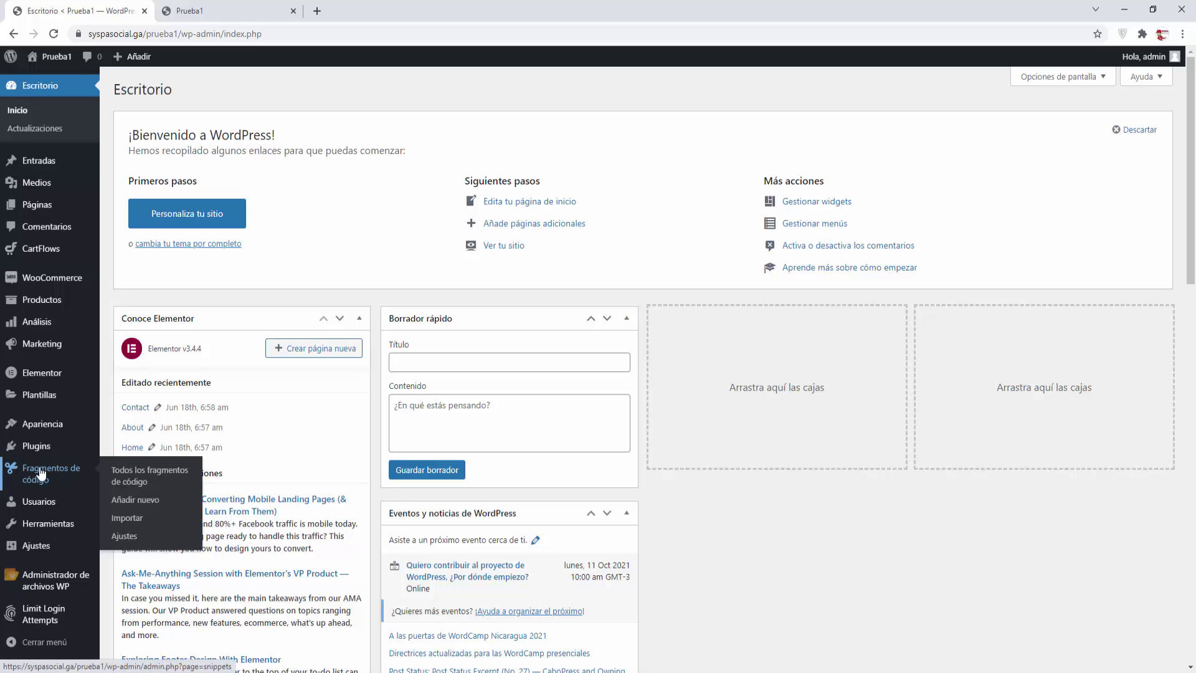
{"action": "left_click", "coordinate": [59, 478]}
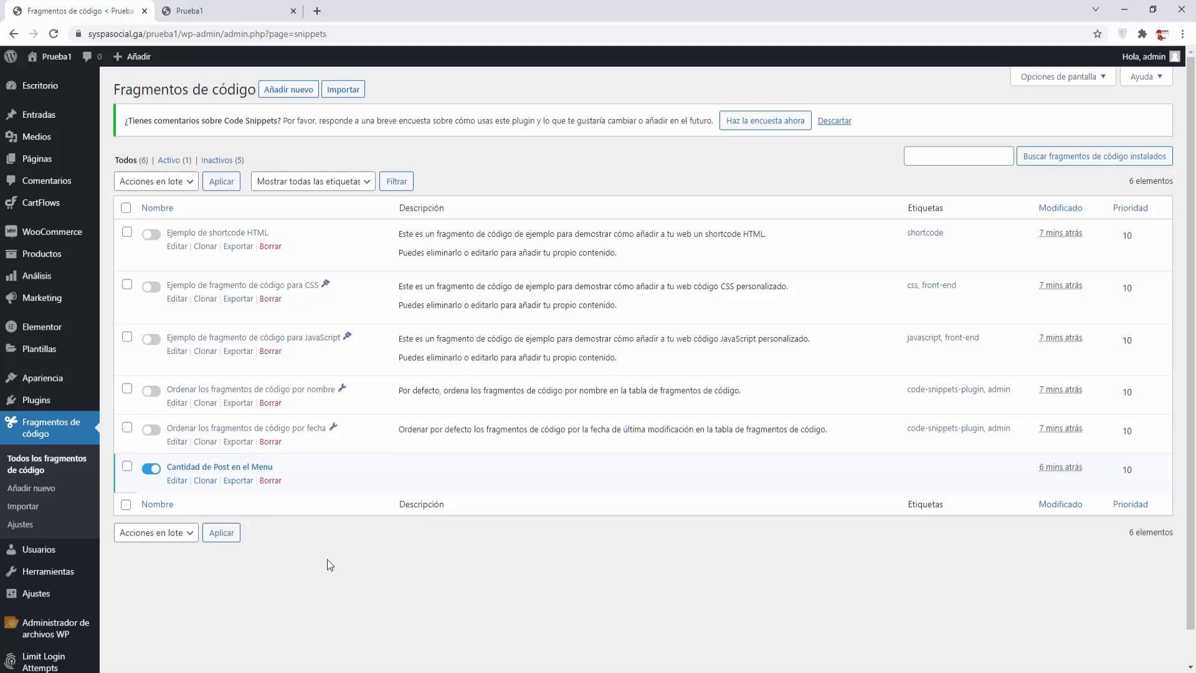
{"action": "left_click", "coordinate": [150, 474]}
{"action": "left_click", "coordinate": [213, 11]}
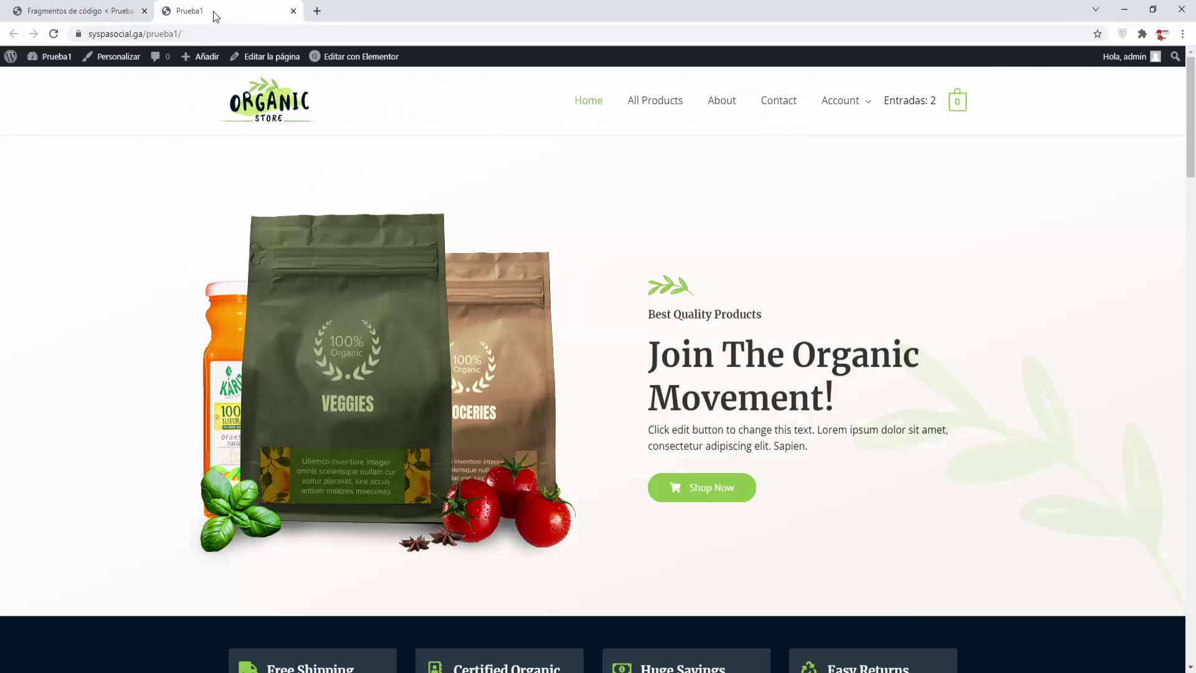
{"action": "left_click", "coordinate": [54, 35]}
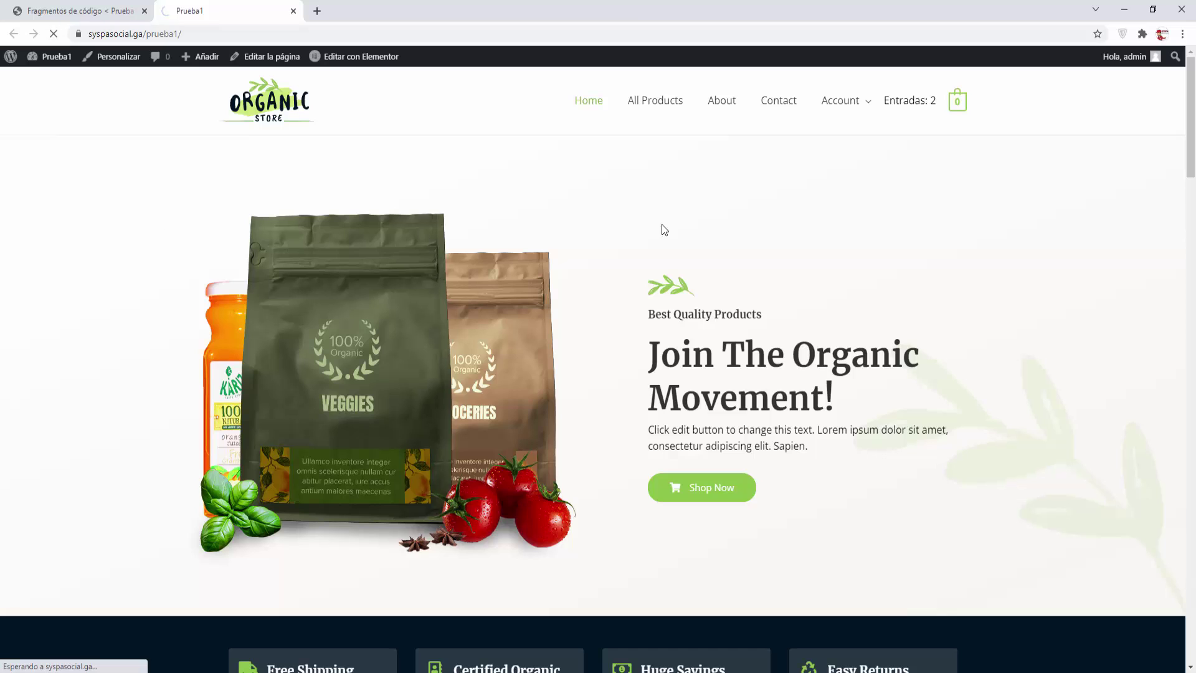
Start a new code snippet and paste in the wp_nav_menu_items filter with the dcms_item_search function for the primary menu
{"action": "left_click", "coordinate": [80, 11]}
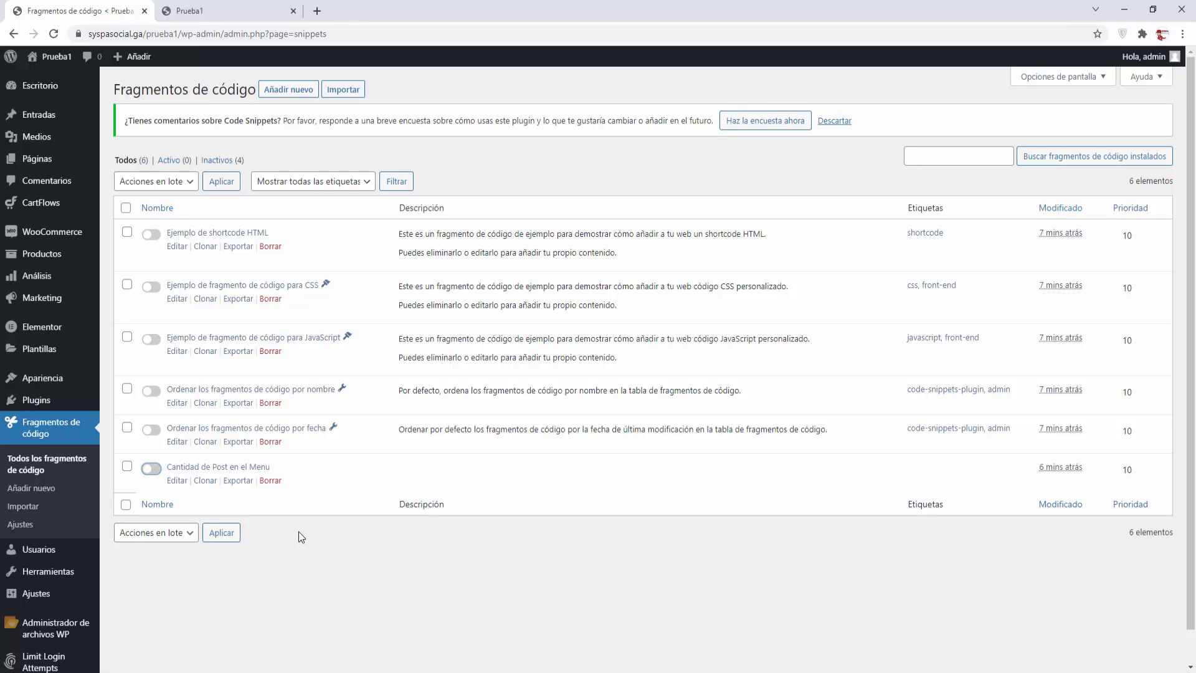
{"action": "left_click", "coordinate": [288, 89]}
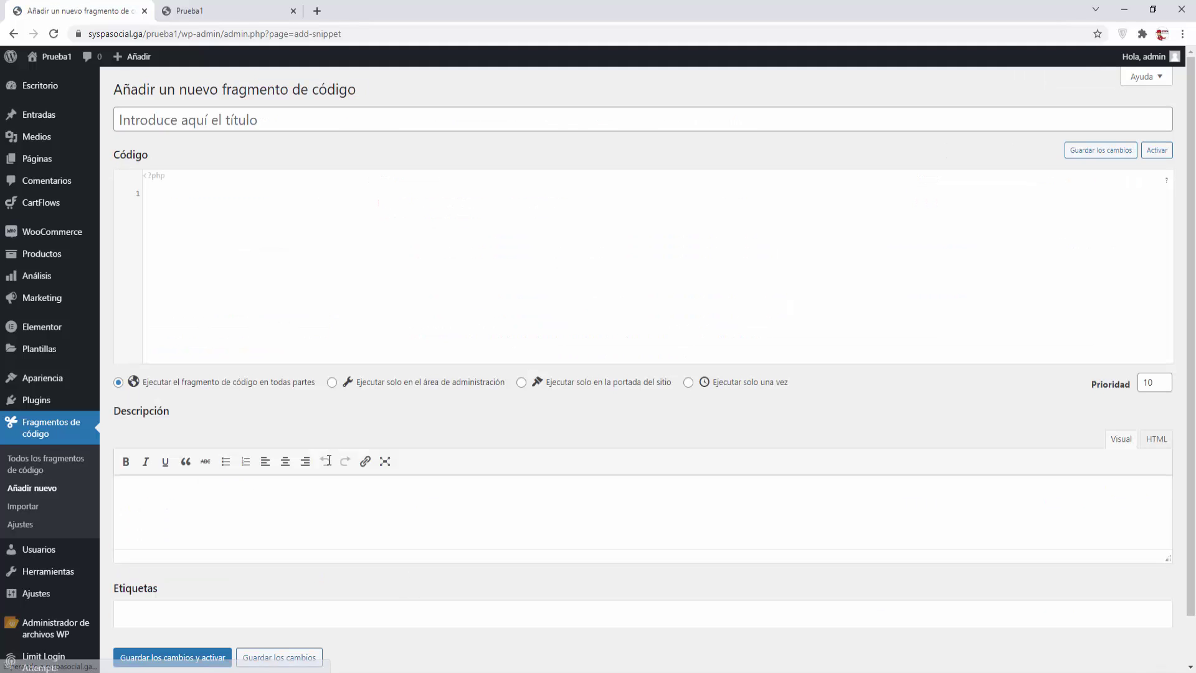
{"action": "right_click", "coordinate": [180, 194]}
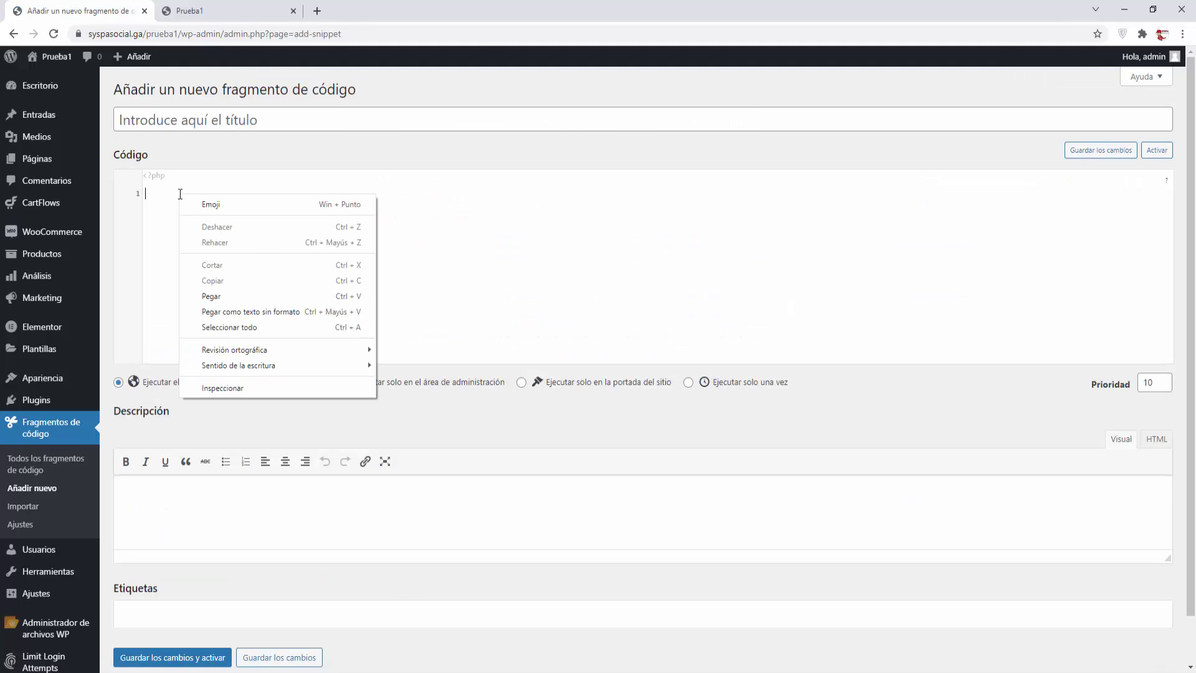
{"action": "left_click", "coordinate": [225, 297]}
Title the new snippet "Buscar en el menu", then save and activate it
{"action": "left_click", "coordinate": [256, 122]}
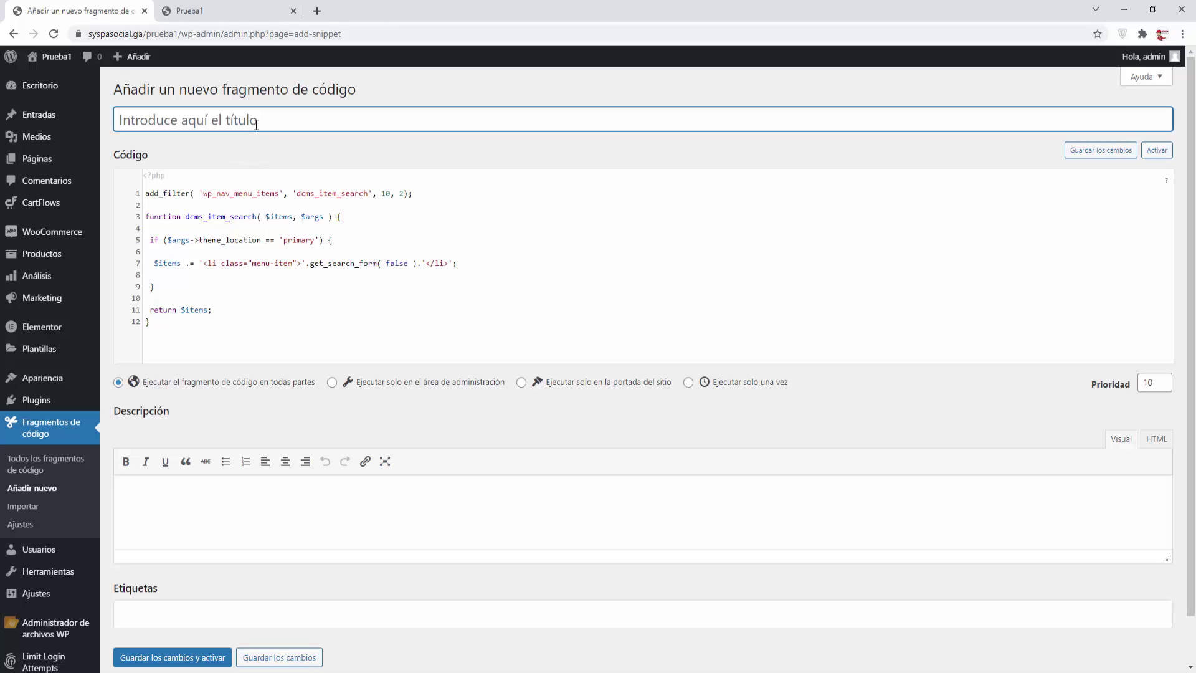
{"action": "type", "text": "Buscar en el"}
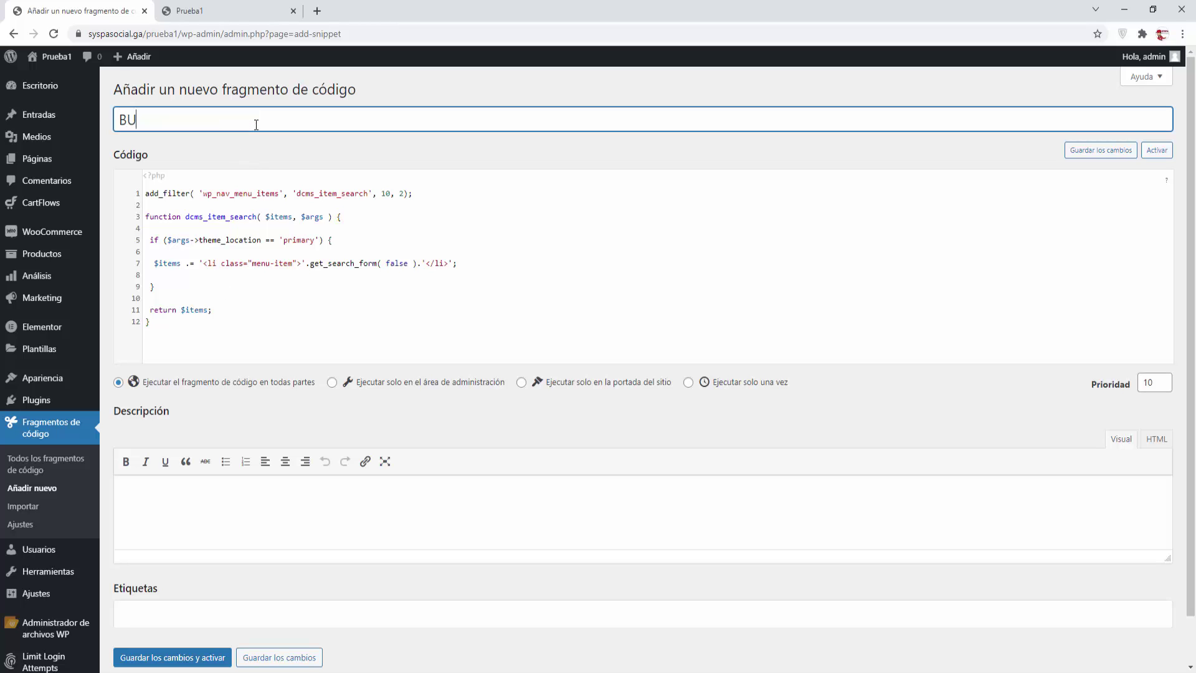
{"action": "type", "text": " menu"}
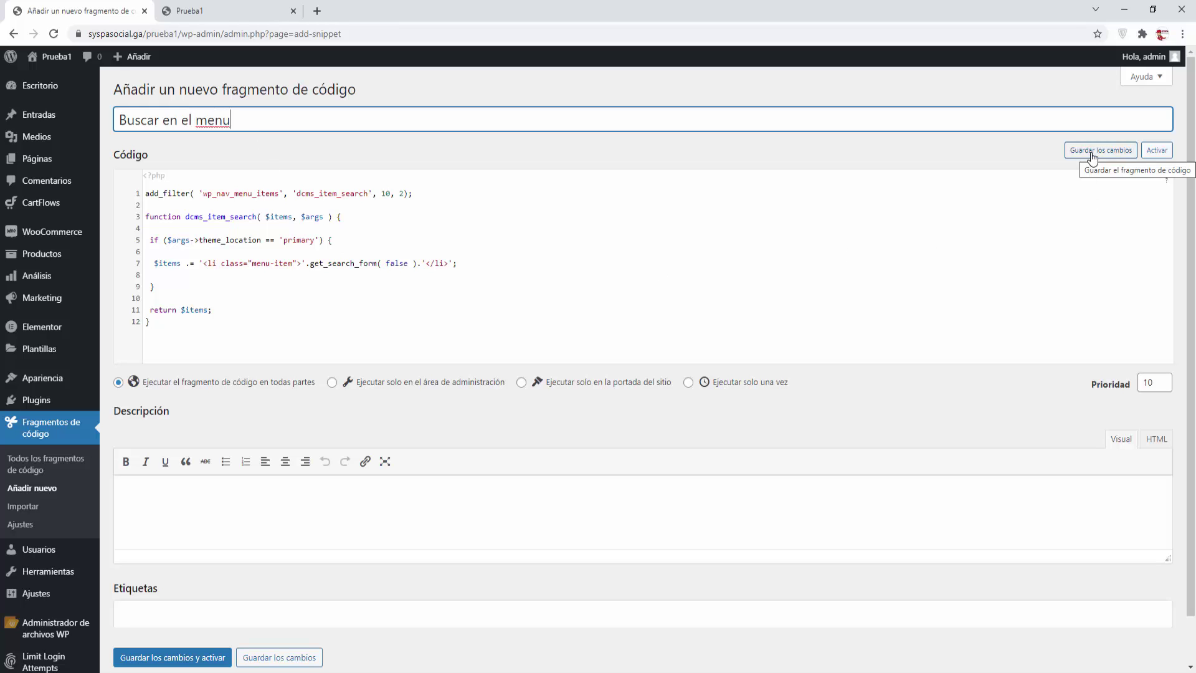
{"action": "left_click", "coordinate": [192, 663]}
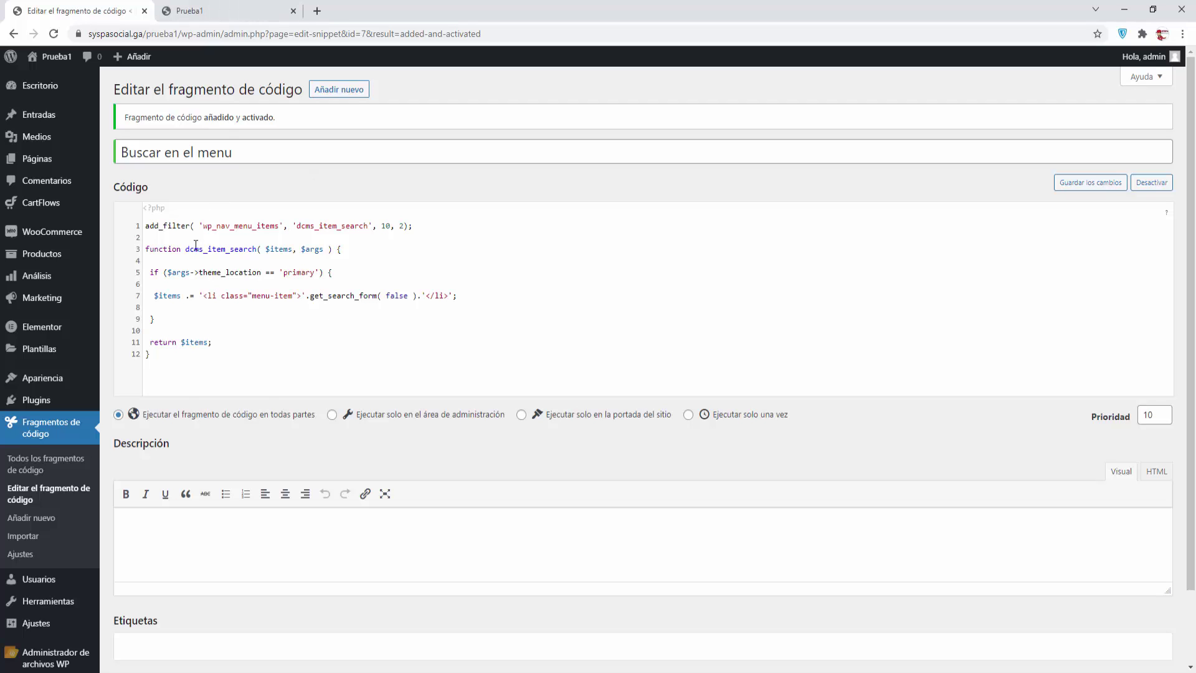
Reload the site's home page and search for "fresh" with the search form in the menu
{"action": "left_click", "coordinate": [219, 12]}
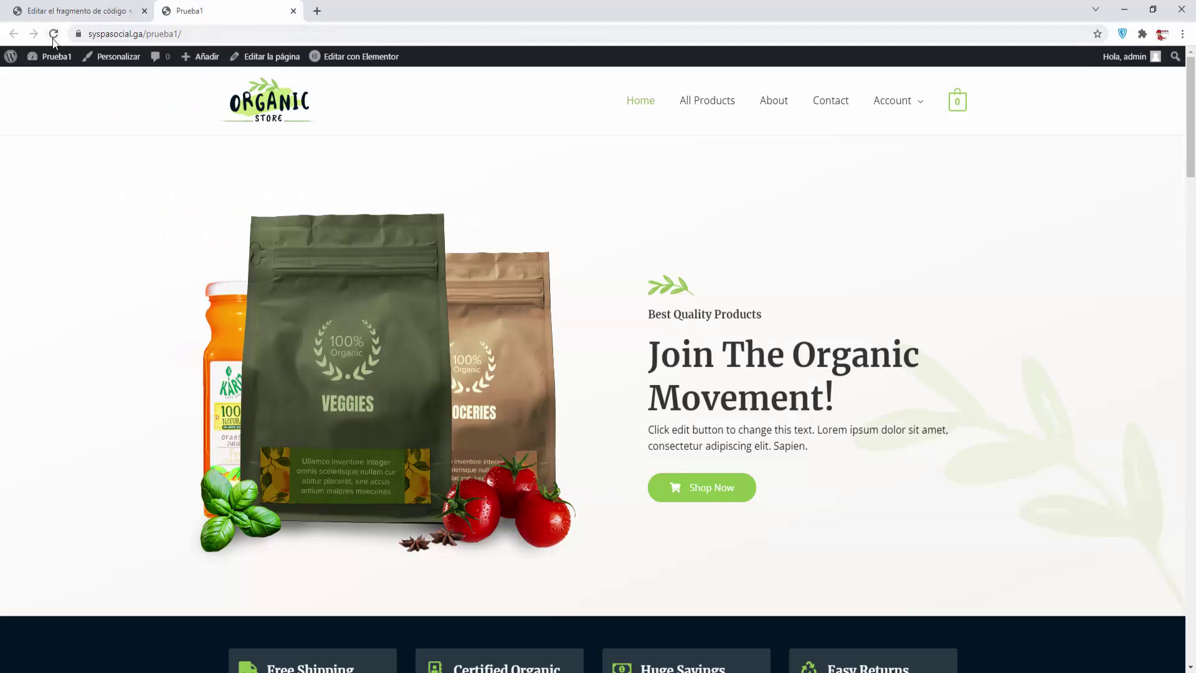
{"action": "left_click", "coordinate": [54, 37]}
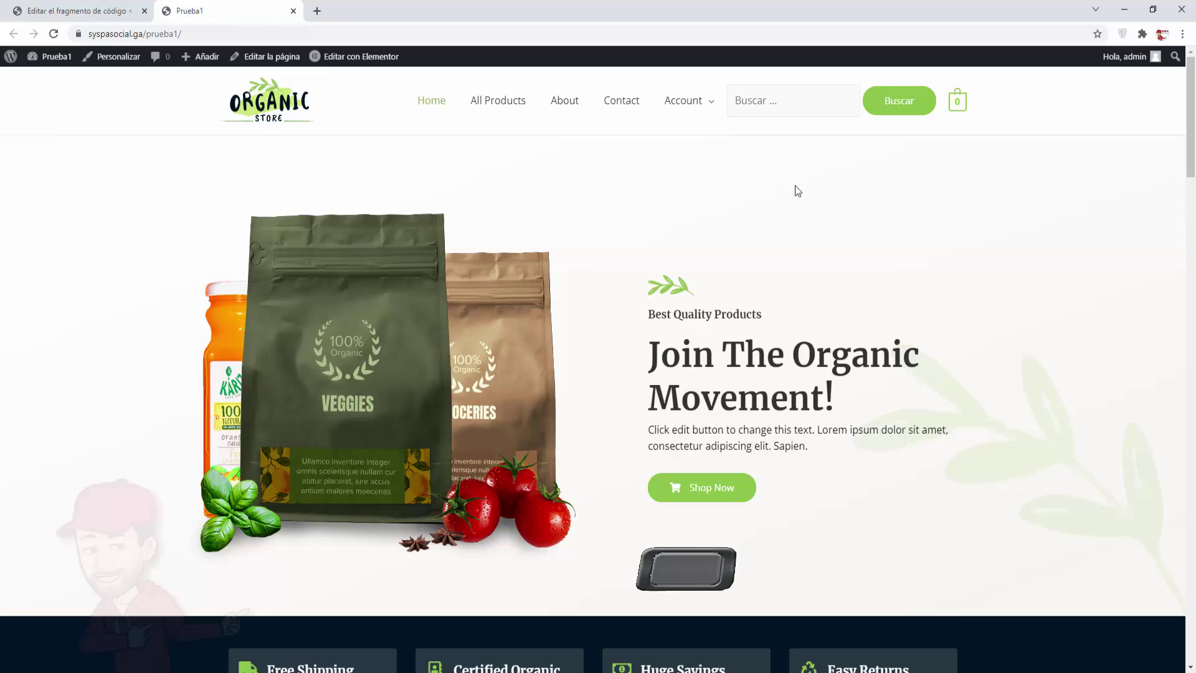
{"action": "left_click", "coordinate": [757, 100]}
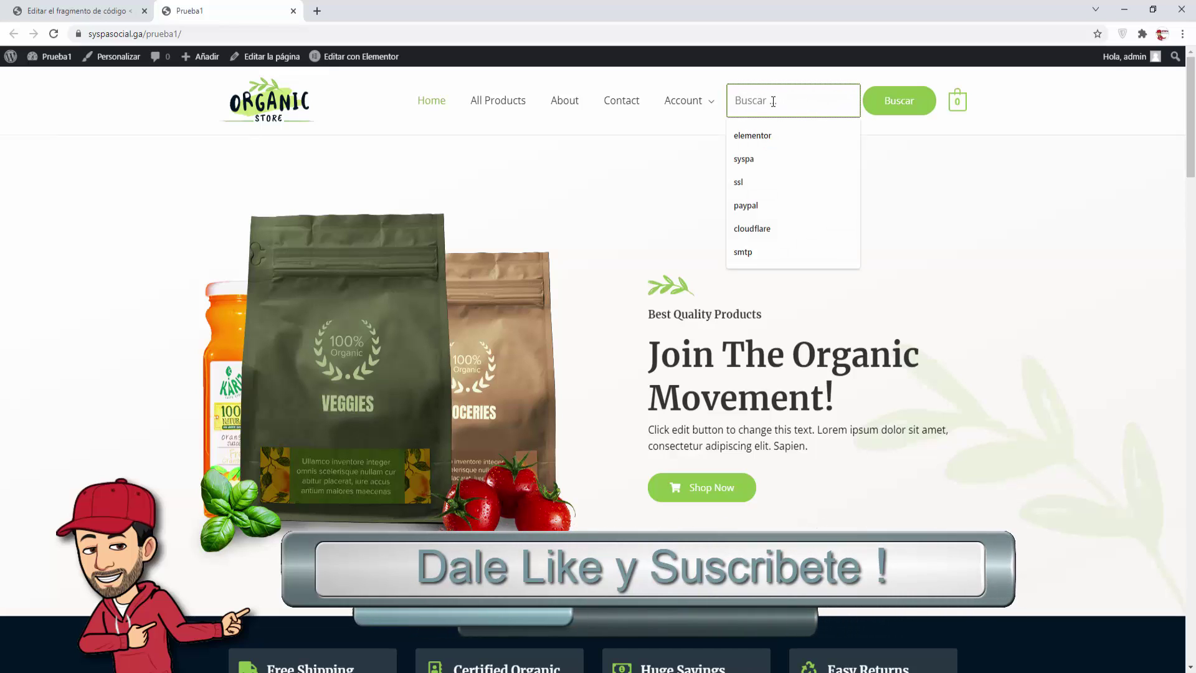
{"action": "type", "text": "fre"}
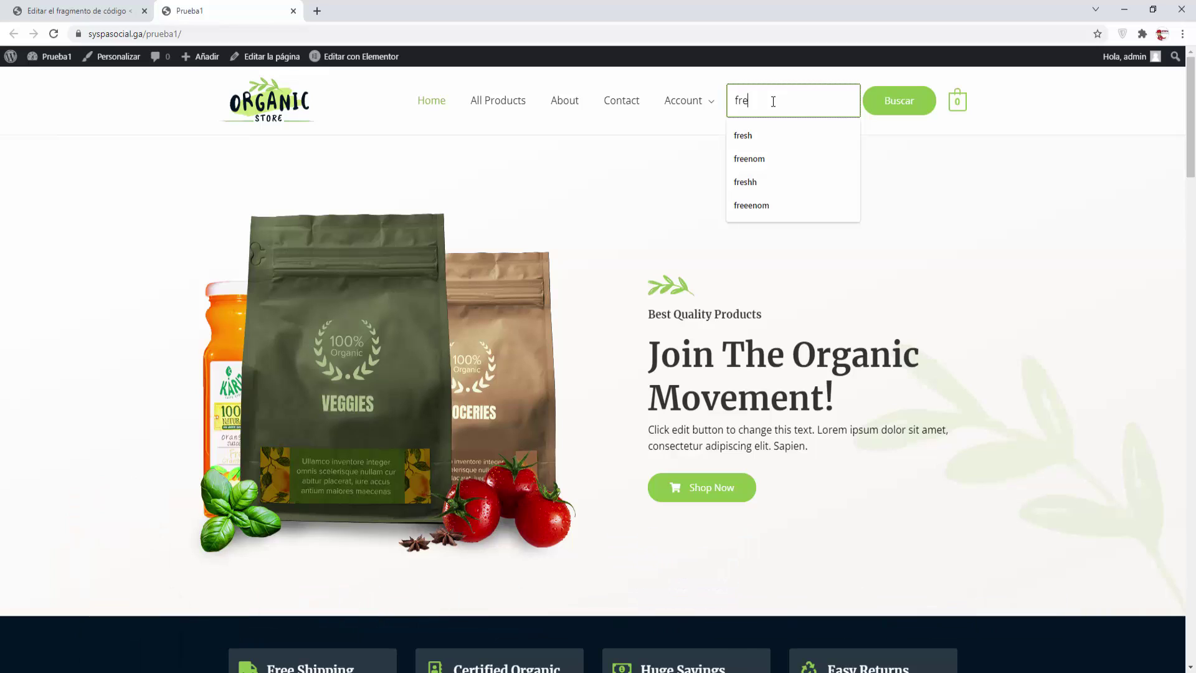
{"action": "type", "text": "sh"}
{"action": "left_click", "coordinate": [845, 131]}
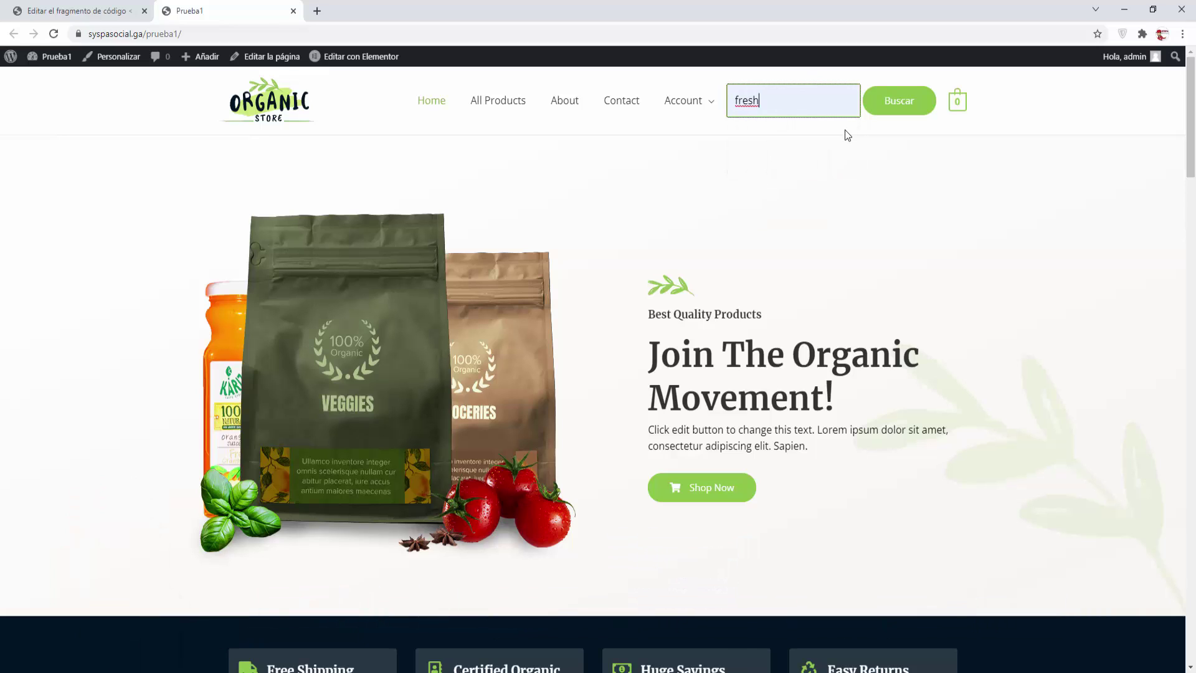
{"action": "left_click", "coordinate": [906, 103]}
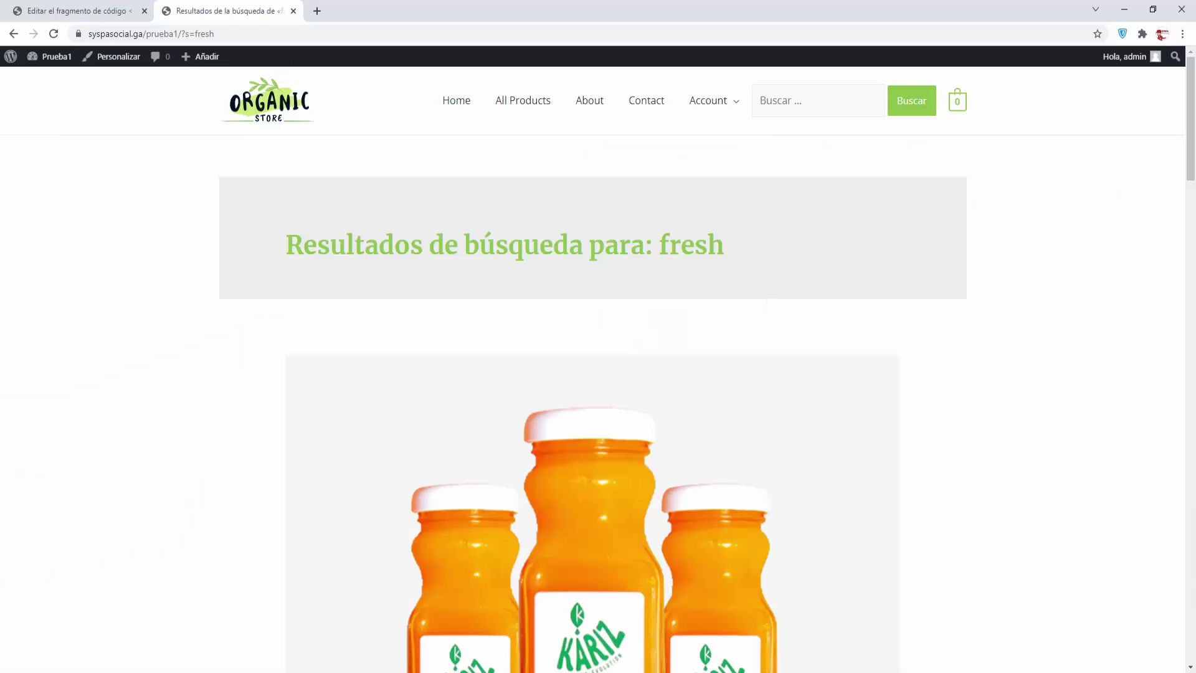
Open the Fresh Organic Honey product from the search results, then return to the site's home page
{"action": "left_click_drag", "start_coordinate": [1191, 132], "coordinate": [1135, 567]}
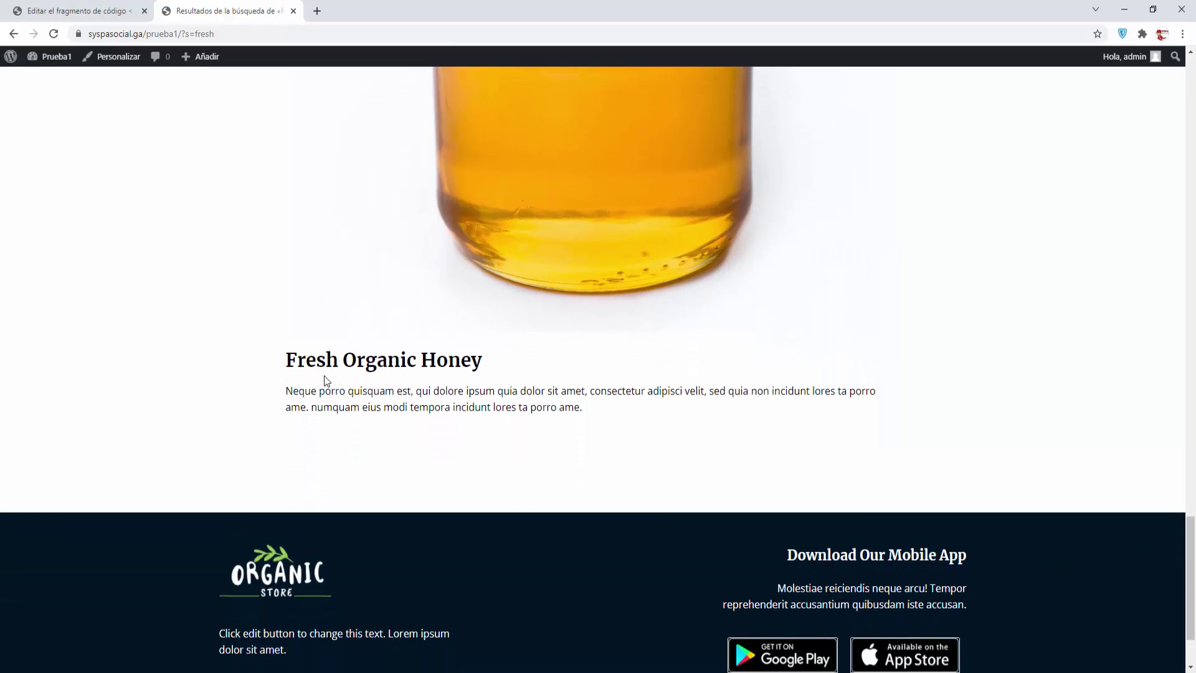
{"action": "left_click", "coordinate": [430, 363]}
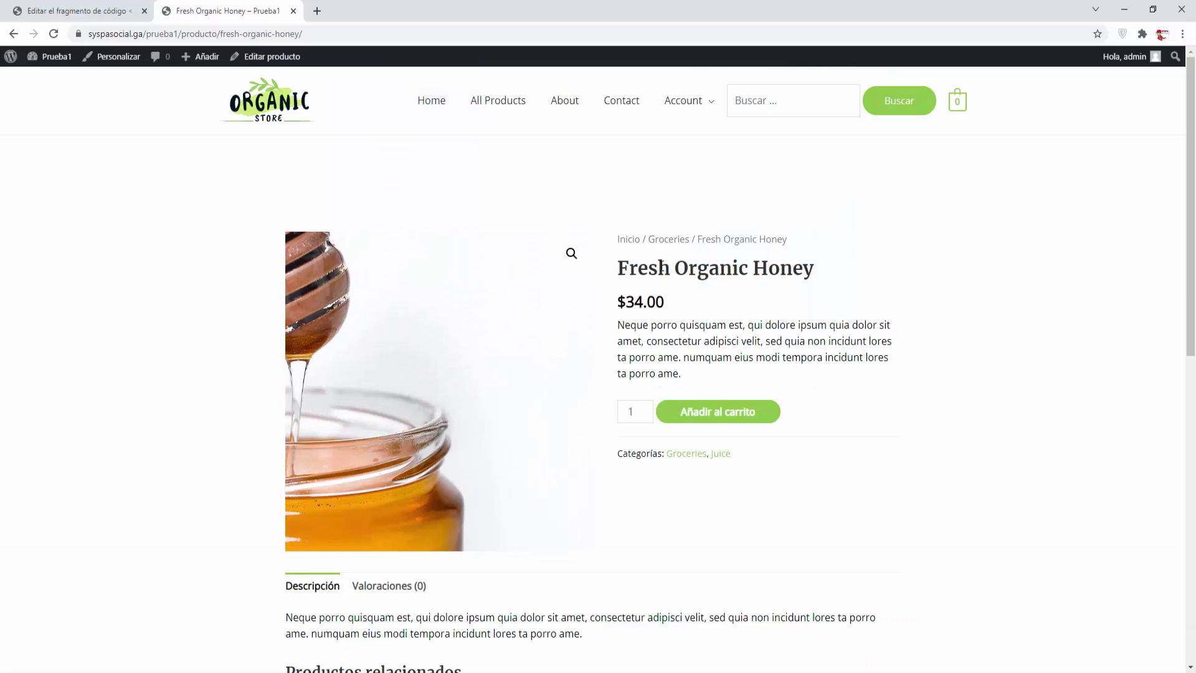
{"action": "left_click", "coordinate": [427, 100]}
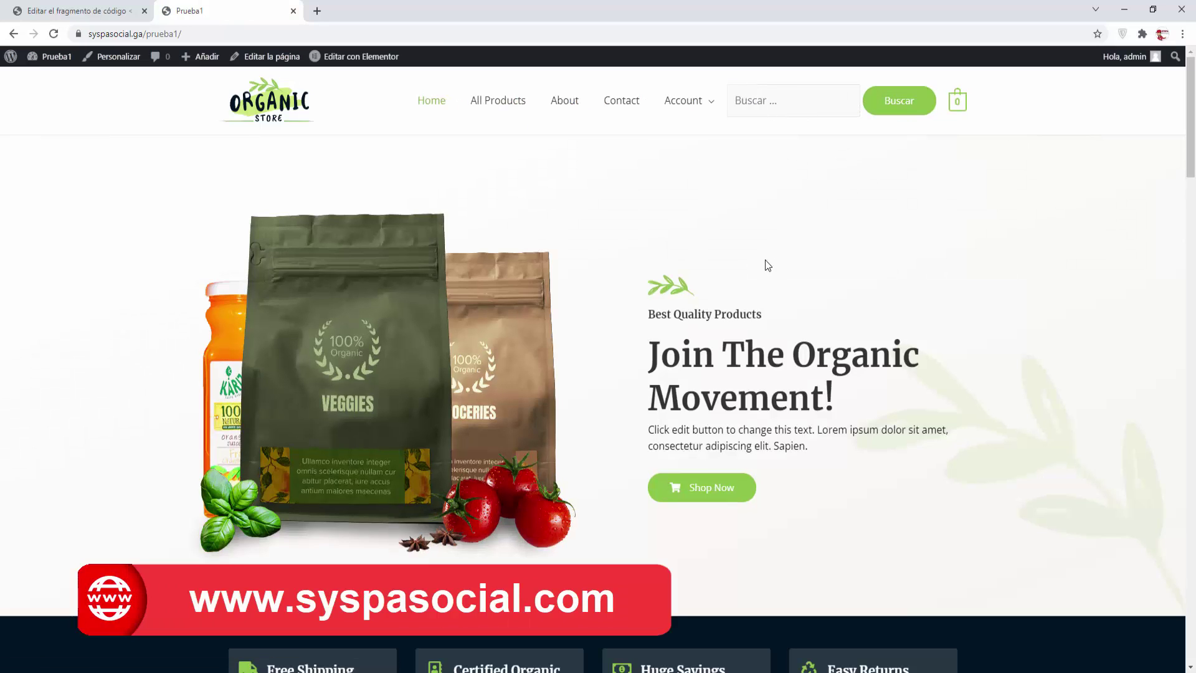
Replace all the code of the "Buscar en el menu" snippet with the pasted syspa_item_search version containing a custom search form
{"action": "left_click", "coordinate": [73, 11]}
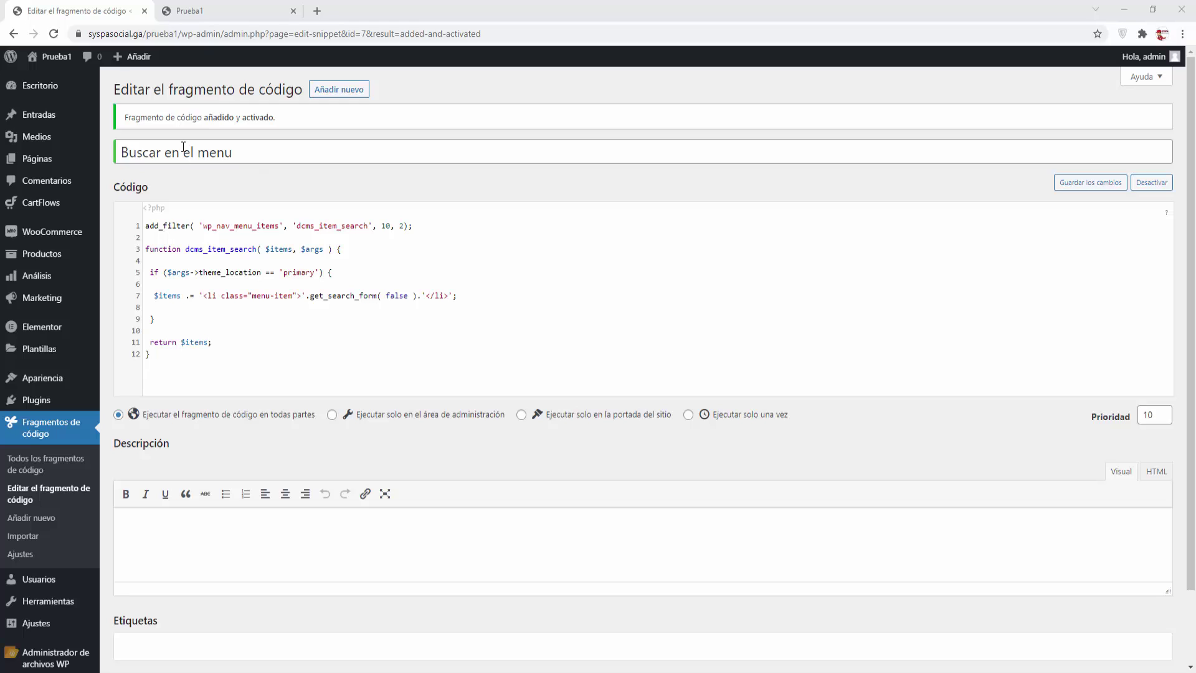
{"action": "left_click_drag", "start_coordinate": [177, 358], "coordinate": [145, 226]}
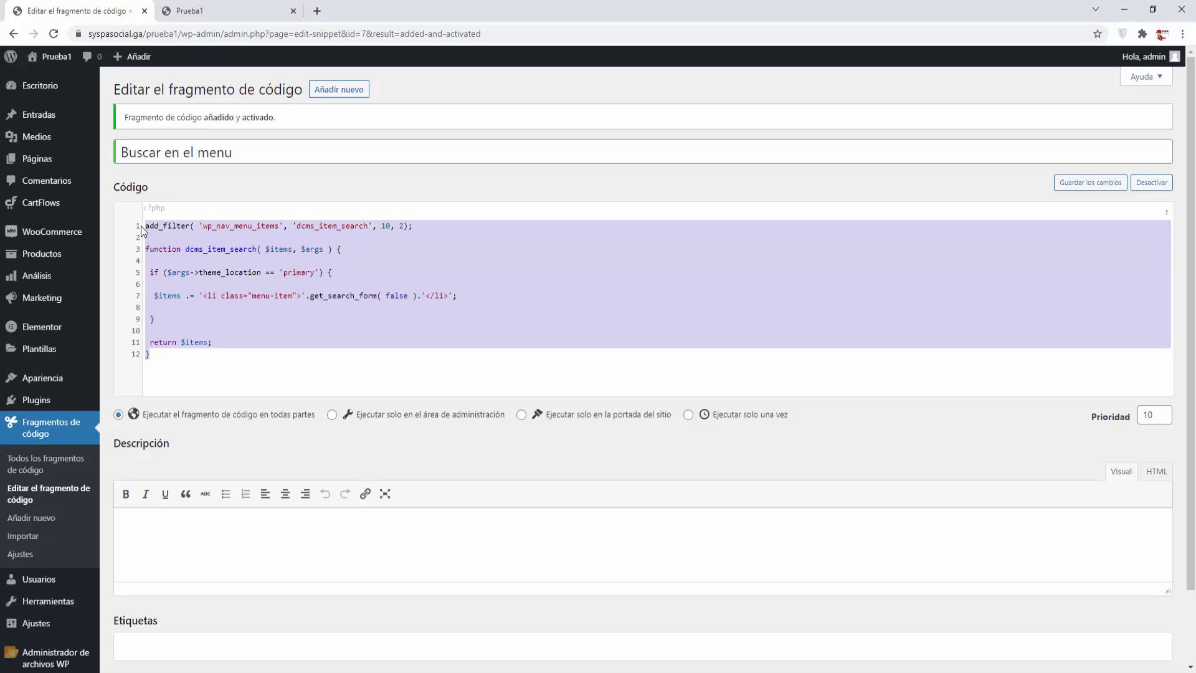
{"action": "key", "text": "BackSpace"}
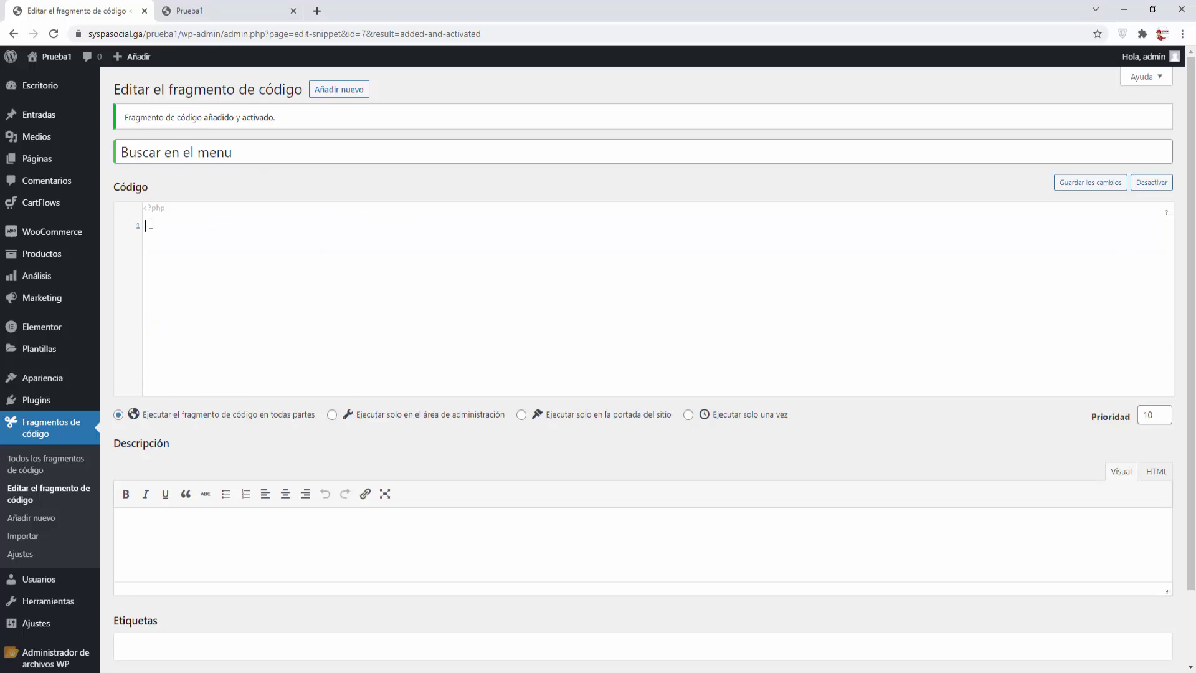
{"action": "right_click", "coordinate": [149, 225]}
{"action": "left_click", "coordinate": [187, 325]}
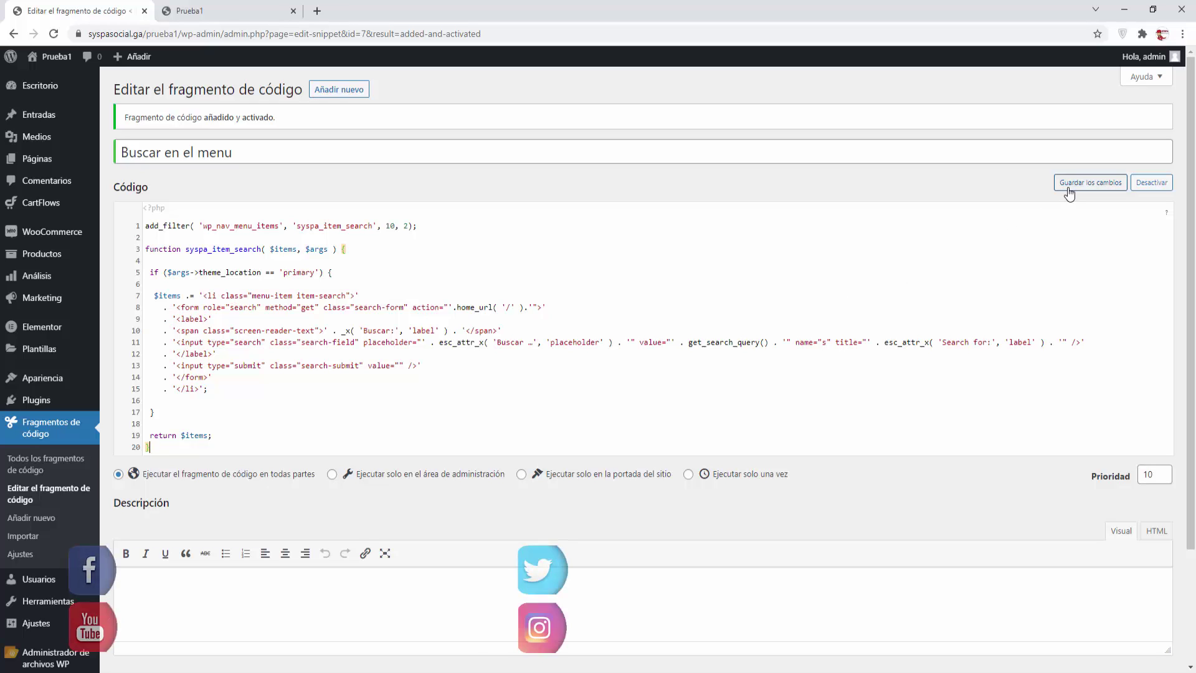
Save the updated snippet and reload the site's home page to check the menu's search form
{"action": "left_click", "coordinate": [1090, 181]}
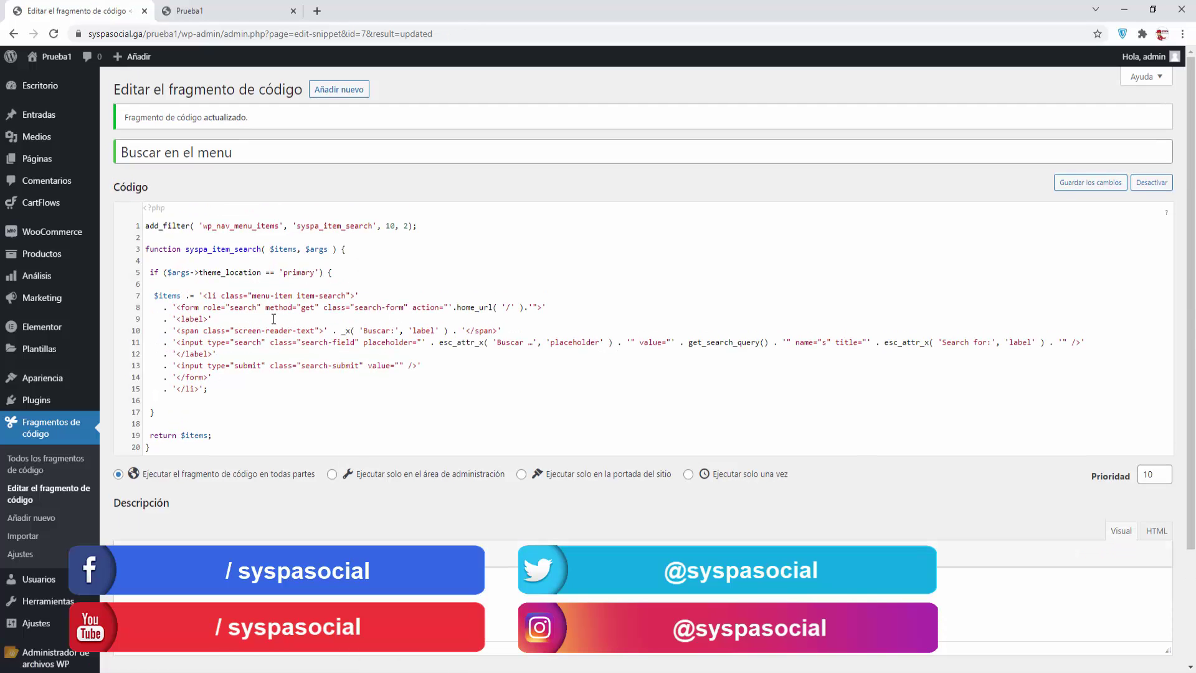
{"action": "left_click", "coordinate": [228, 15]}
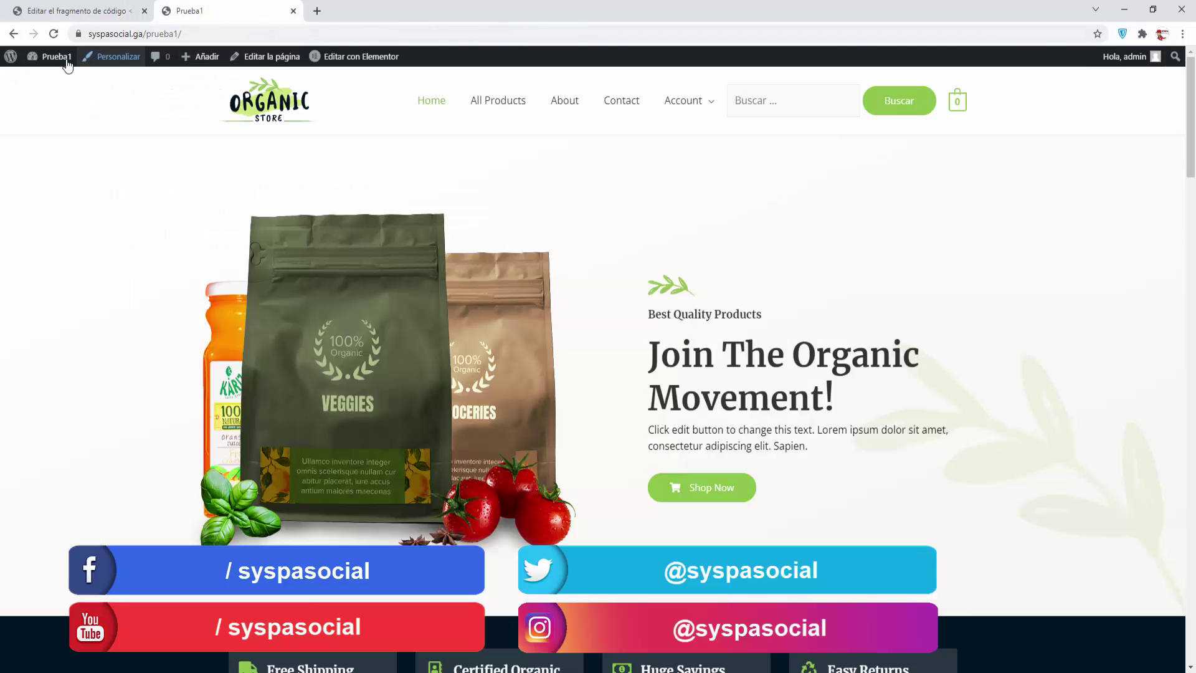
{"action": "left_click", "coordinate": [54, 34]}
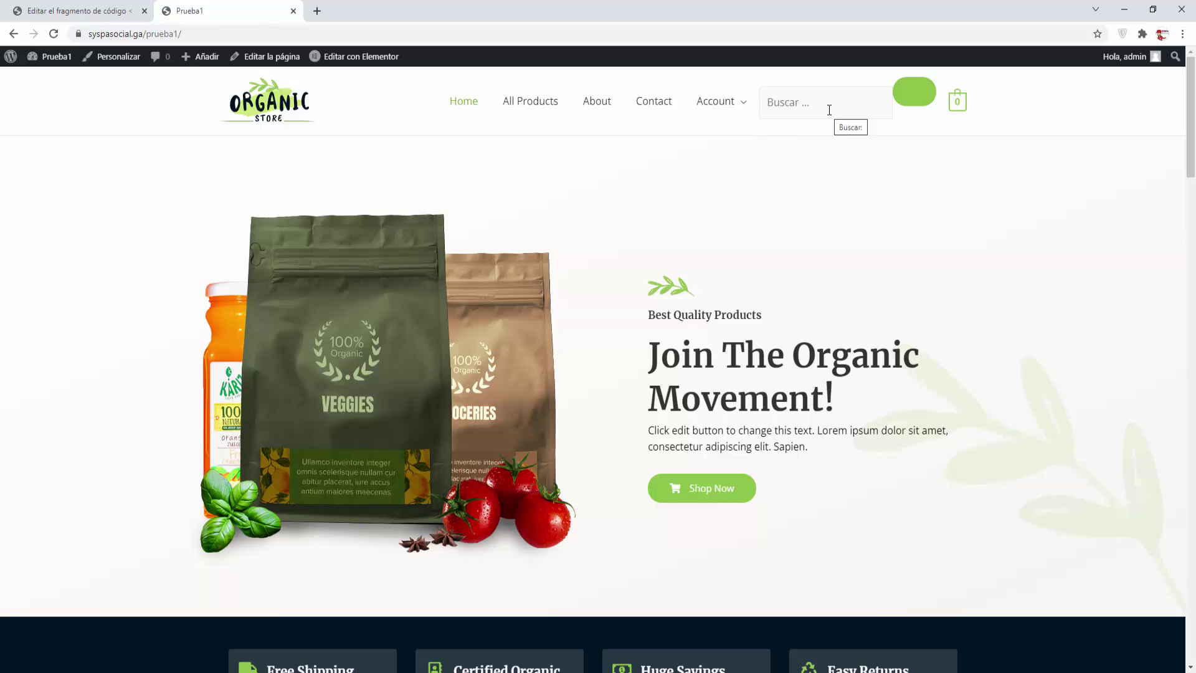
Paste the wp_head add_action block with the search form's CSS styles below the snippet's existing code and look through it
{"action": "left_click", "coordinate": [110, 19]}
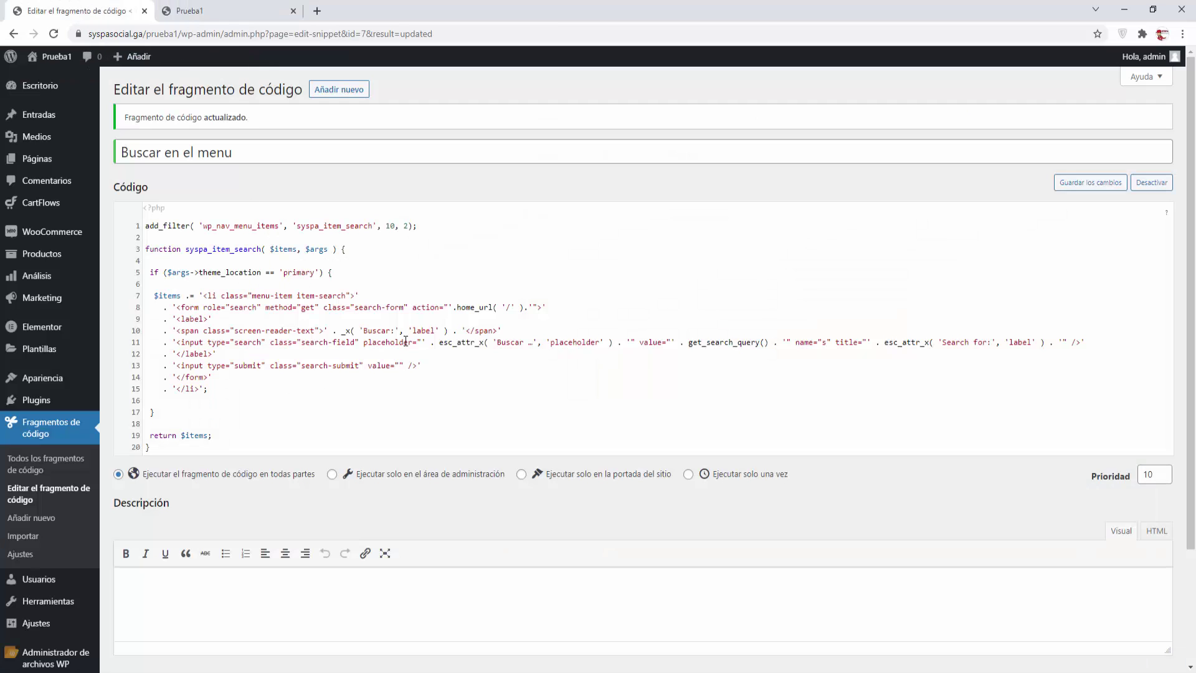
{"action": "scroll", "coordinate": [260, 385], "scroll_direction": "down", "scroll_amount": 1}
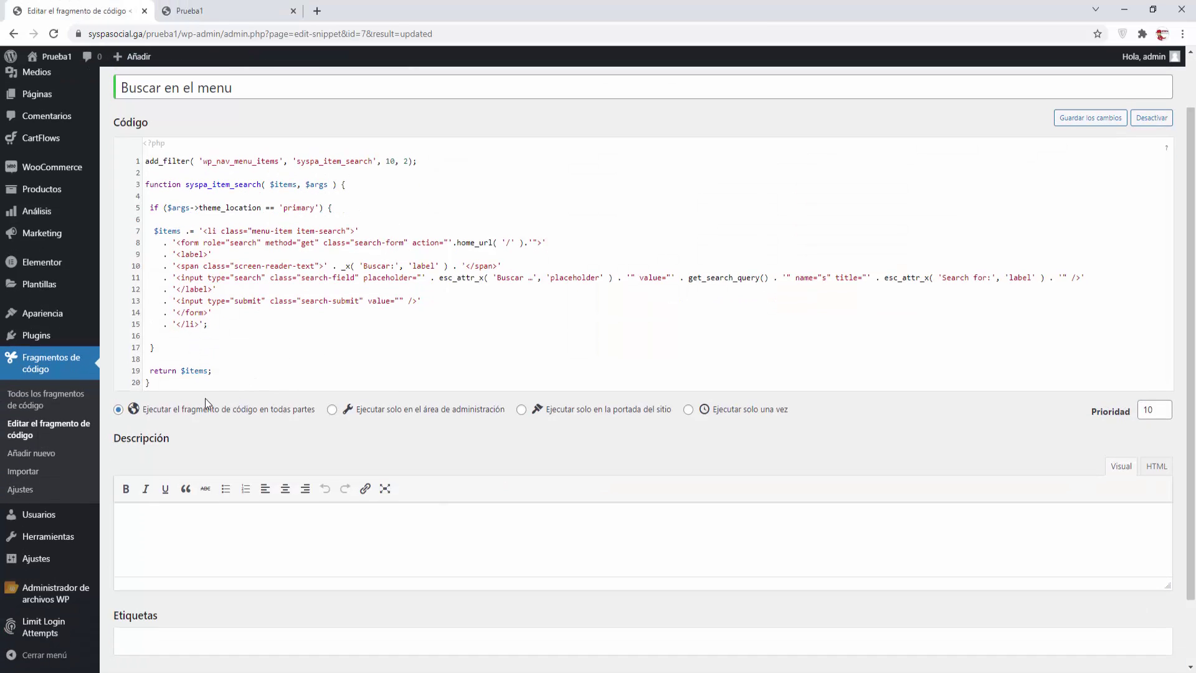
{"action": "left_click", "coordinate": [203, 385]}
{"action": "key", "text": "Return"}
{"action": "key", "text": "Return"}
{"action": "key", "text": "Return"}
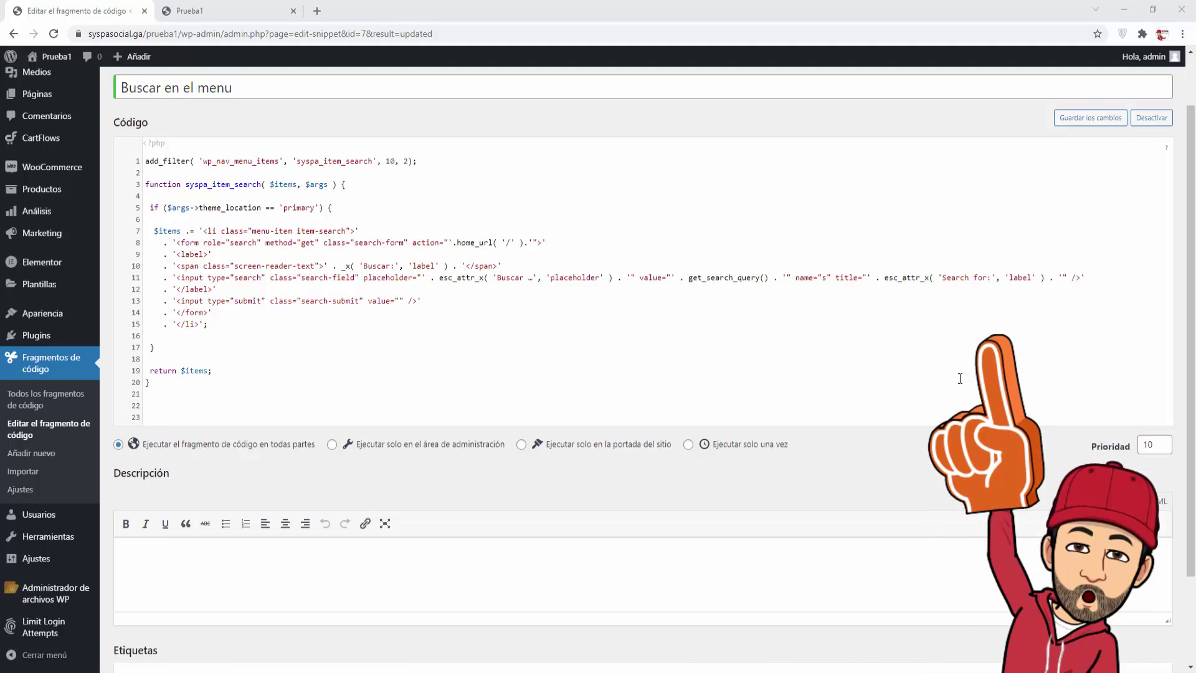
{"action": "left_click", "coordinate": [192, 407]}
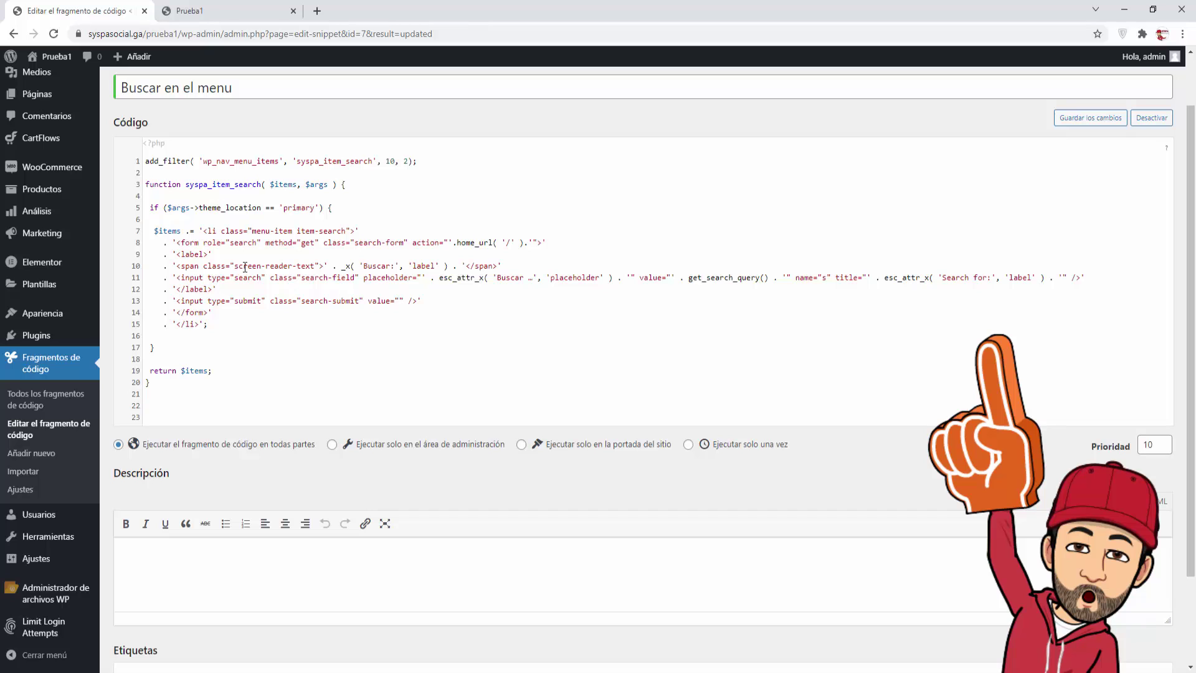
{"action": "right_click", "coordinate": [149, 403]}
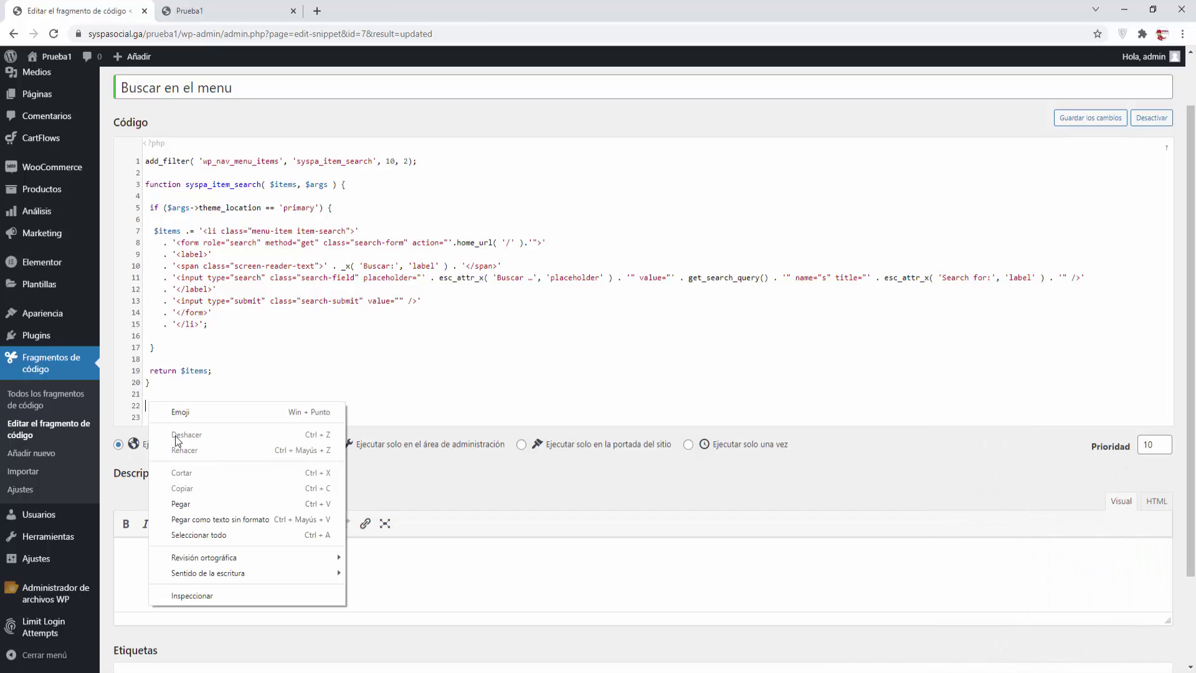
{"action": "left_click", "coordinate": [180, 502]}
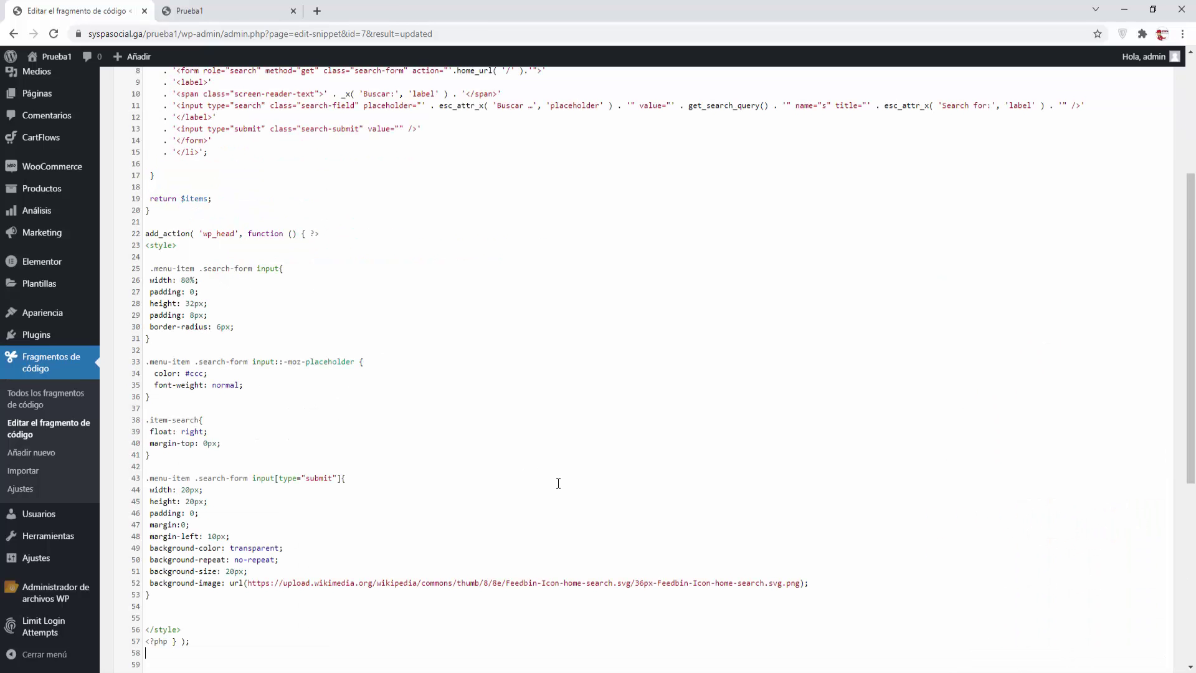
{"action": "scroll", "coordinate": [558, 484], "scroll_direction": "down", "scroll_amount": 2}
{"action": "scroll", "coordinate": [559, 483], "scroll_direction": "up", "scroll_amount": 4}
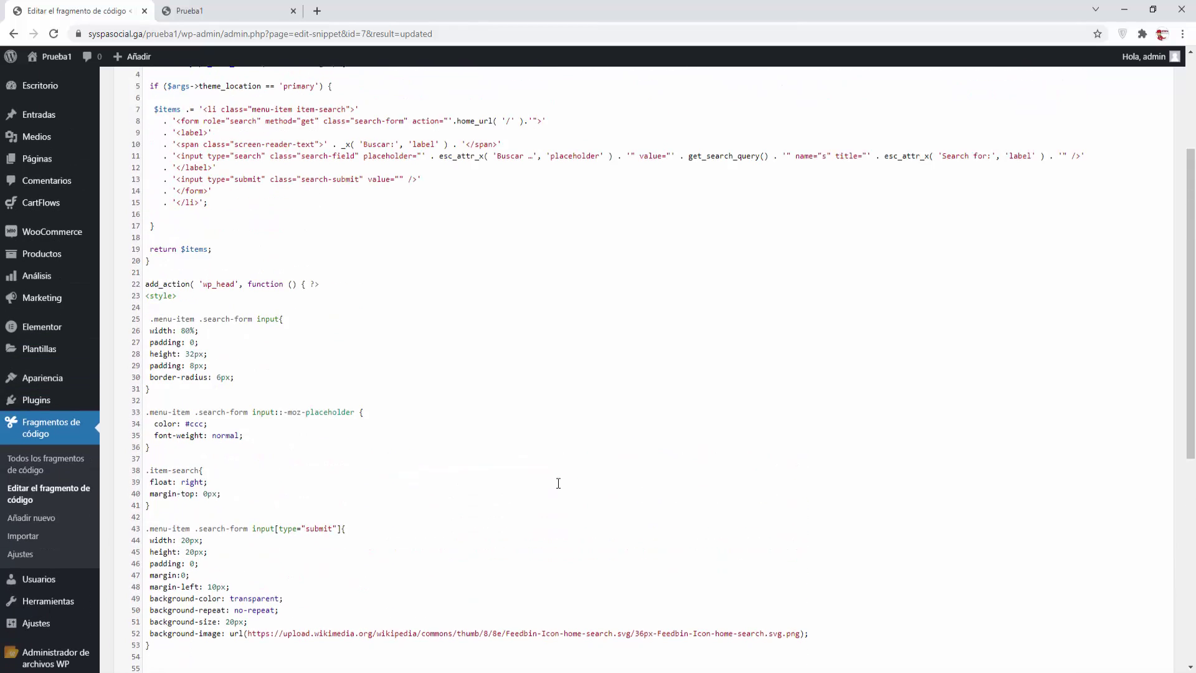
{"action": "scroll", "coordinate": [558, 483], "scroll_direction": "up", "scroll_amount": 2}
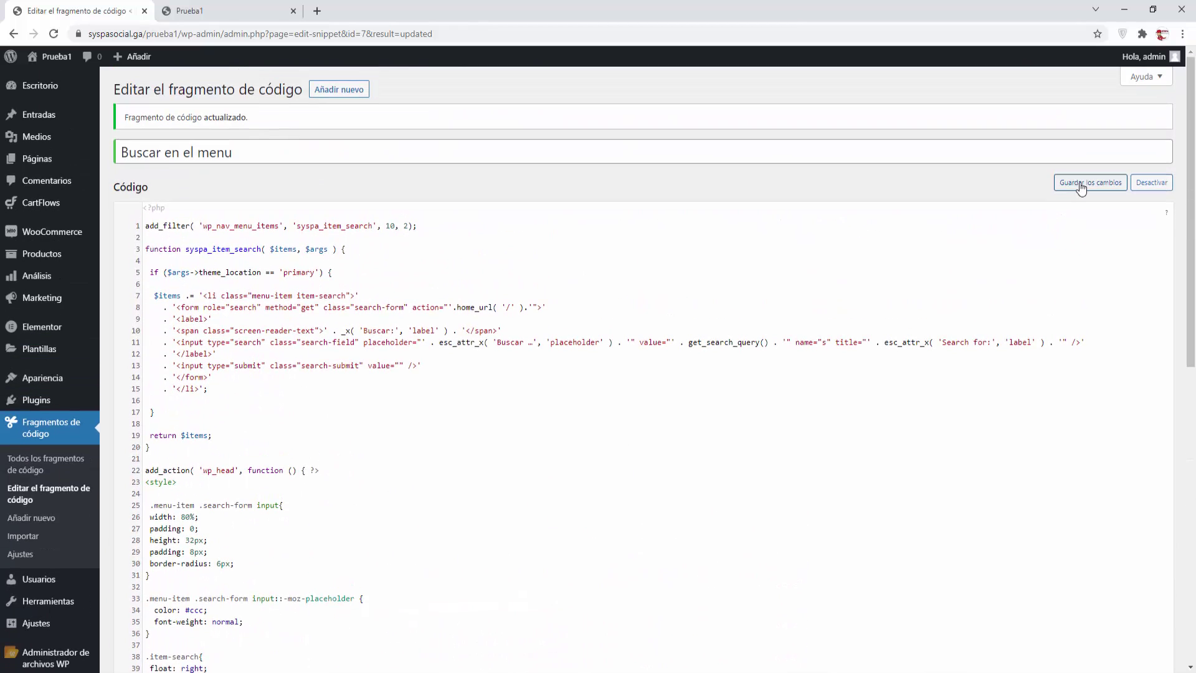
Save the snippet with its added CSS styles and reload the site's home page to check the styled menu search form
{"action": "left_click", "coordinate": [1081, 186]}
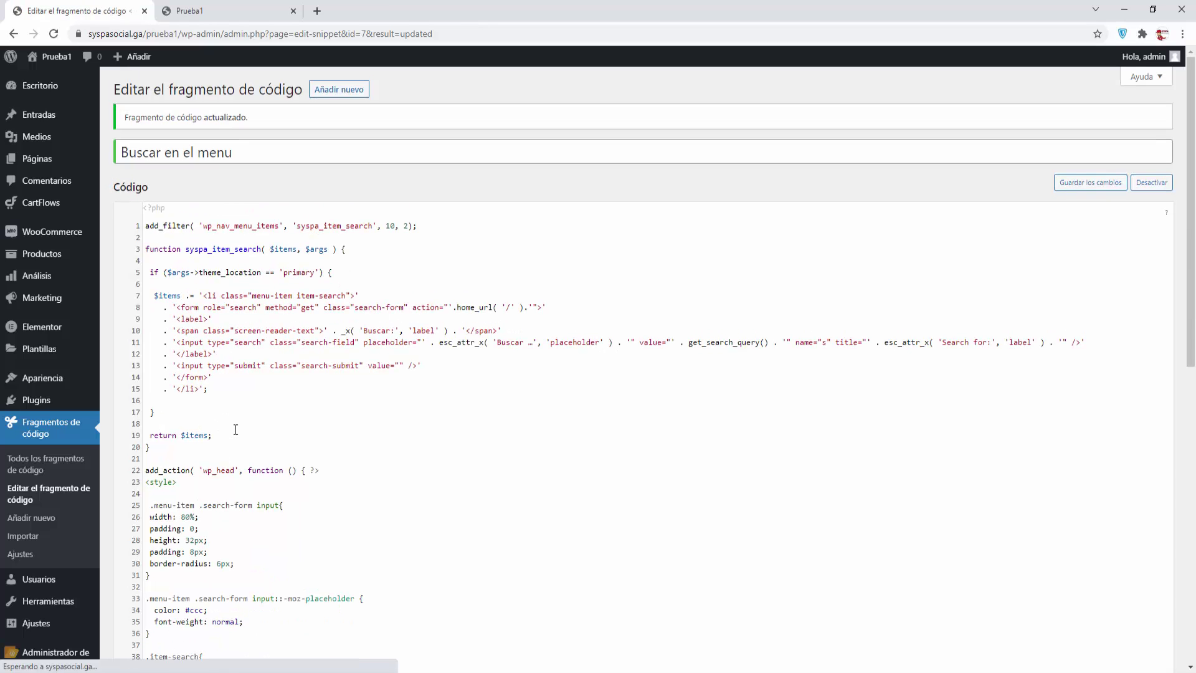
{"action": "left_click", "coordinate": [227, 15]}
{"action": "left_click", "coordinate": [53, 34]}
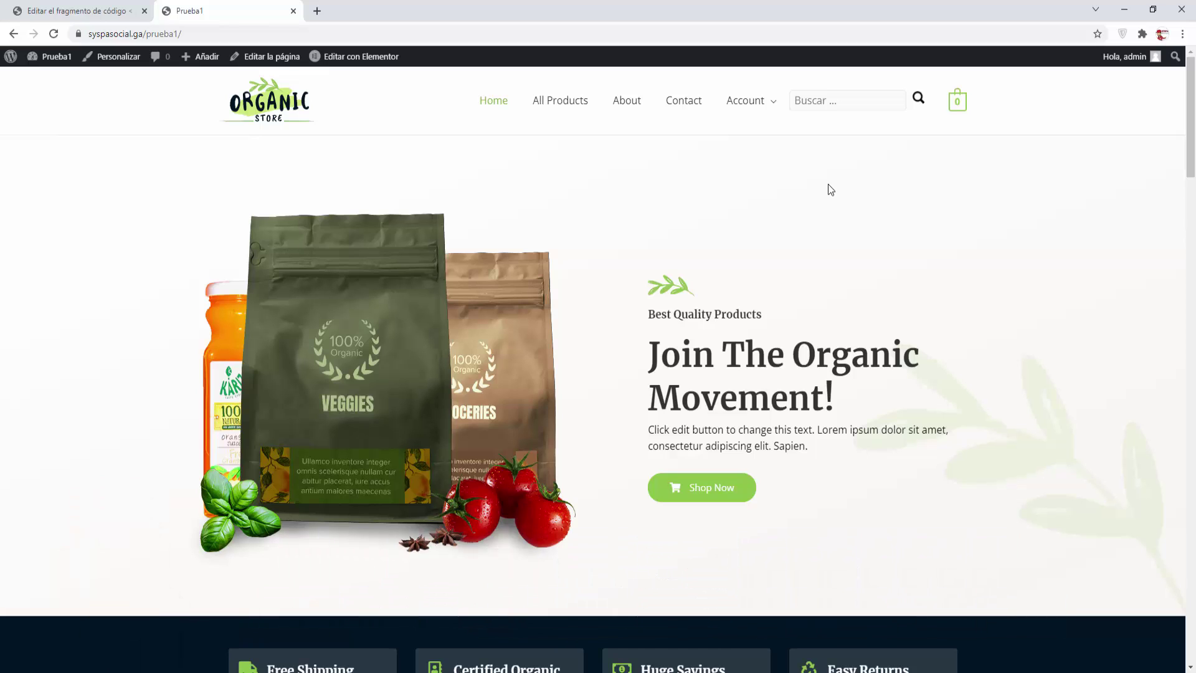
Search the site for "fresh" with the menu's search form and look through the results page
{"action": "left_click", "coordinate": [819, 99]}
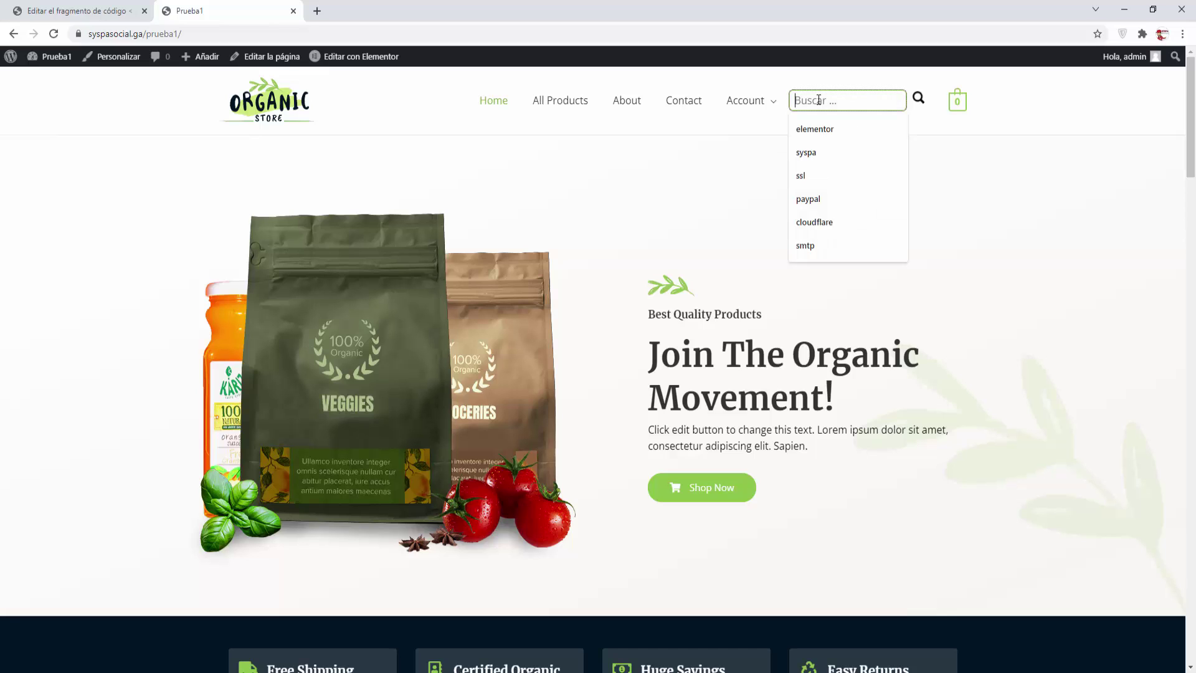
{"action": "left_click", "coordinate": [932, 109]}
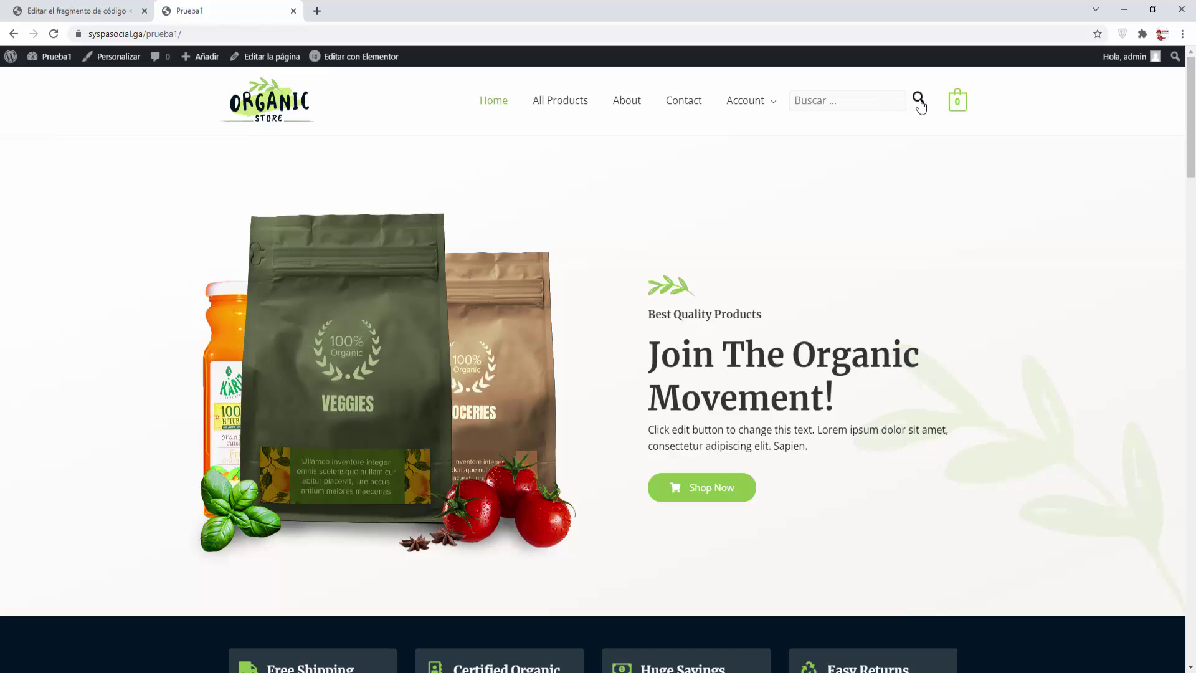
{"action": "left_click", "coordinate": [849, 103]}
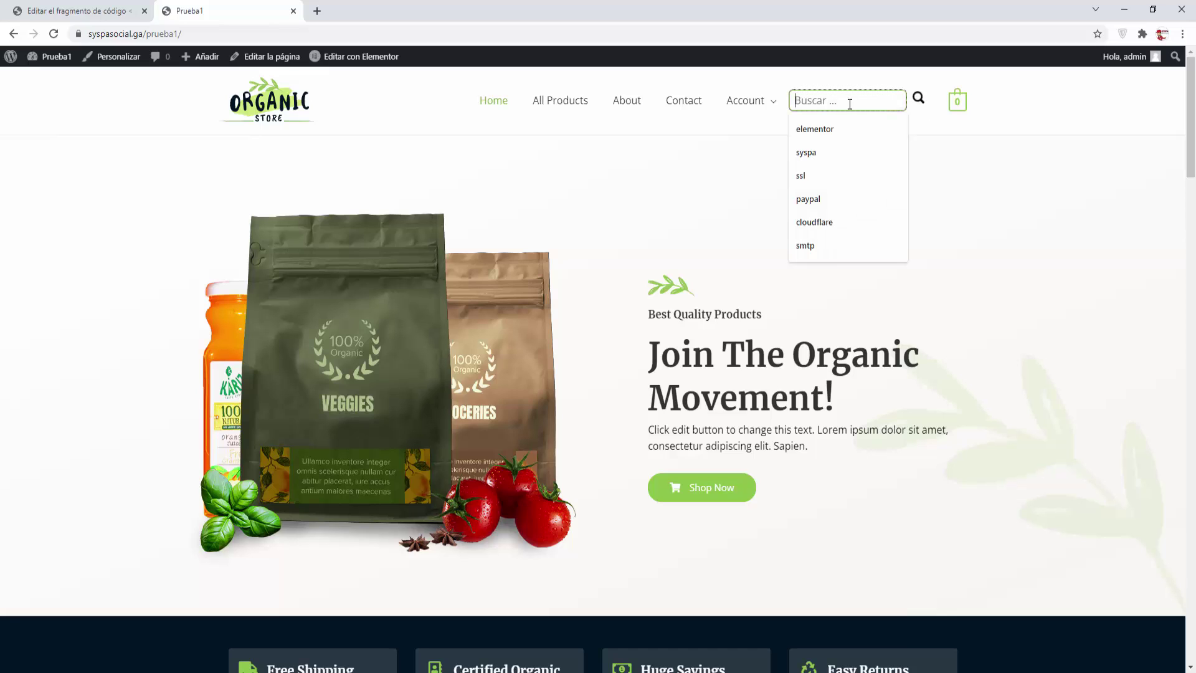
{"action": "type", "text": "fresh"}
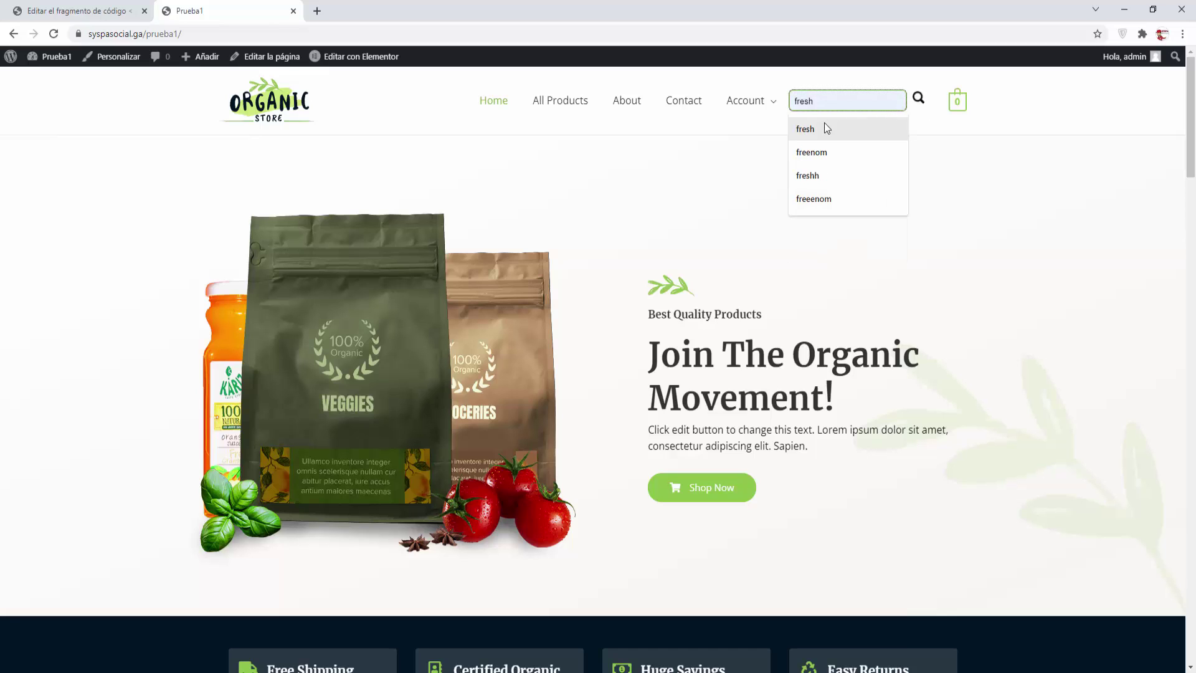
{"action": "left_click", "coordinate": [825, 124]}
{"action": "left_click", "coordinate": [919, 100]}
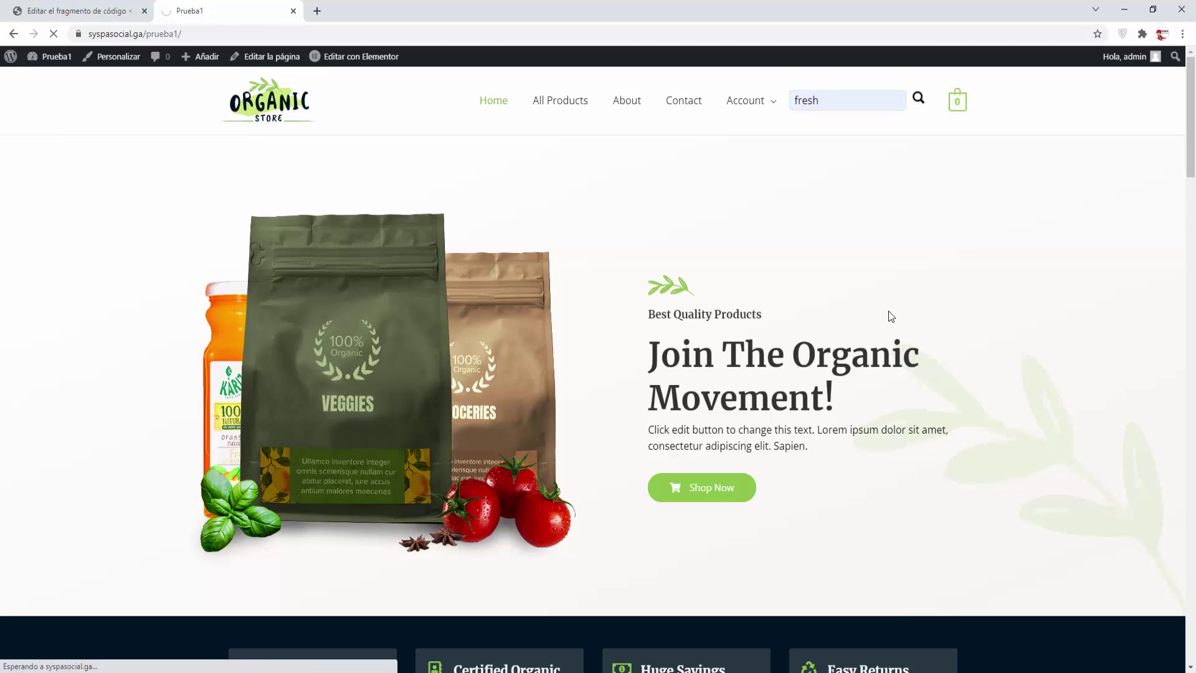
{"action": "scroll", "coordinate": [957, 302], "scroll_direction": "down", "scroll_amount": 4}
{"action": "scroll", "coordinate": [958, 304], "scroll_direction": "down", "scroll_amount": 20}
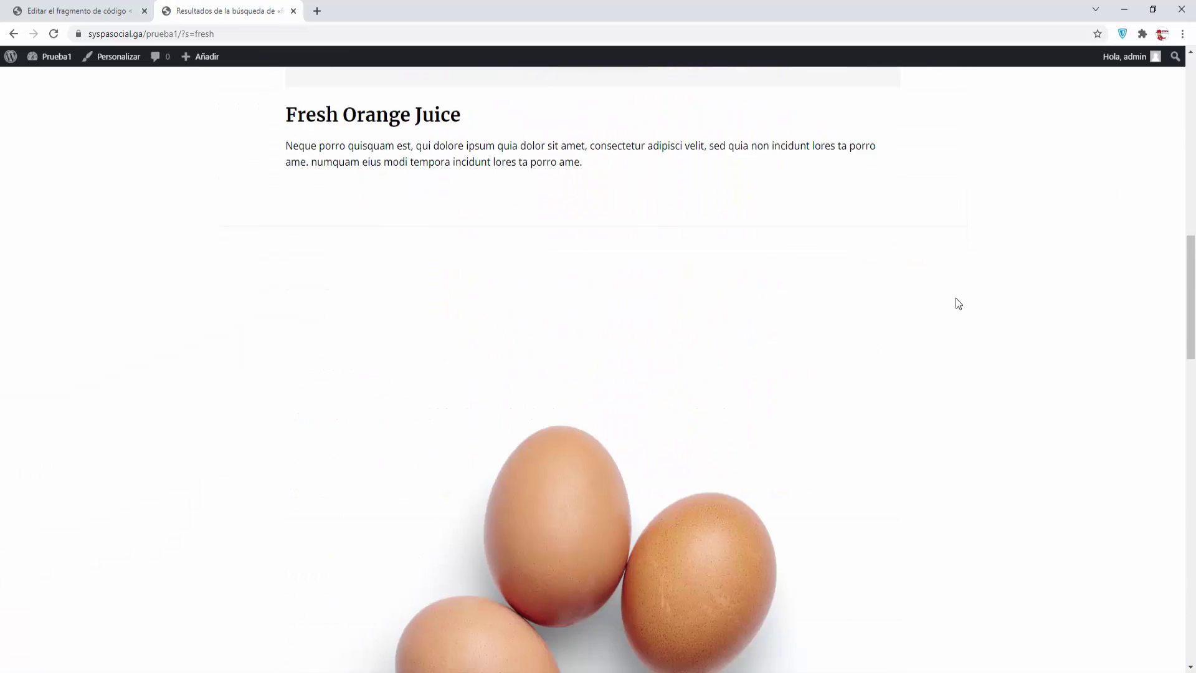
{"action": "scroll", "coordinate": [961, 296], "scroll_direction": "up", "scroll_amount": 20}
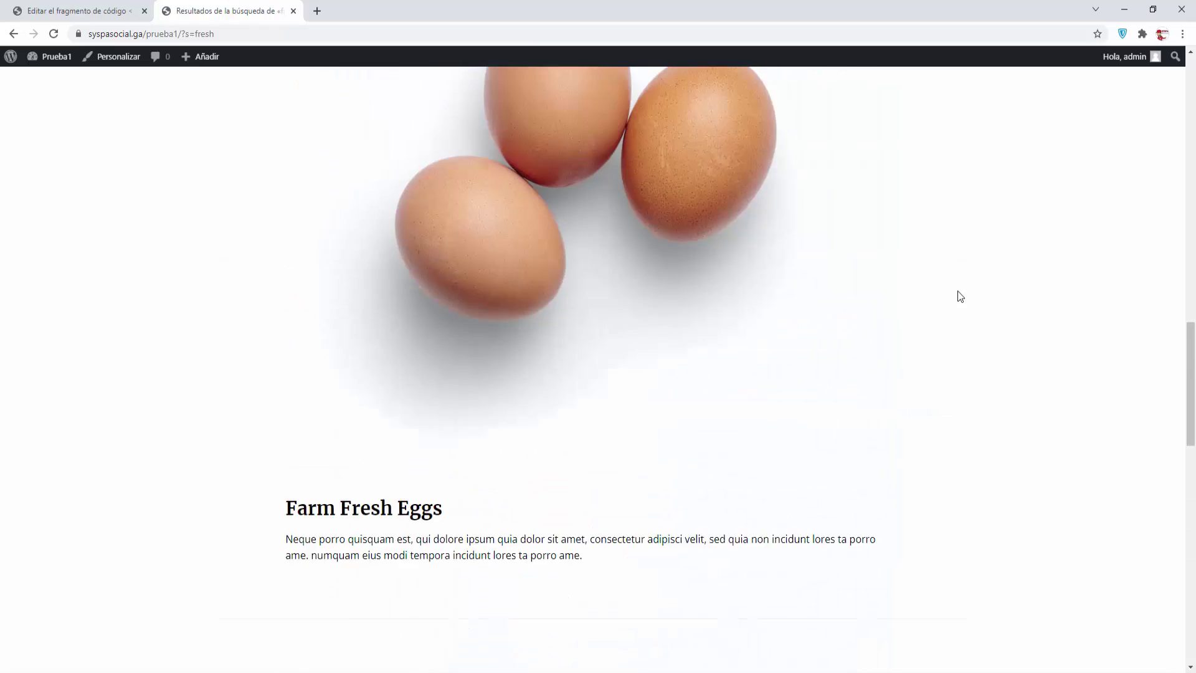
{"action": "scroll", "coordinate": [963, 293], "scroll_direction": "up", "scroll_amount": 2}
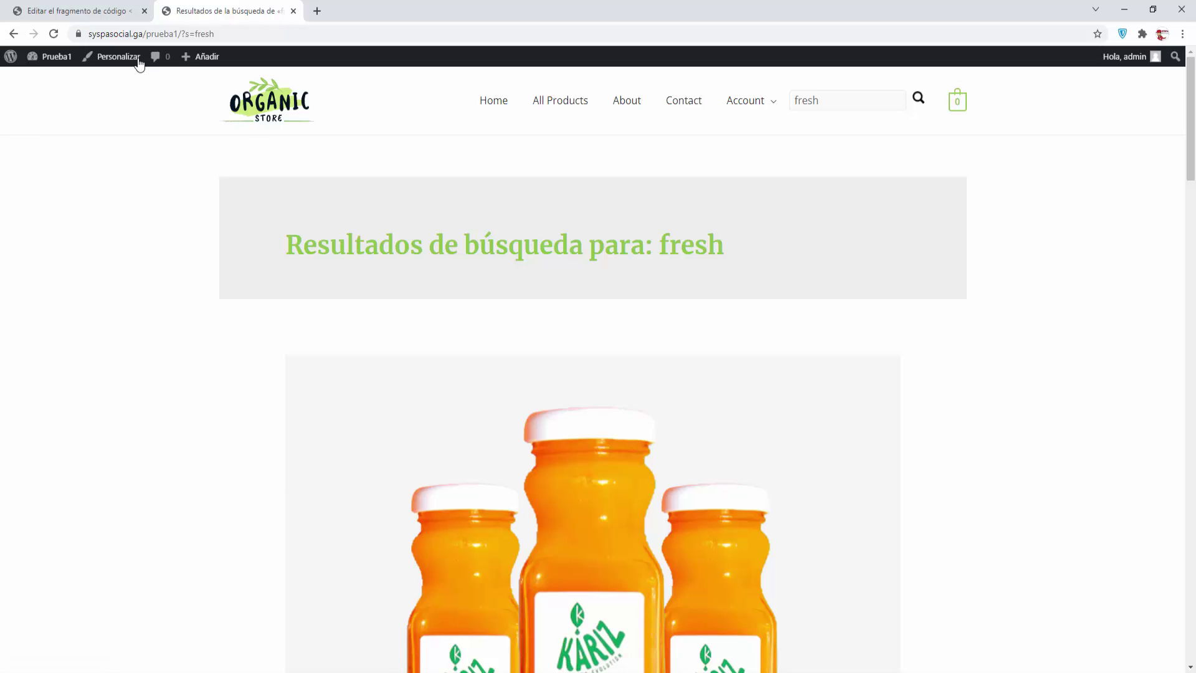
Deactivate the "Buscar en el menu" snippet in the snippets list, then reload the site and return to its home page
{"action": "left_click", "coordinate": [112, 15]}
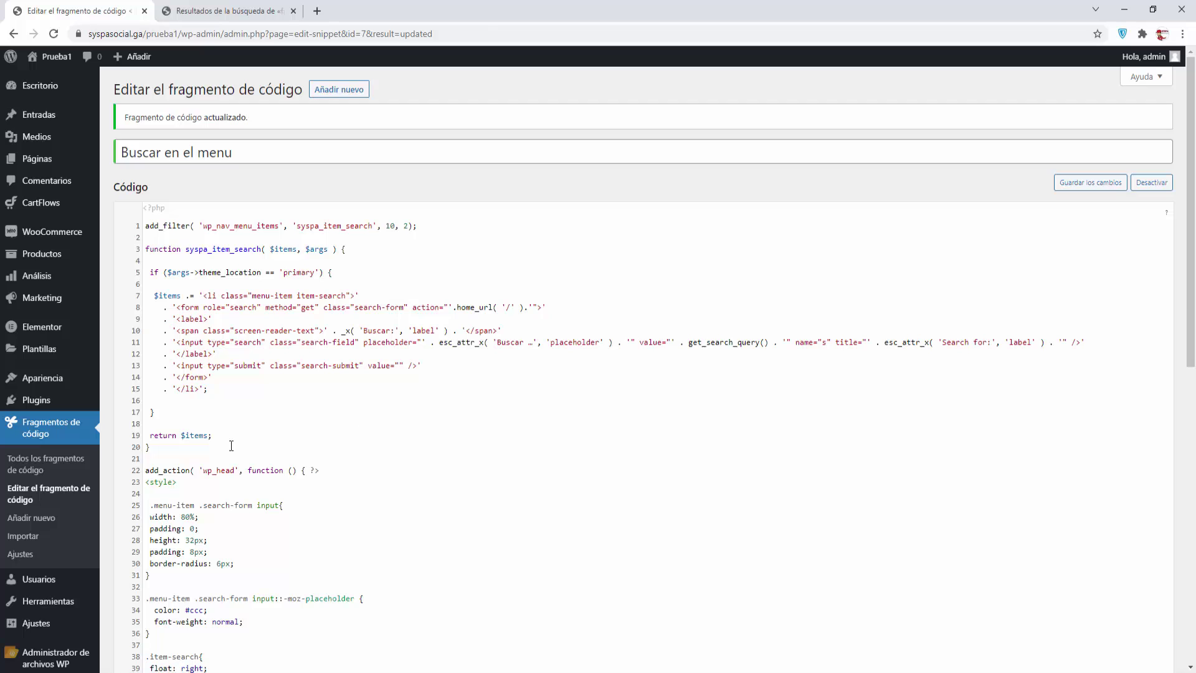
{"action": "left_click", "coordinate": [54, 465]}
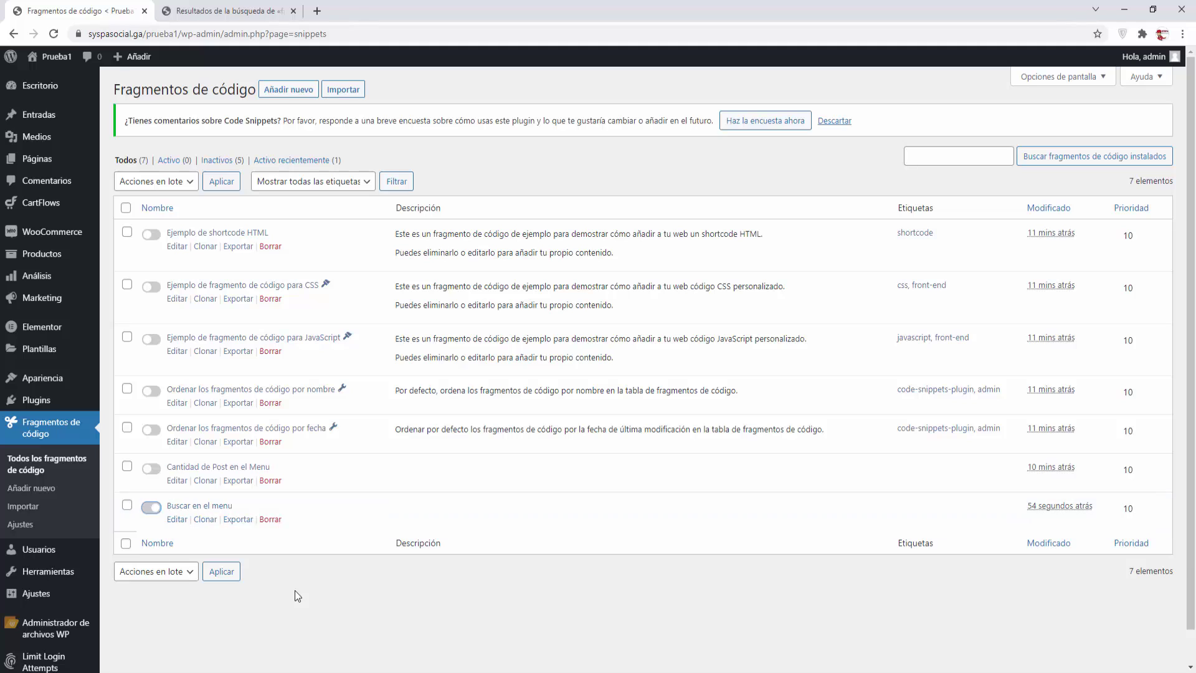
{"action": "left_click", "coordinate": [247, 14]}
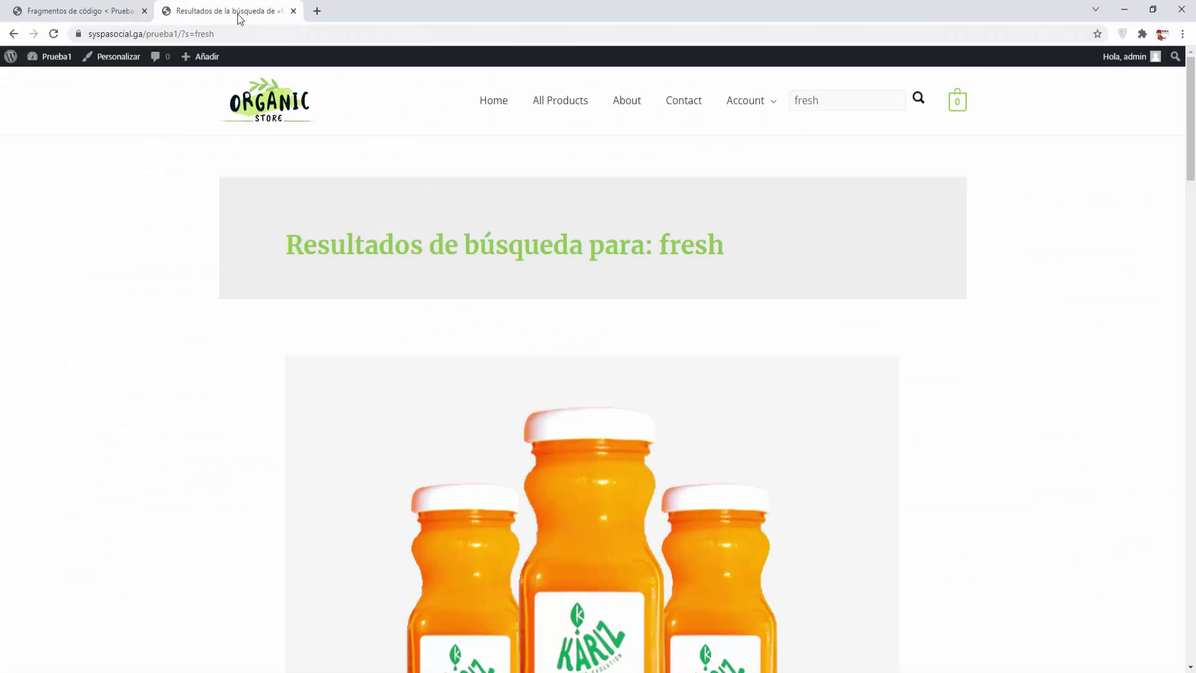
{"action": "left_click", "coordinate": [54, 34]}
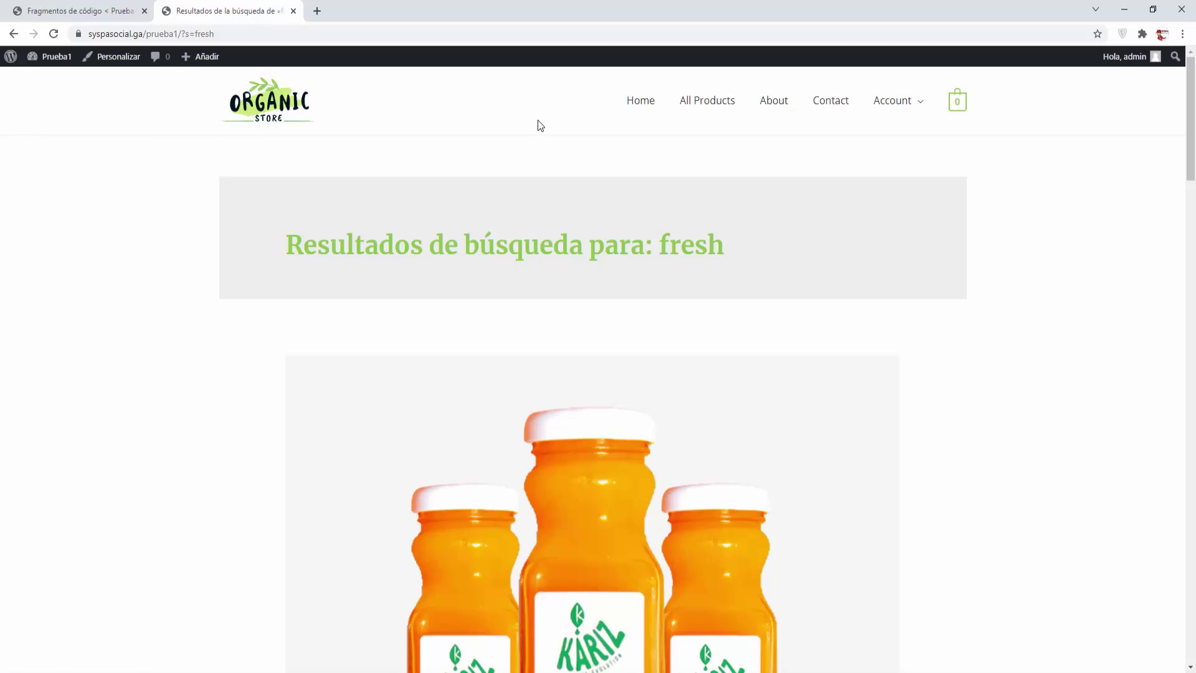
{"action": "left_click", "coordinate": [639, 105]}
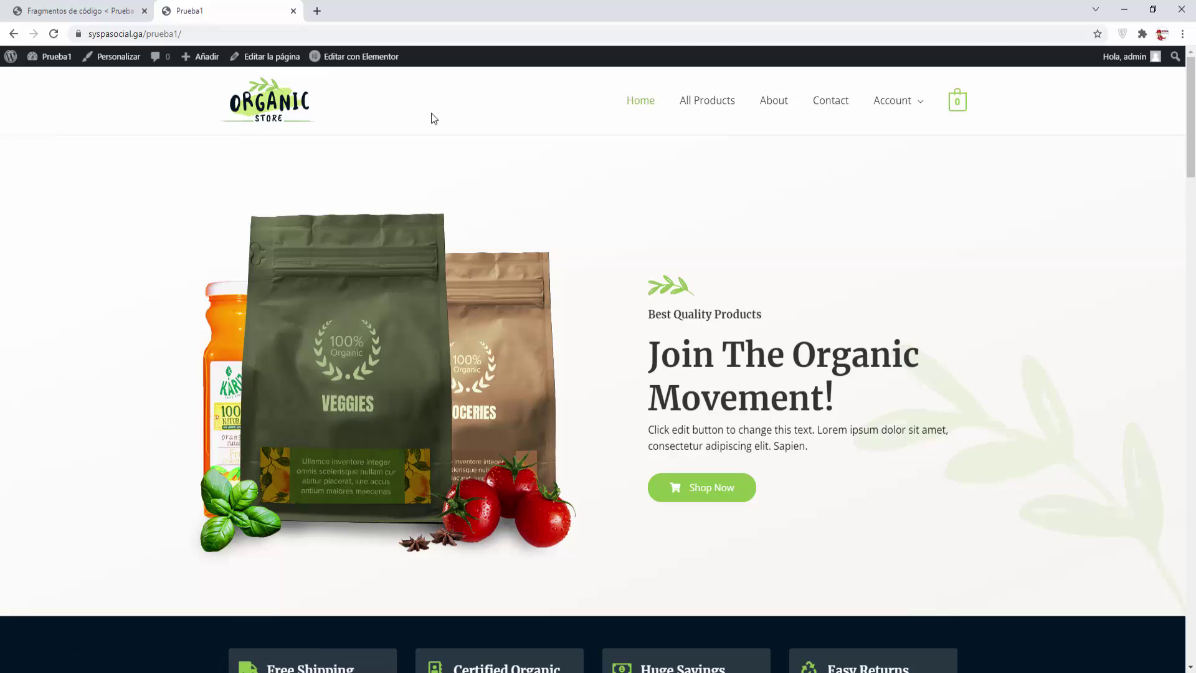
{"action": "mouse_move", "coordinate": [921, 107]}
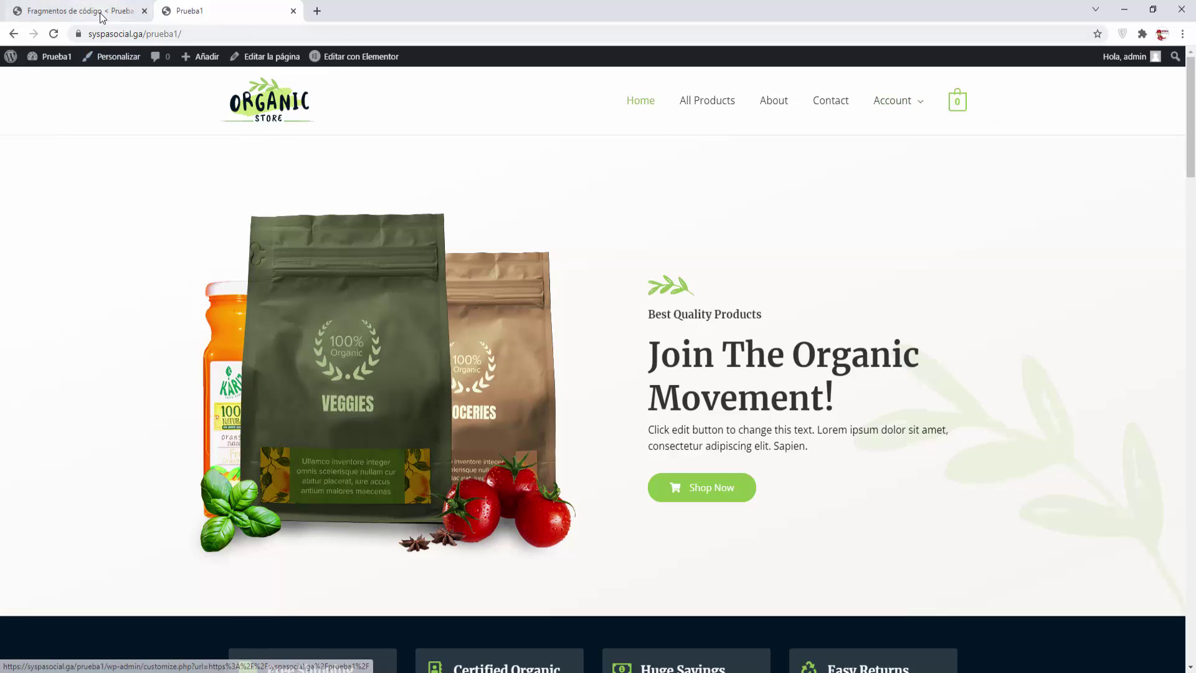
Search the plugin directory for "ivory search", then install and activate the Ivory Search – WordPress Search Plugin
{"action": "left_click", "coordinate": [80, 11]}
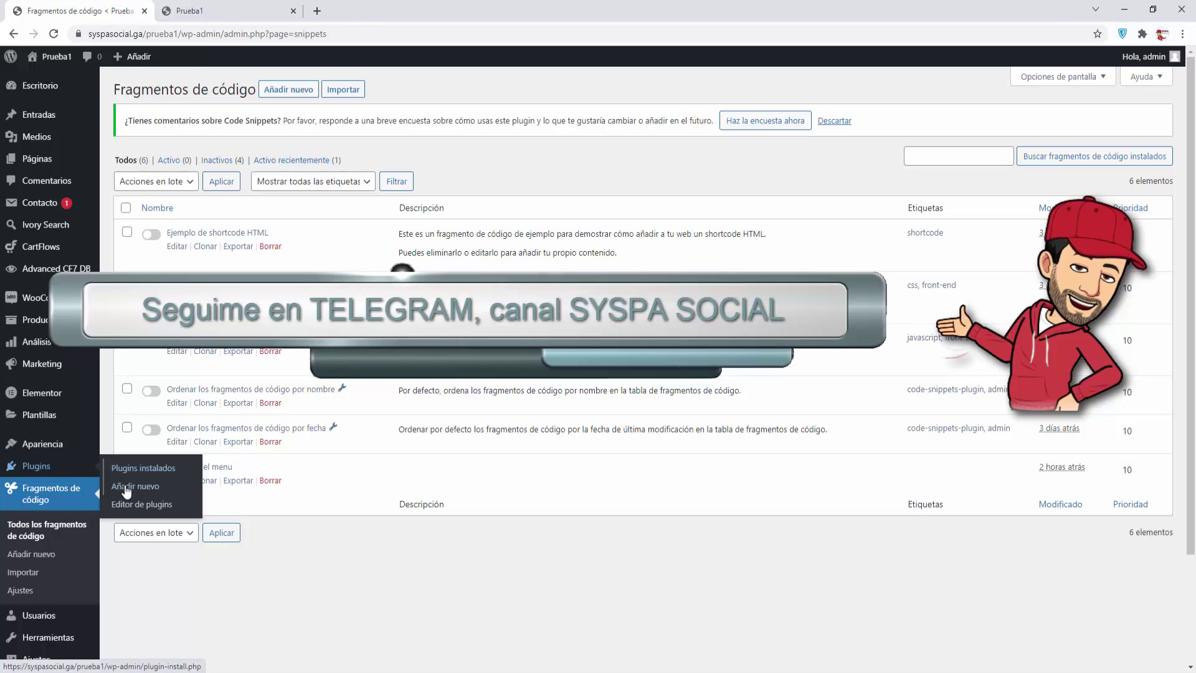
{"action": "left_click", "coordinate": [132, 487]}
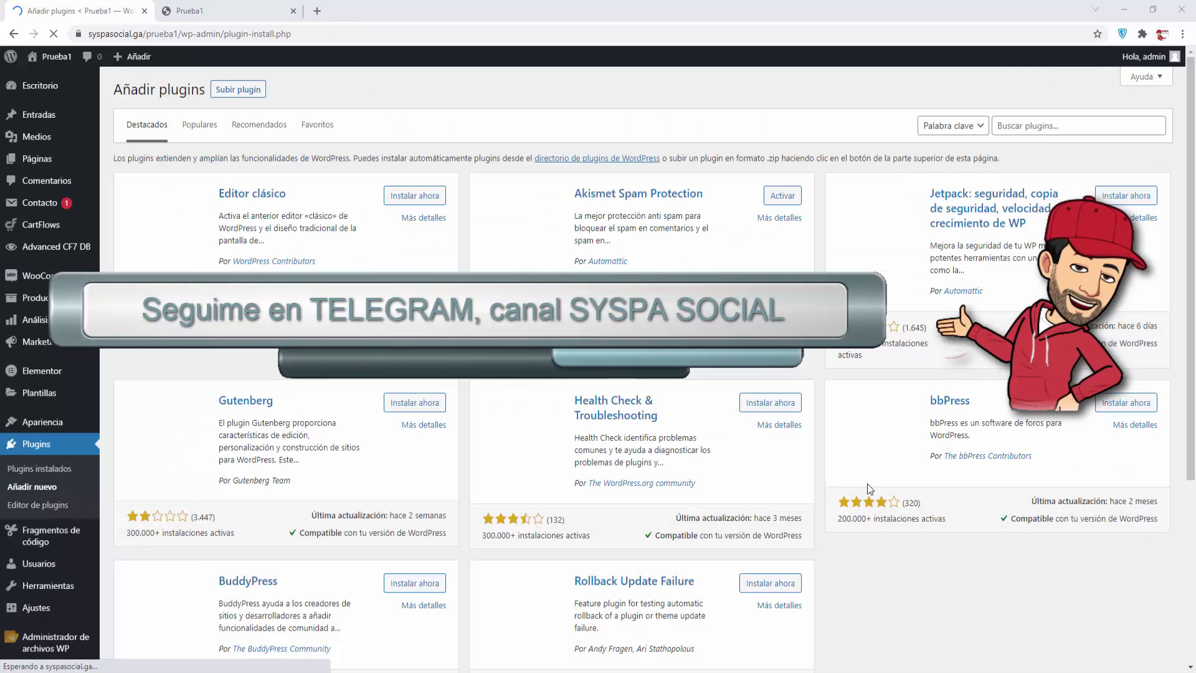
{"action": "left_click", "coordinate": [1037, 129]}
{"action": "type", "text": "Ivory Search"}
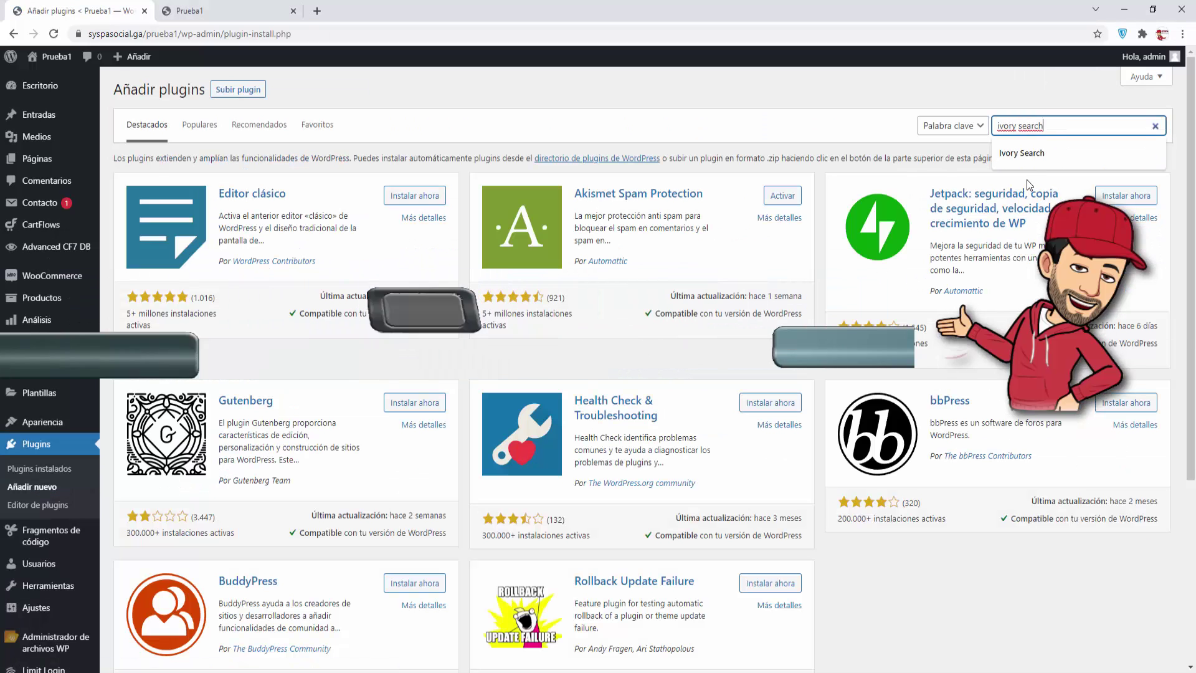
{"action": "left_click", "coordinate": [1004, 143]}
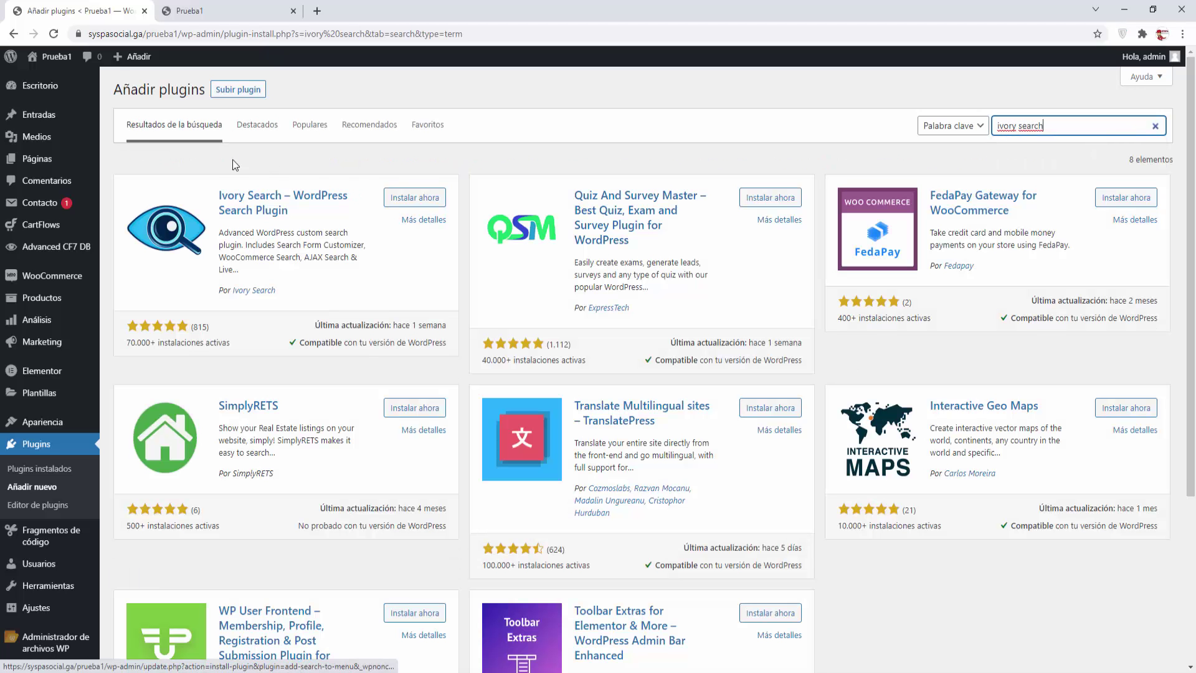
{"action": "left_click", "coordinate": [416, 197]}
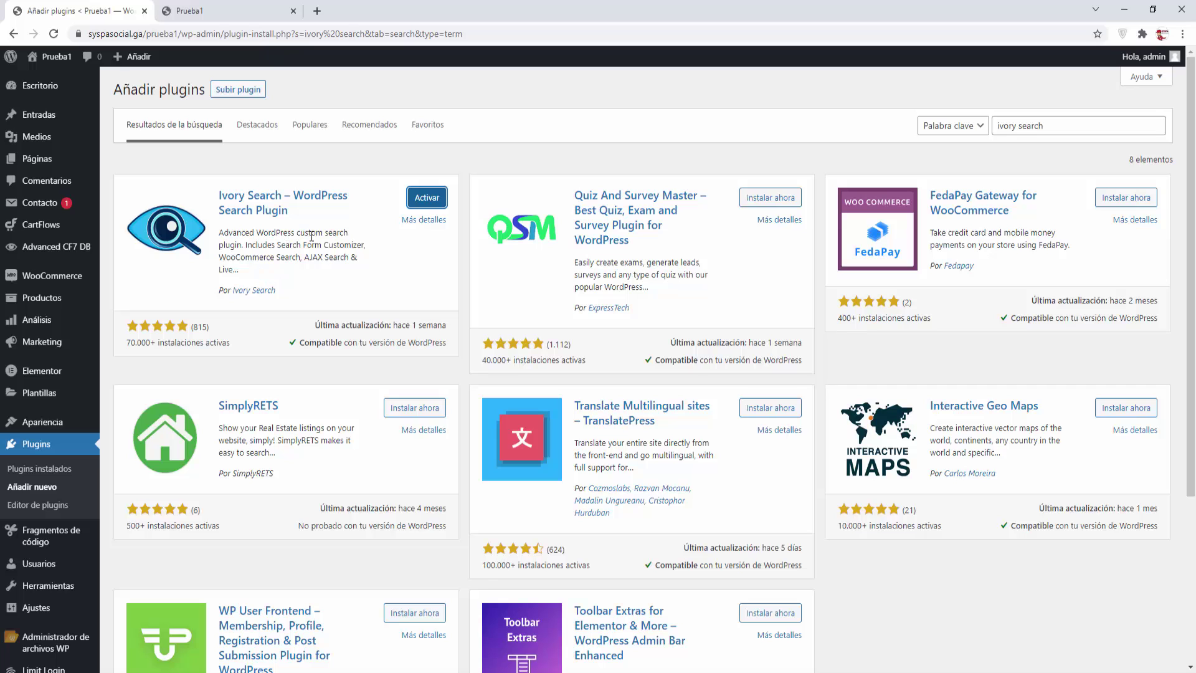
{"action": "left_click", "coordinate": [426, 197]}
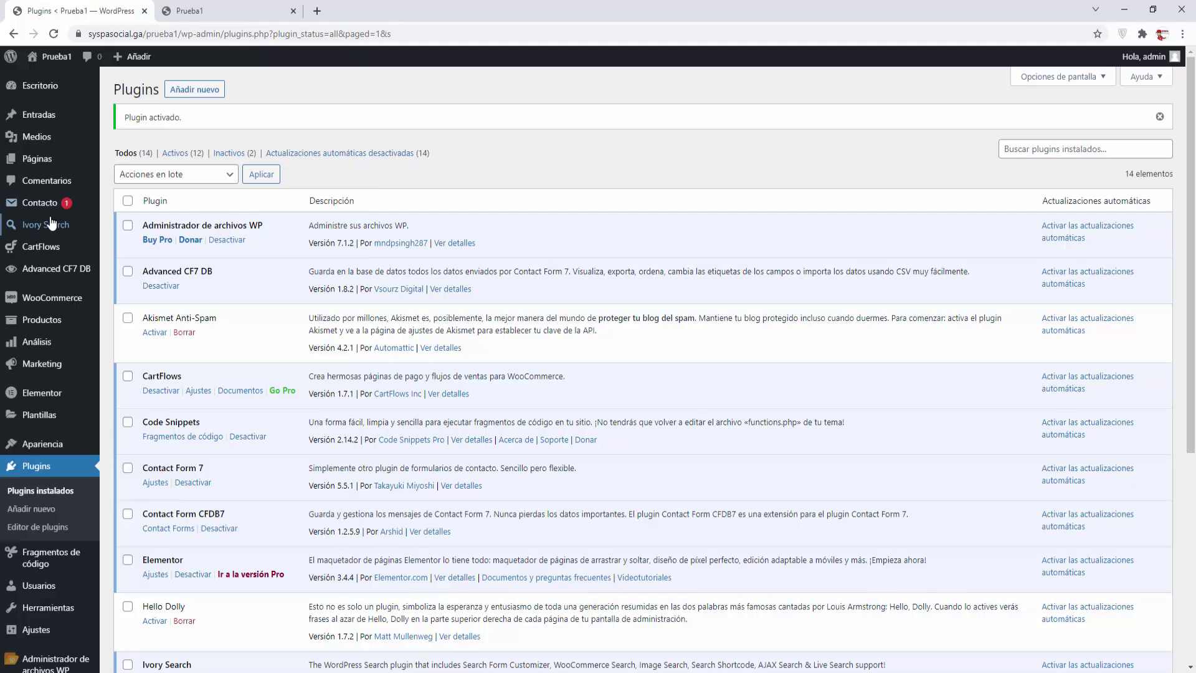
Open Ivory Search's Default Search Form for editing, check the site's menu, and copy the form's shortcode
{"action": "mouse_move", "coordinate": [56, 229]}
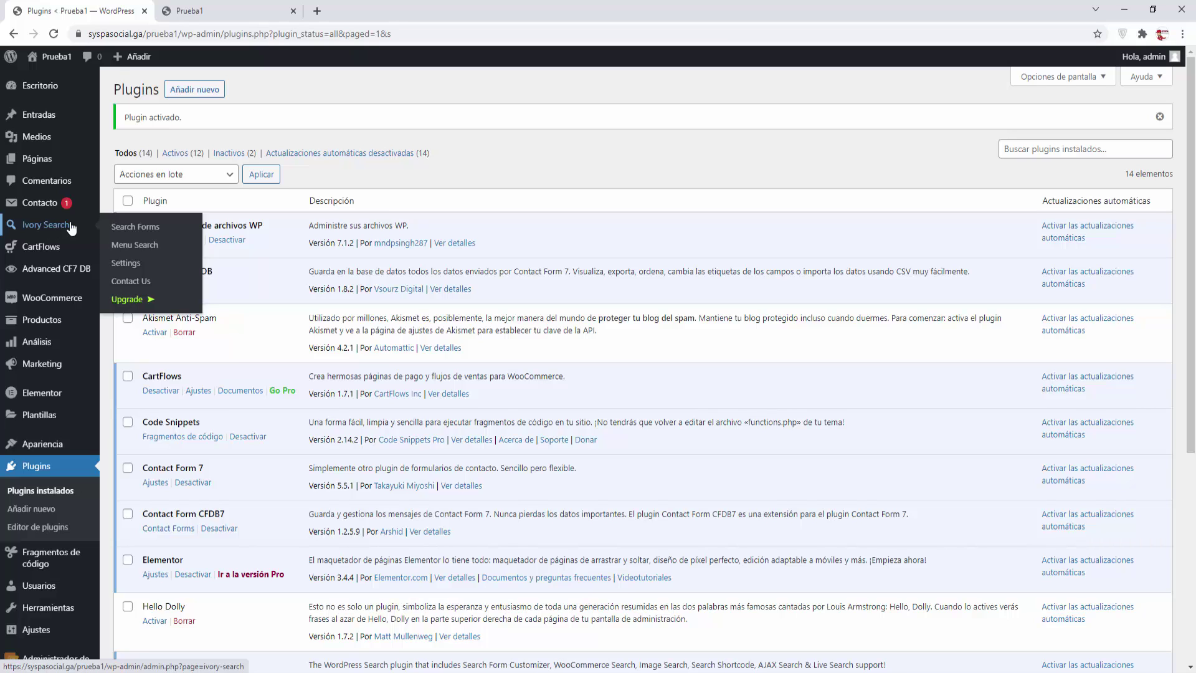
{"action": "left_click", "coordinate": [122, 228]}
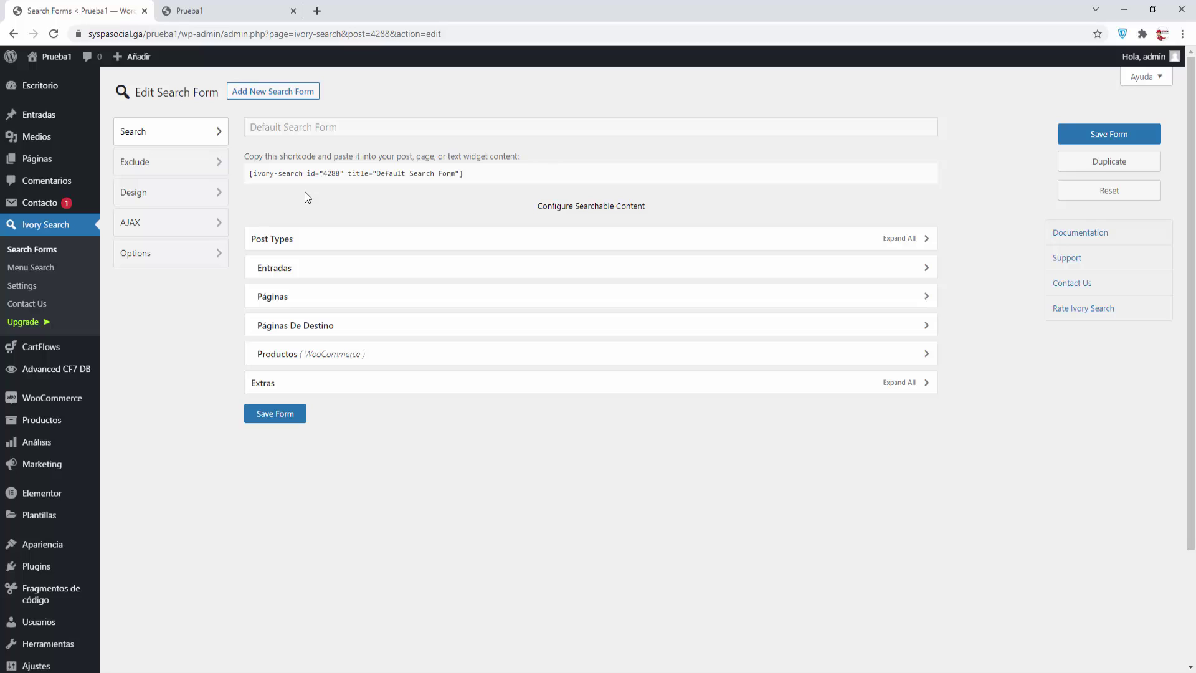
{"action": "left_click", "coordinate": [216, 11]}
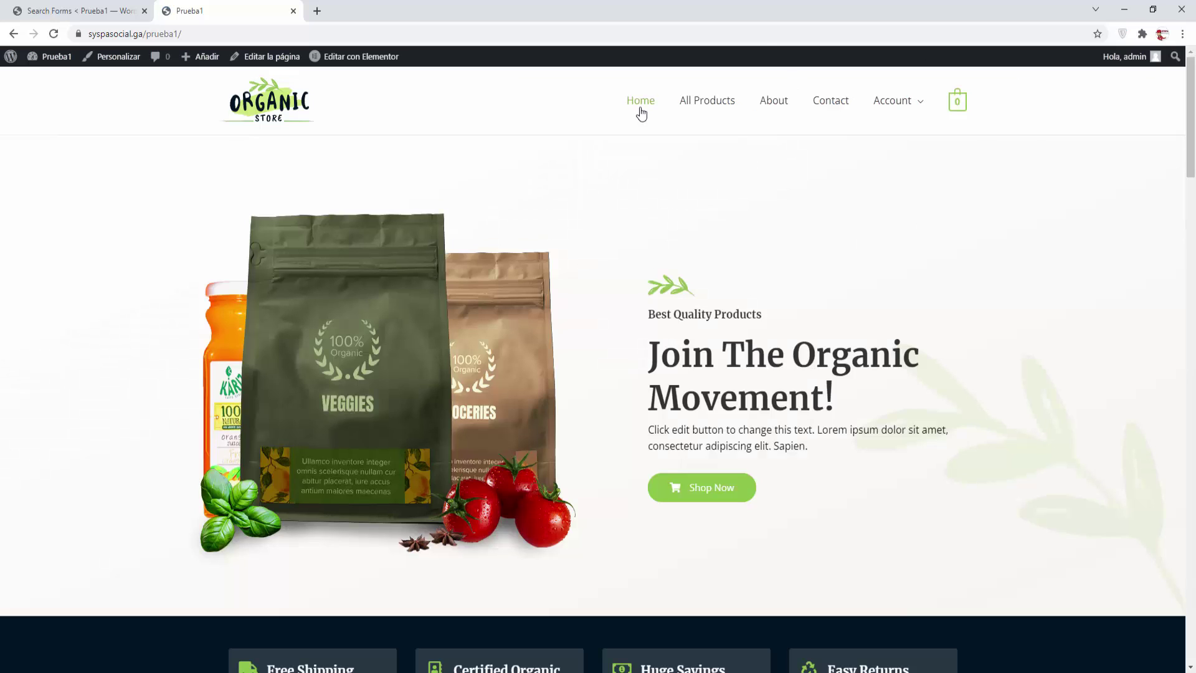
{"action": "left_click", "coordinate": [89, 11]}
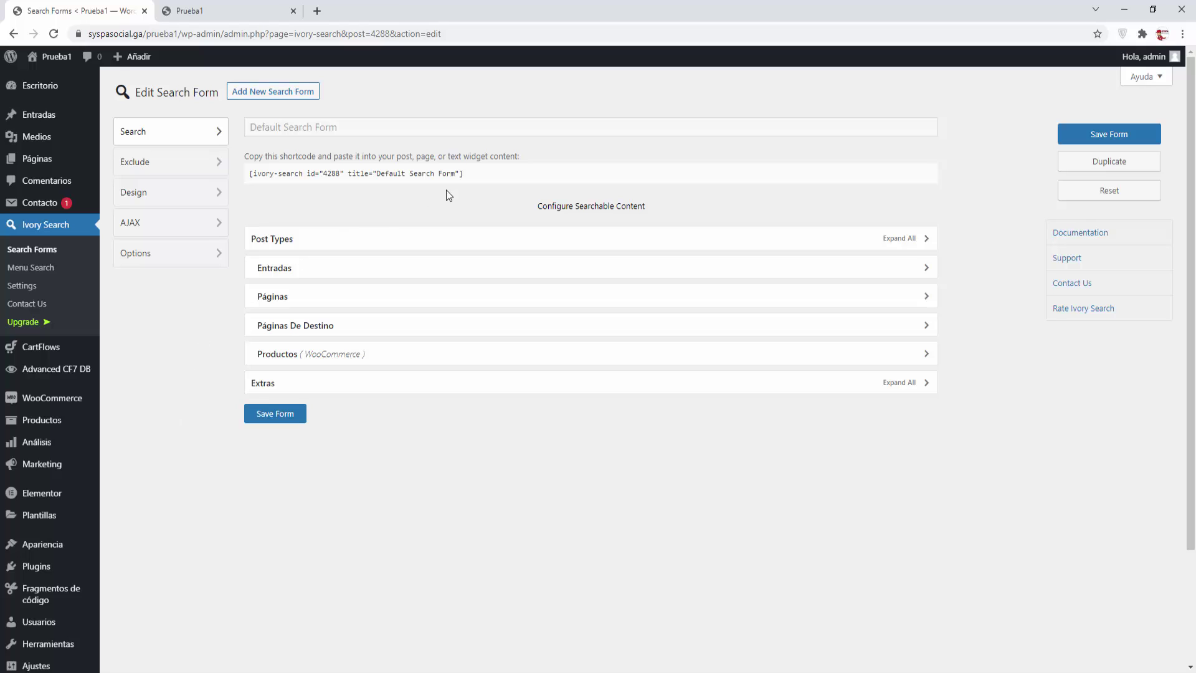
{"action": "left_click", "coordinate": [275, 178]}
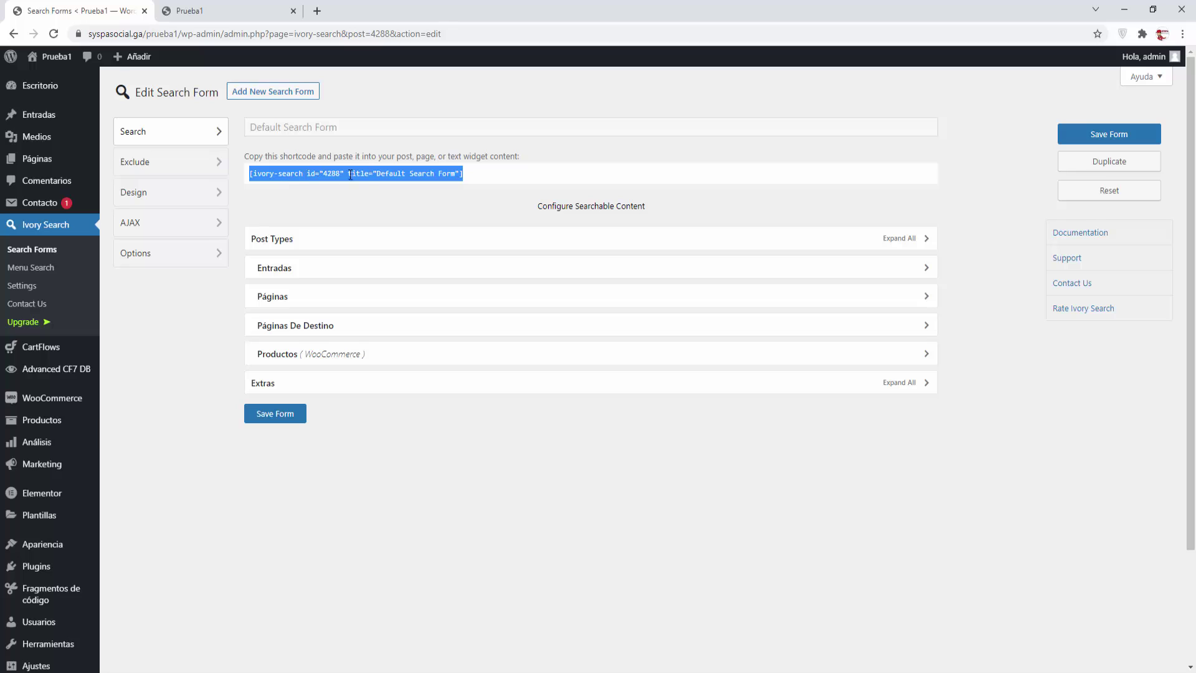
{"action": "right_click", "coordinate": [308, 171]}
{"action": "left_click", "coordinate": [332, 181]}
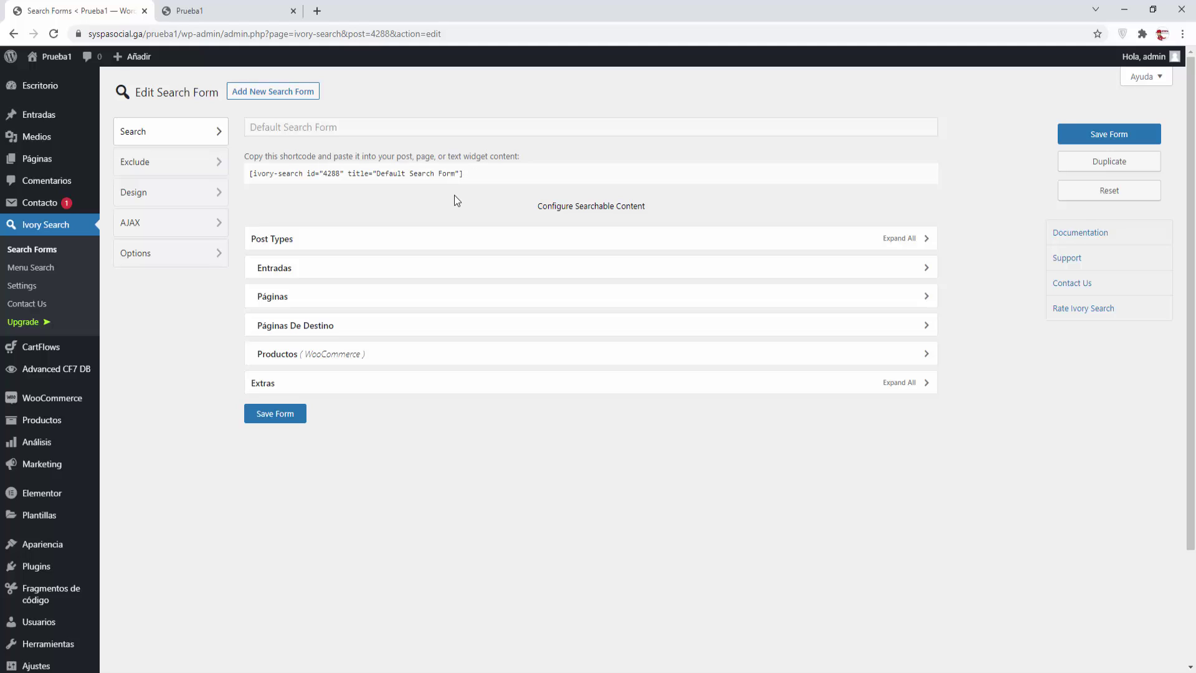
Examine the Default Search Form's searchable content settings for Post Types, Entradas, Páginas and Extras
{"action": "left_click", "coordinate": [275, 238]}
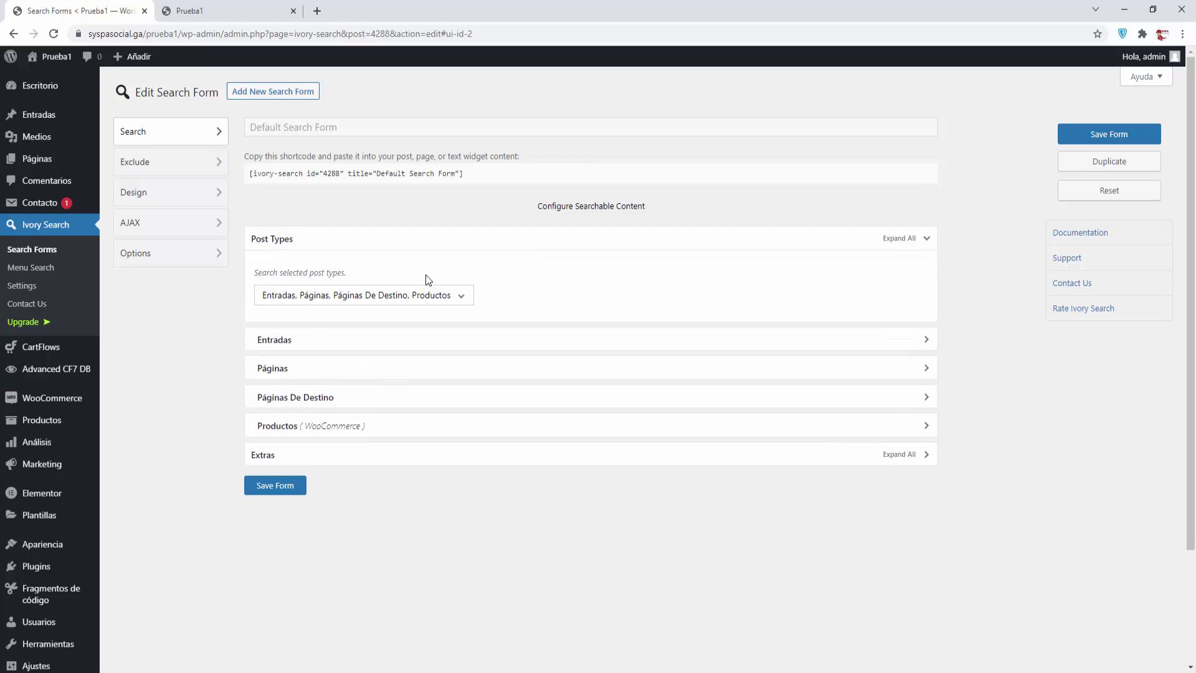
{"action": "left_click", "coordinate": [460, 298]}
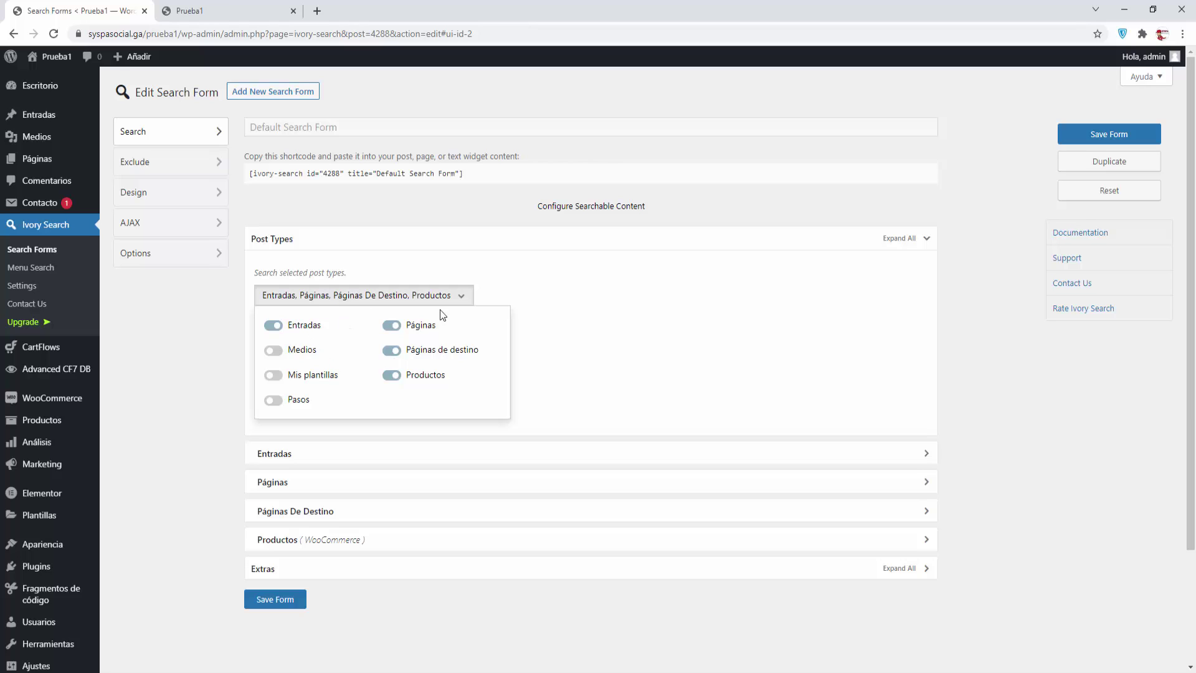
{"action": "left_click", "coordinate": [920, 245]}
{"action": "left_click", "coordinate": [289, 272]}
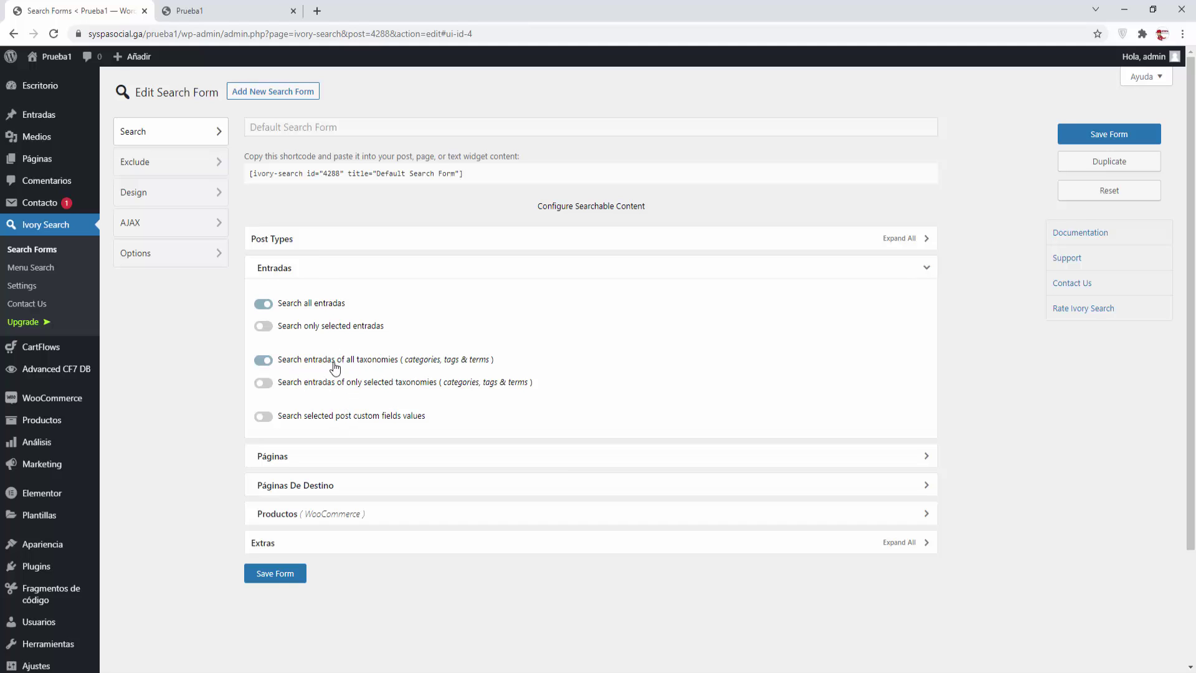
{"action": "left_click", "coordinate": [309, 271]}
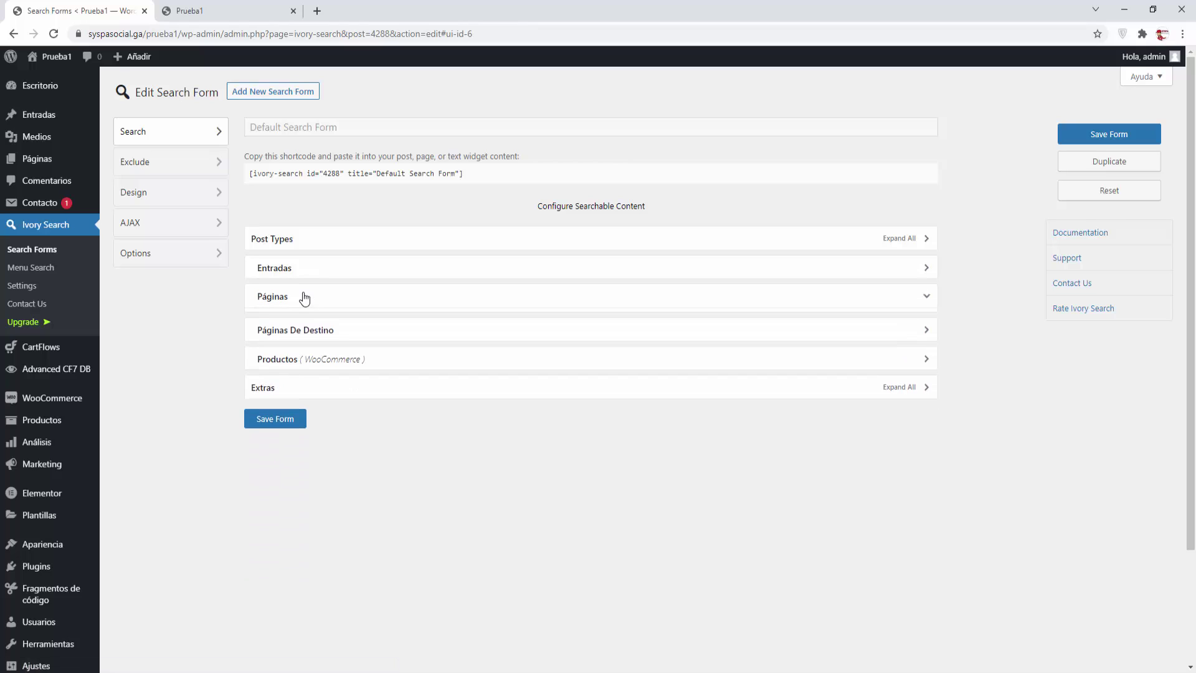
{"action": "left_click", "coordinate": [303, 296]}
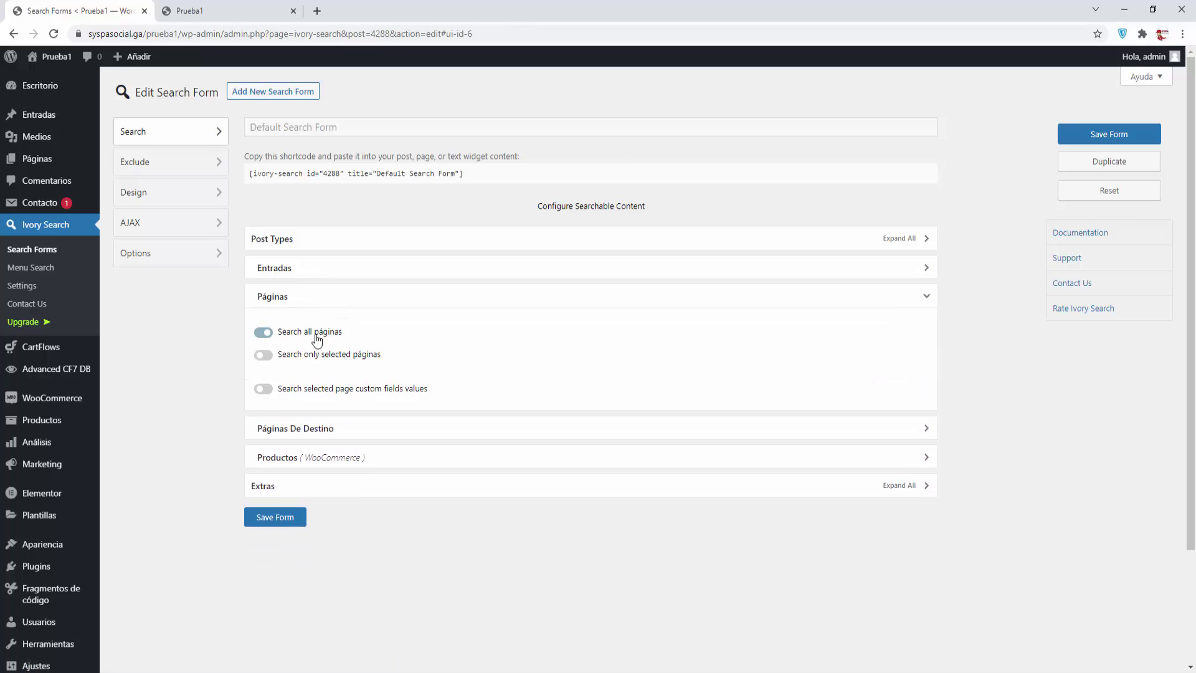
{"action": "left_click", "coordinate": [305, 301]}
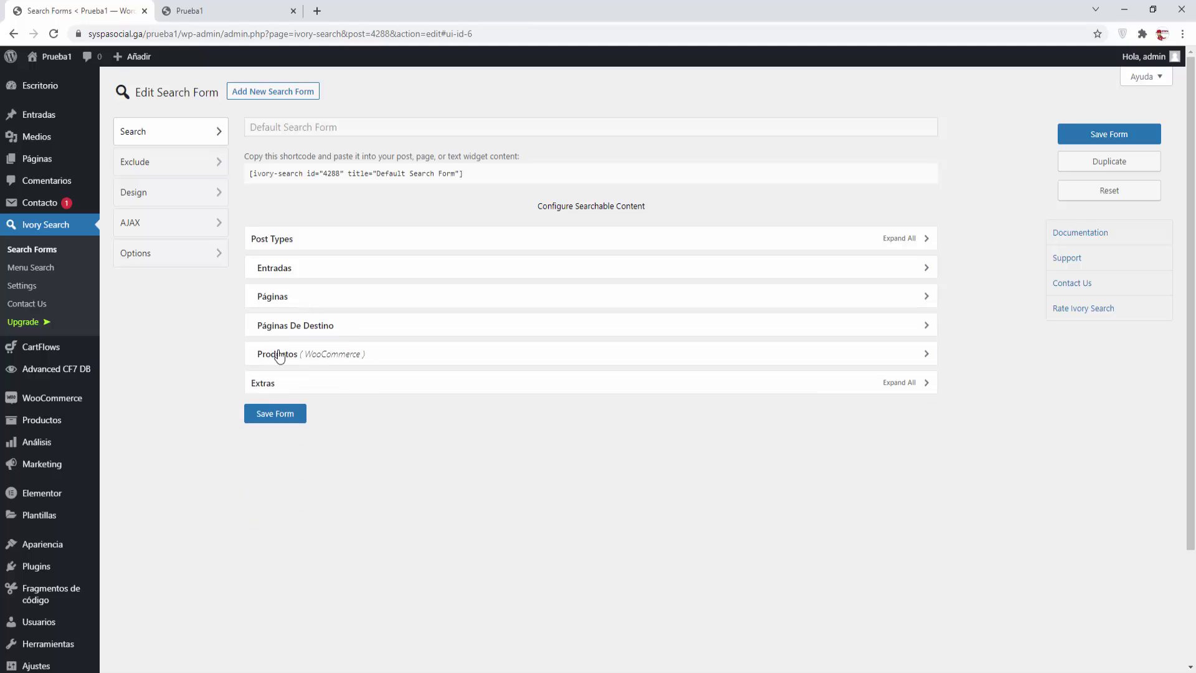
{"action": "left_click", "coordinate": [268, 391]}
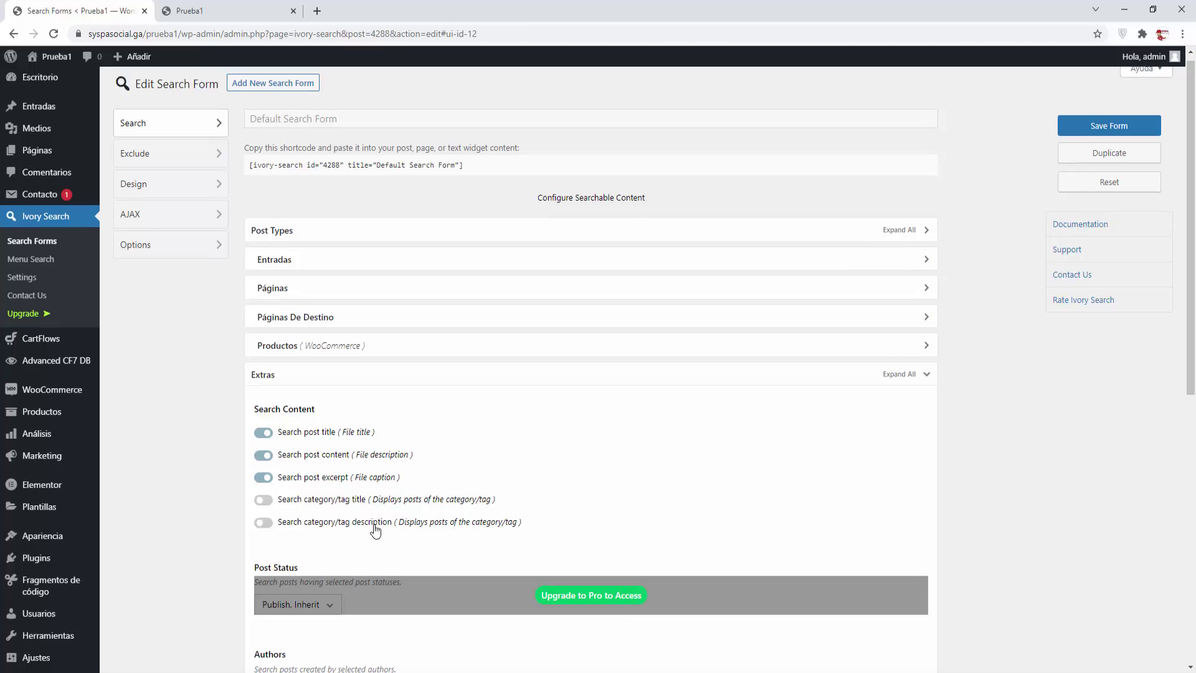
Review the search form's Extras section and the Entradas section of its content exclusion settings
{"action": "scroll", "coordinate": [373, 524], "scroll_direction": "down", "scroll_amount": 4}
{"action": "scroll", "coordinate": [376, 530], "scroll_direction": "up", "scroll_amount": 4}
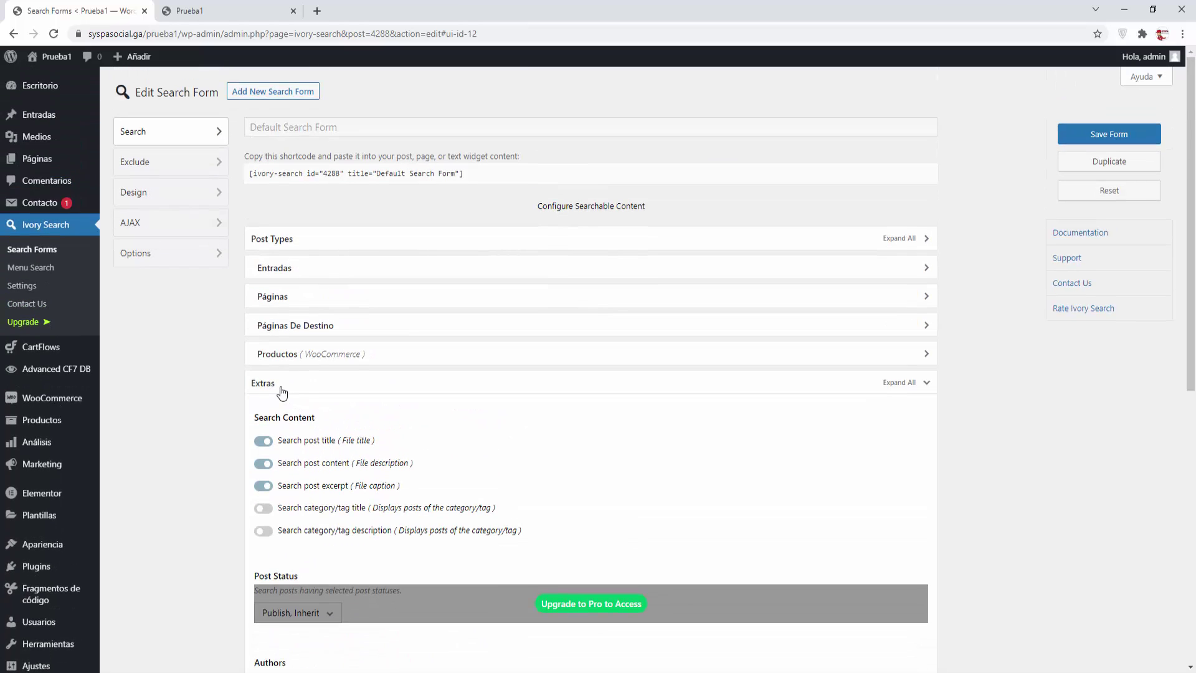
{"action": "left_click", "coordinate": [266, 383]}
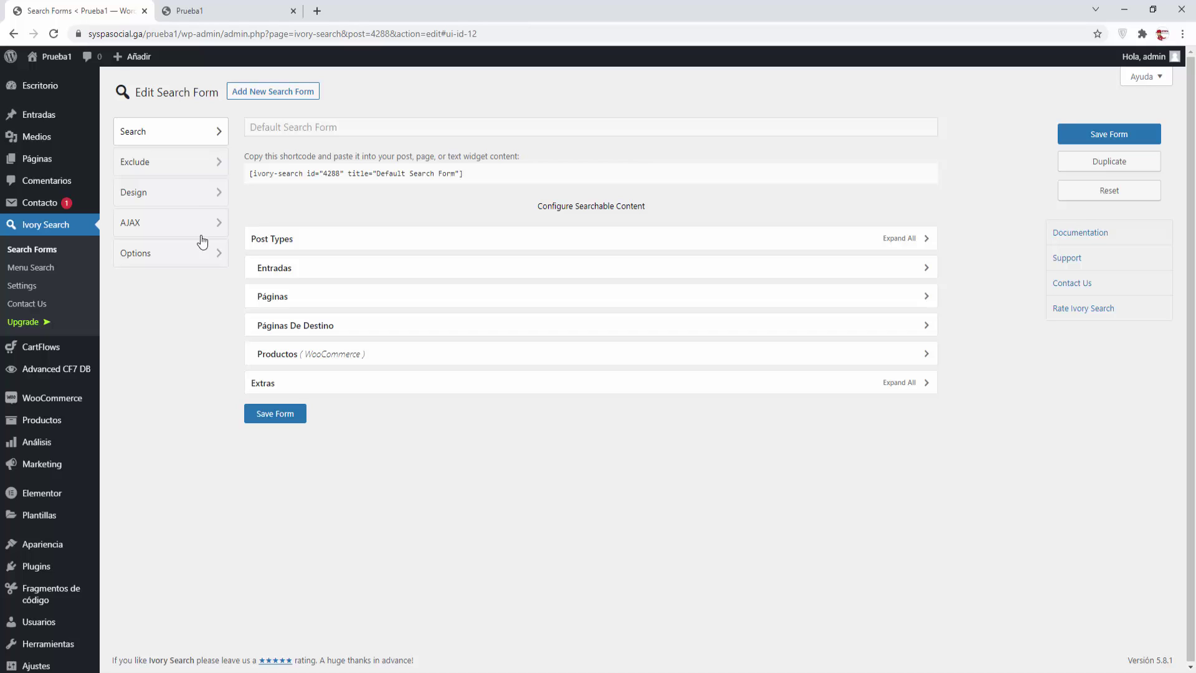
{"action": "left_click", "coordinate": [144, 169]}
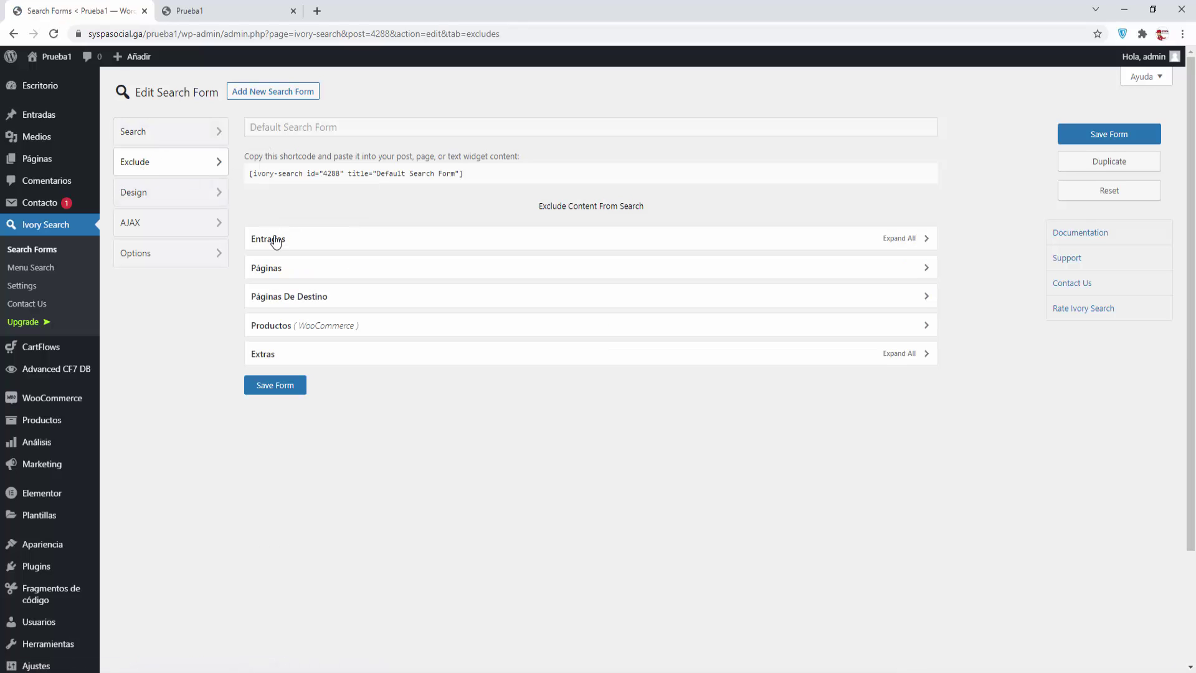
{"action": "left_click", "coordinate": [276, 242]}
{"action": "left_click", "coordinate": [277, 240]}
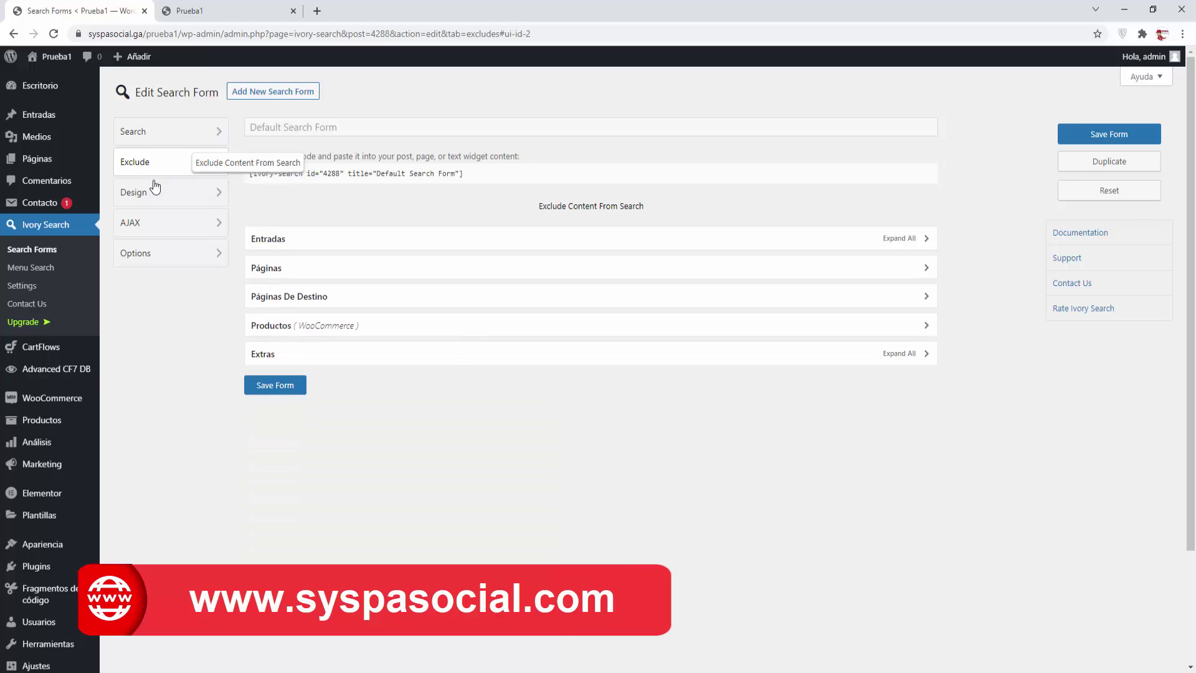
Enable search form customization in the form's design settings and open the Search Form Customizer
{"action": "left_click", "coordinate": [144, 197]}
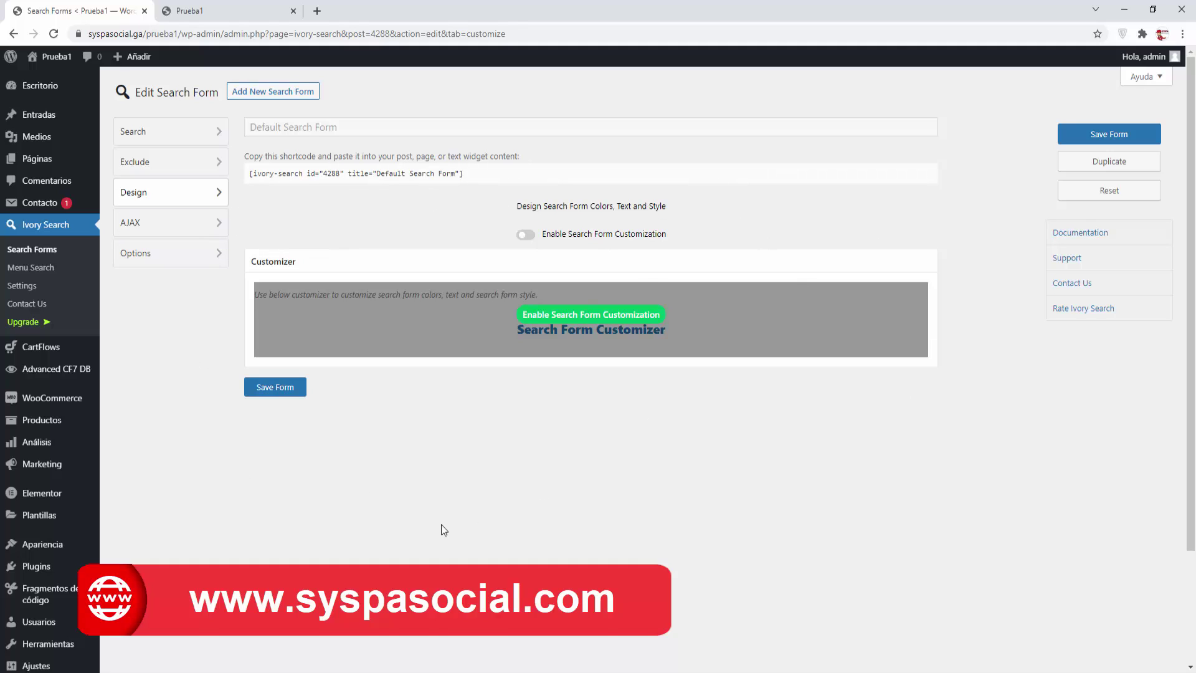
{"action": "left_click", "coordinate": [528, 237]}
{"action": "left_click", "coordinate": [646, 107]}
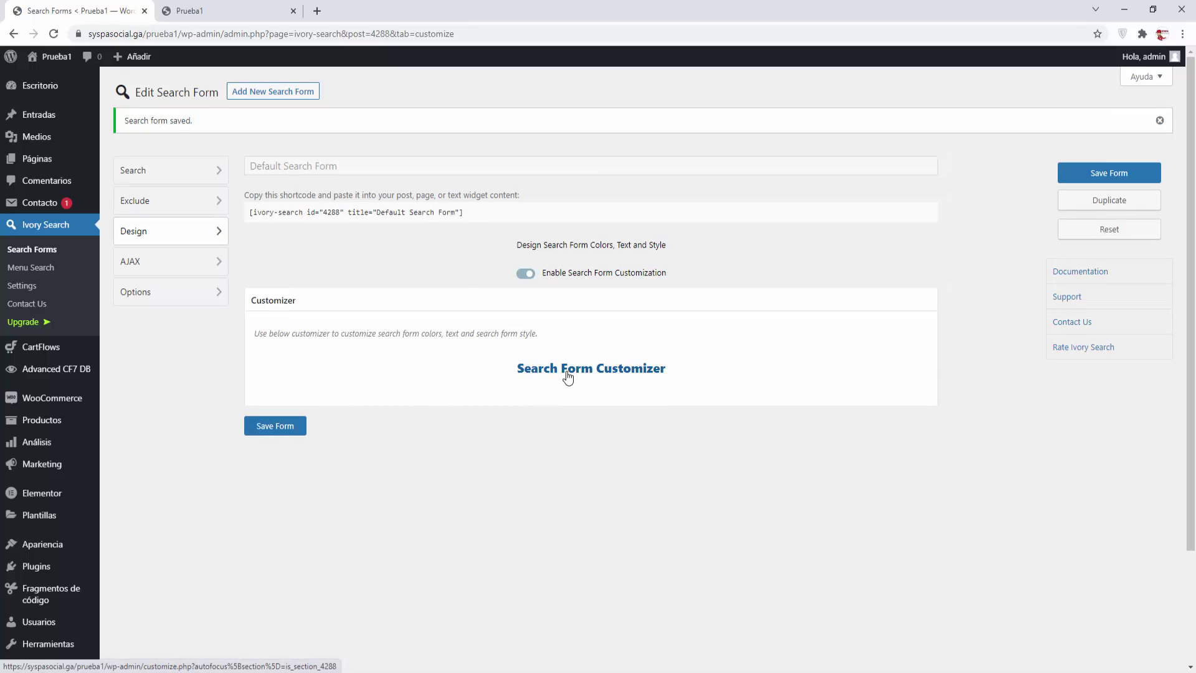
{"action": "left_click", "coordinate": [568, 377]}
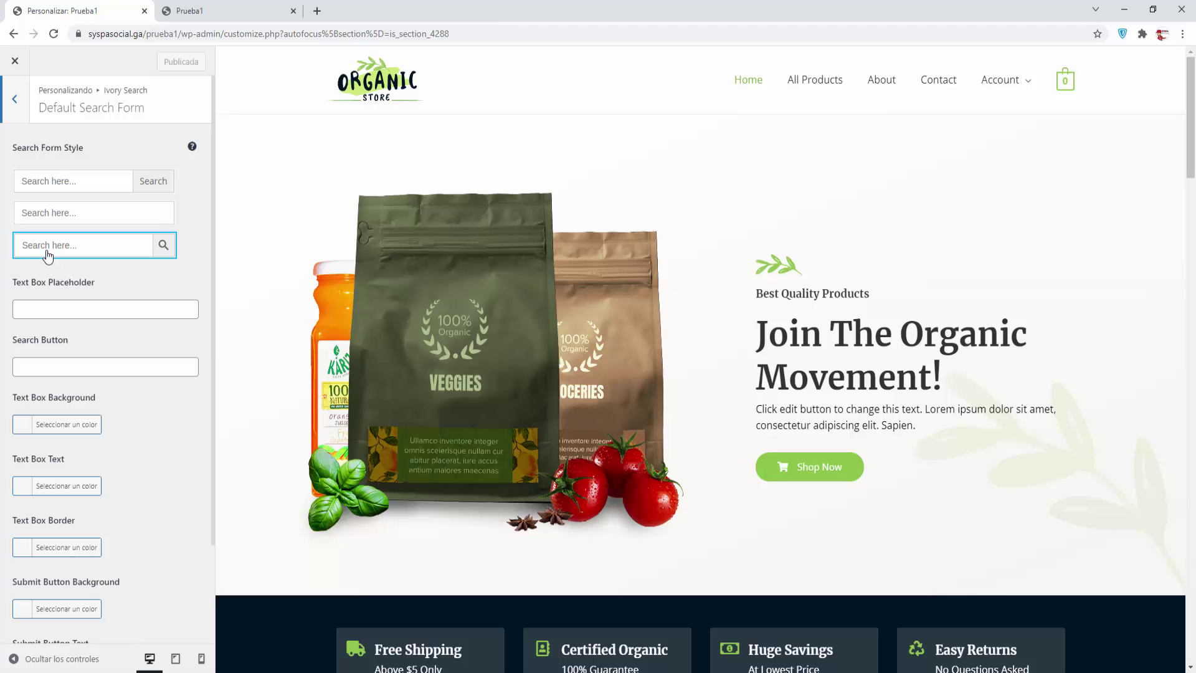
Set the text box placeholder to "Buscar ..." and the search button text to "Buscar", publish the changes, and return to the form editor
{"action": "left_click", "coordinate": [43, 306]}
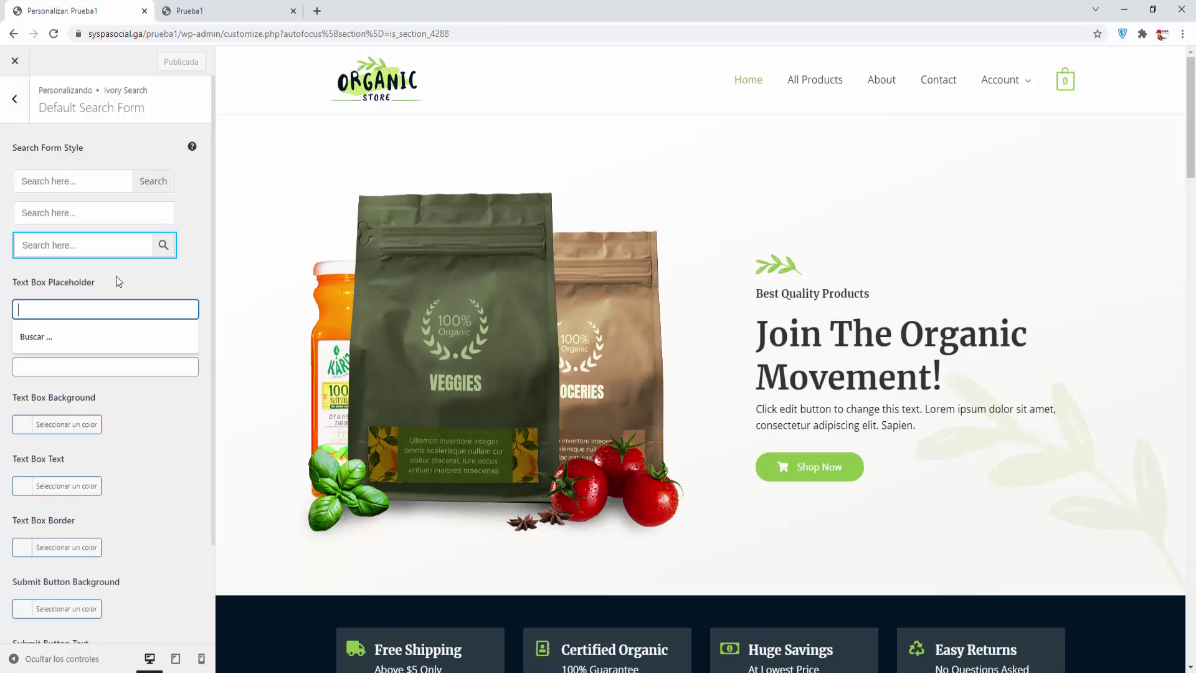
{"action": "left_click", "coordinate": [43, 336]}
{"action": "left_click", "coordinate": [43, 366]}
{"action": "left_click", "coordinate": [43, 395]}
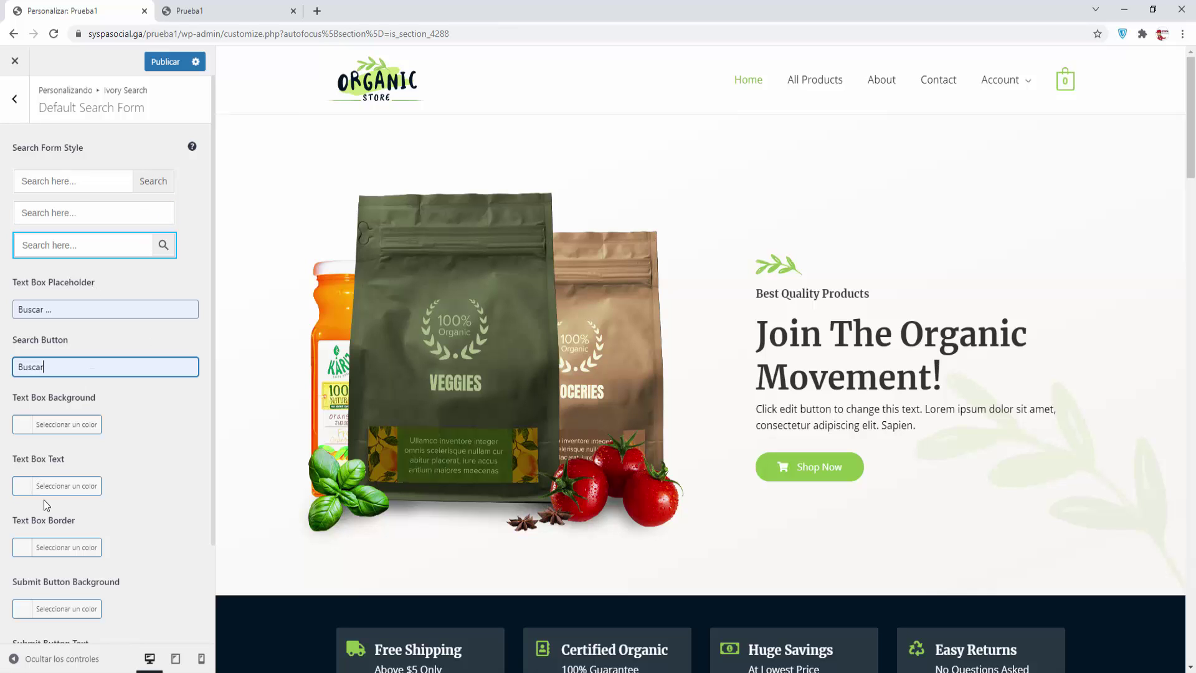
{"action": "scroll", "coordinate": [89, 525], "scroll_direction": "down", "scroll_amount": 2}
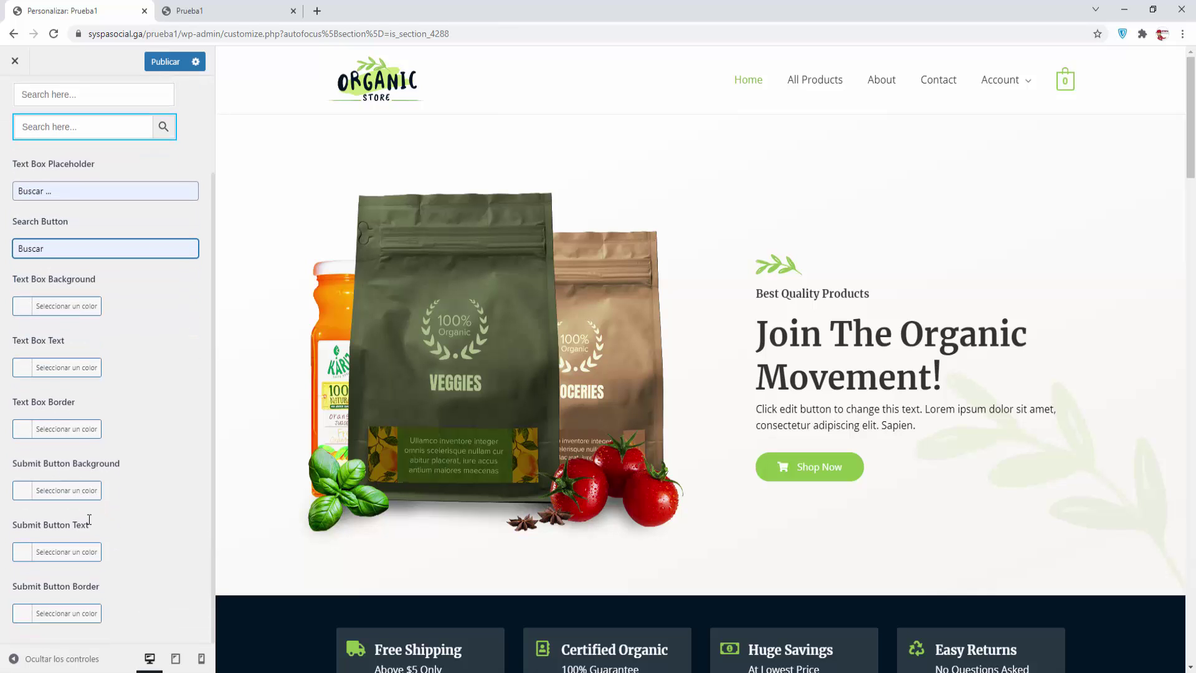
{"action": "scroll", "coordinate": [89, 519], "scroll_direction": "up", "scroll_amount": 2}
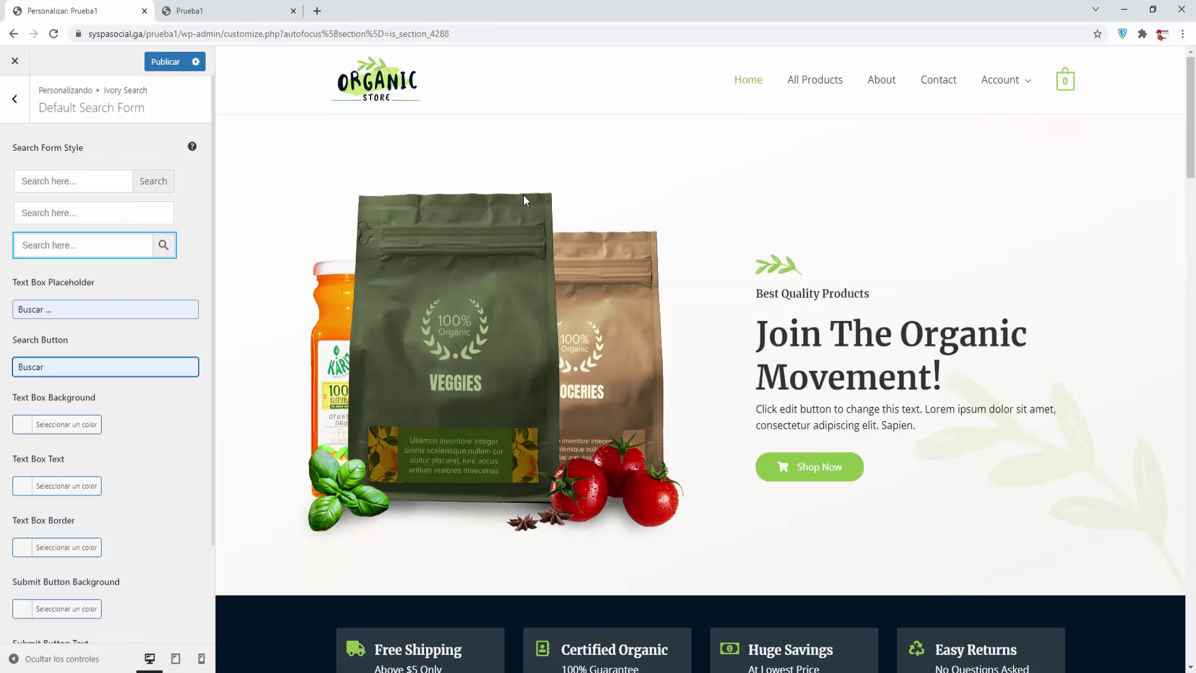
{"action": "left_click", "coordinate": [165, 62]}
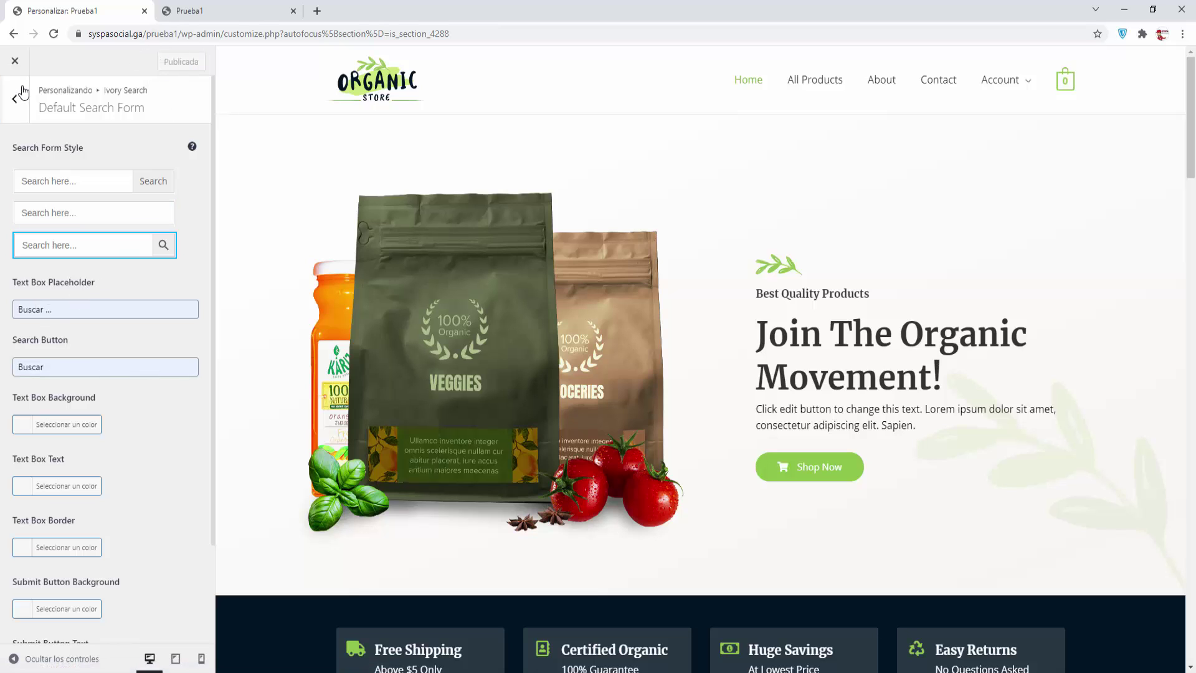
{"action": "left_click", "coordinate": [182, 257]}
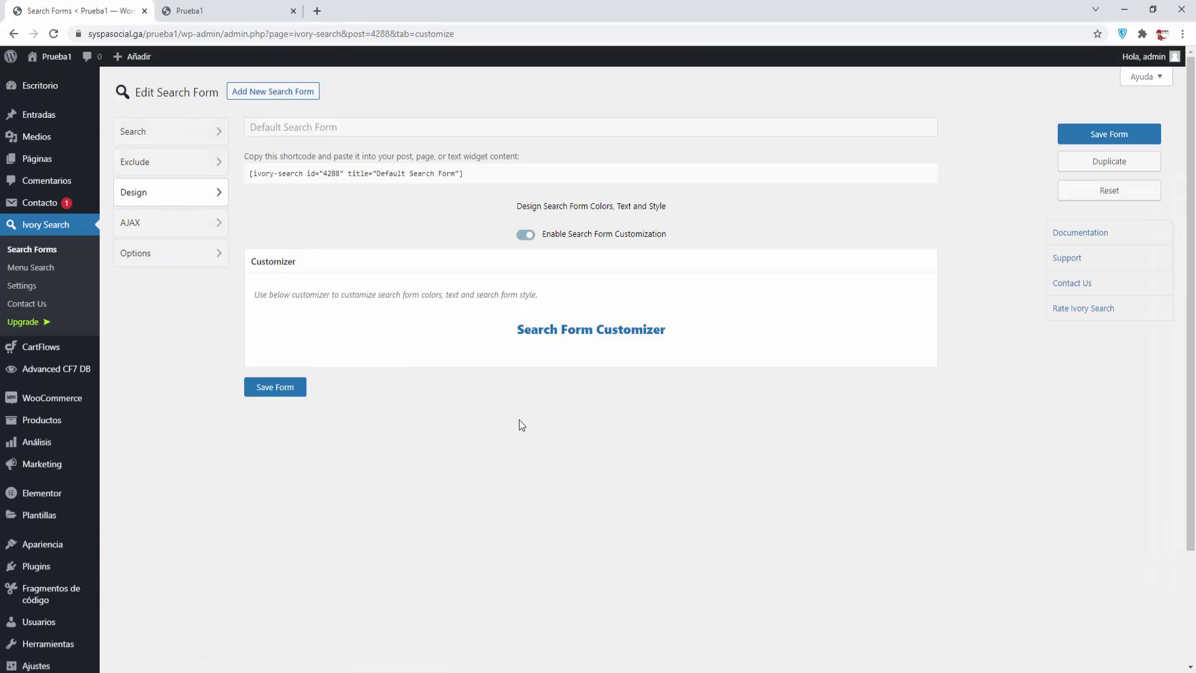
Examine the form's AJAX settings and its Posts Per Page and Order Search Results options
{"action": "left_click", "coordinate": [142, 227]}
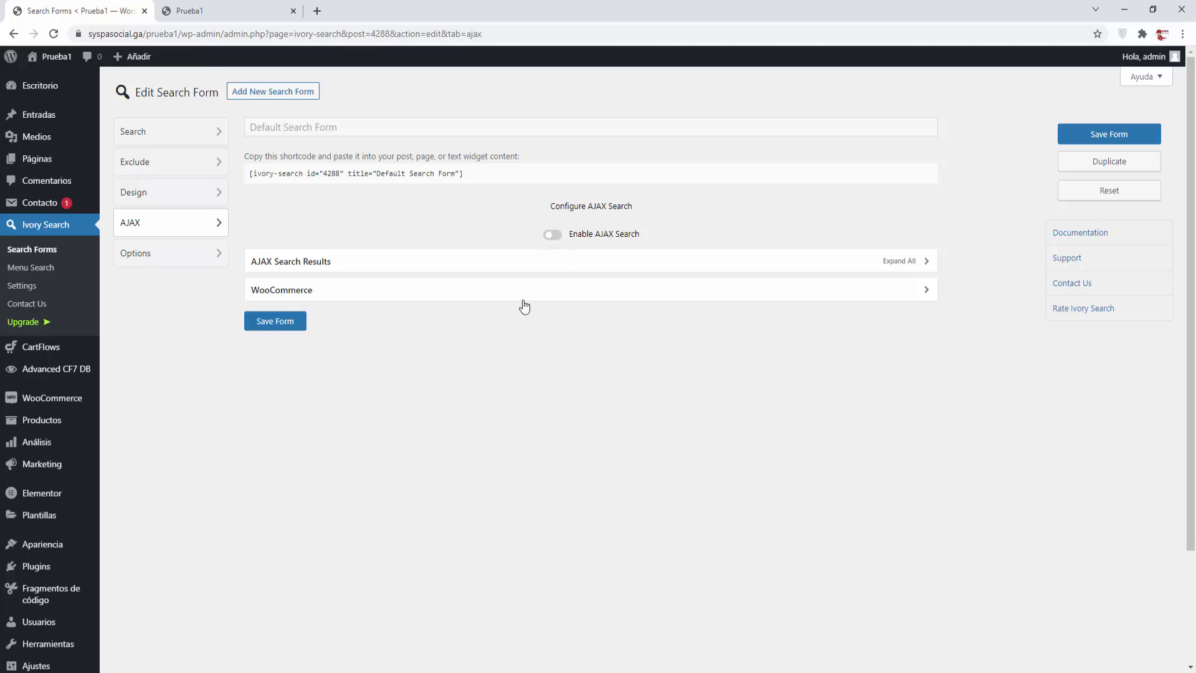
{"action": "left_click", "coordinate": [147, 255]}
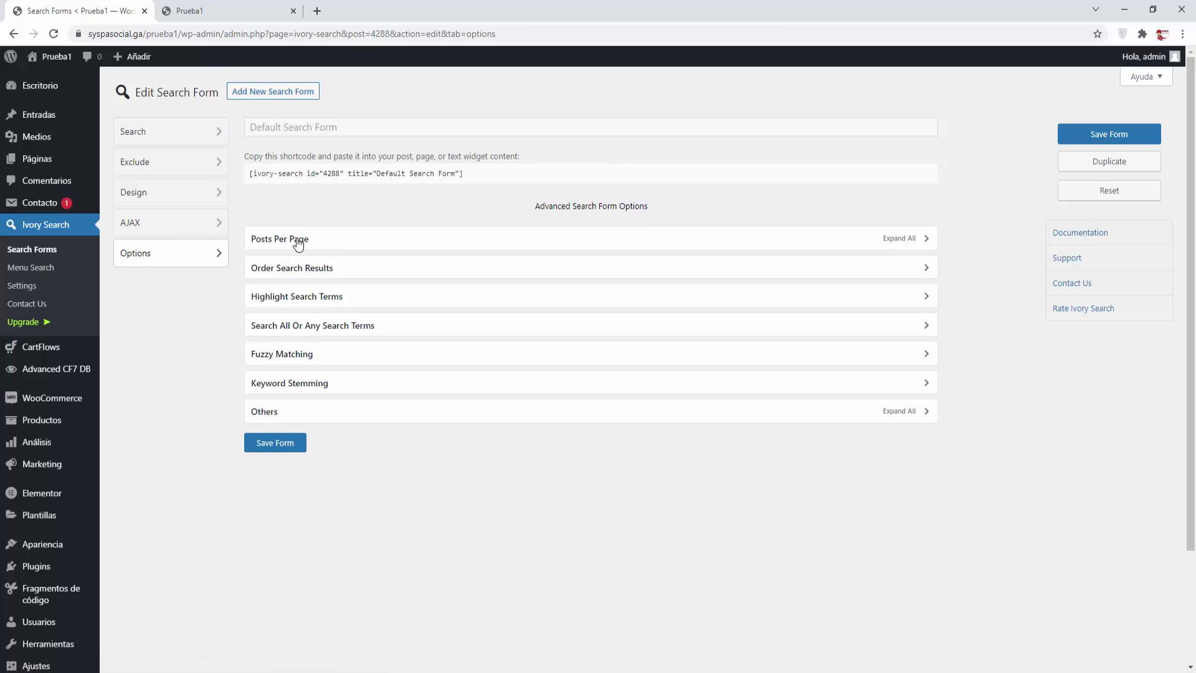
{"action": "left_click", "coordinate": [299, 243]}
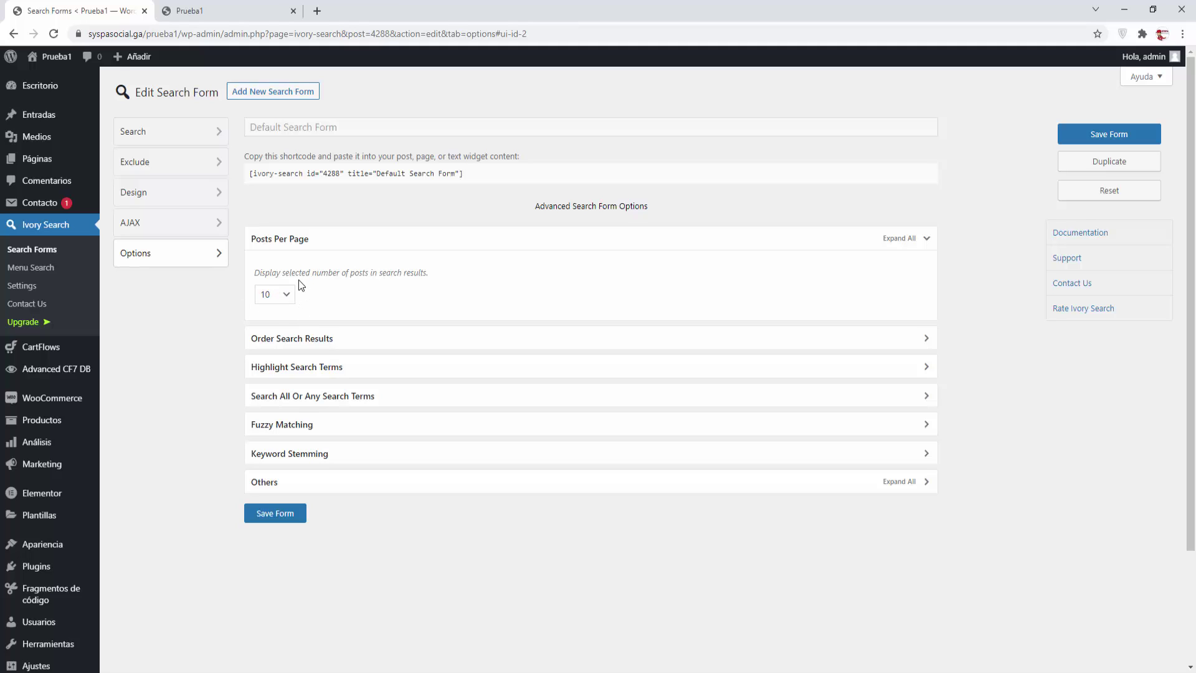
{"action": "left_click", "coordinate": [287, 297]}
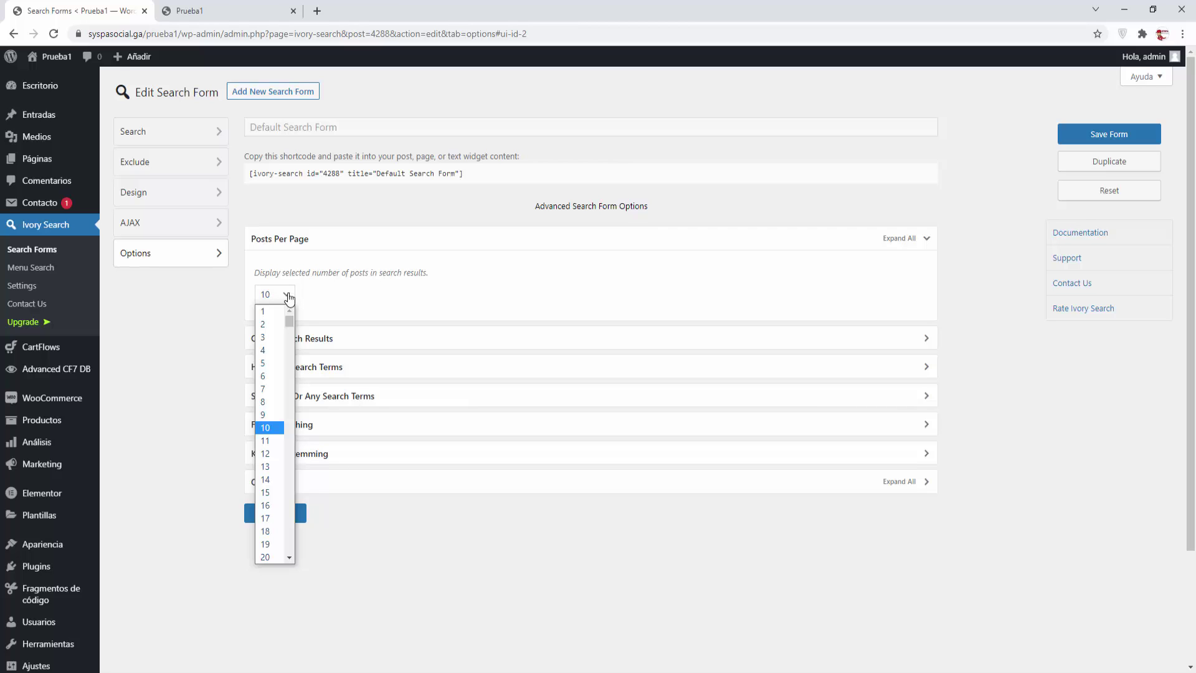
{"action": "left_click", "coordinate": [289, 296]}
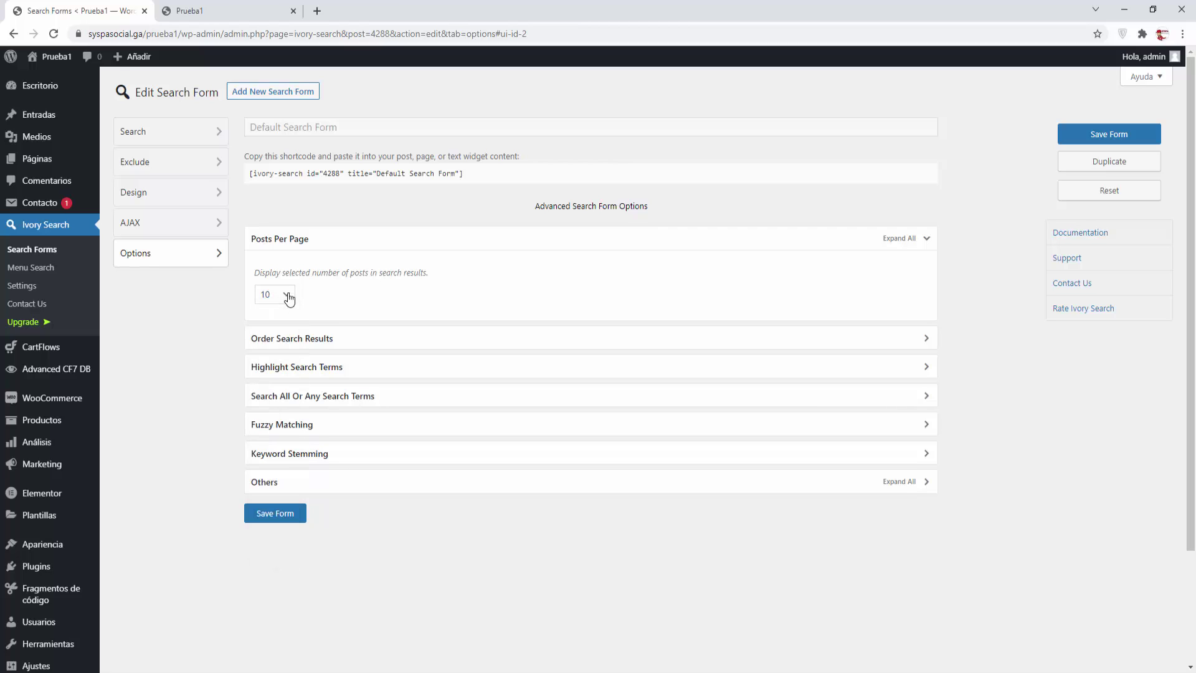
{"action": "left_click", "coordinate": [310, 339]}
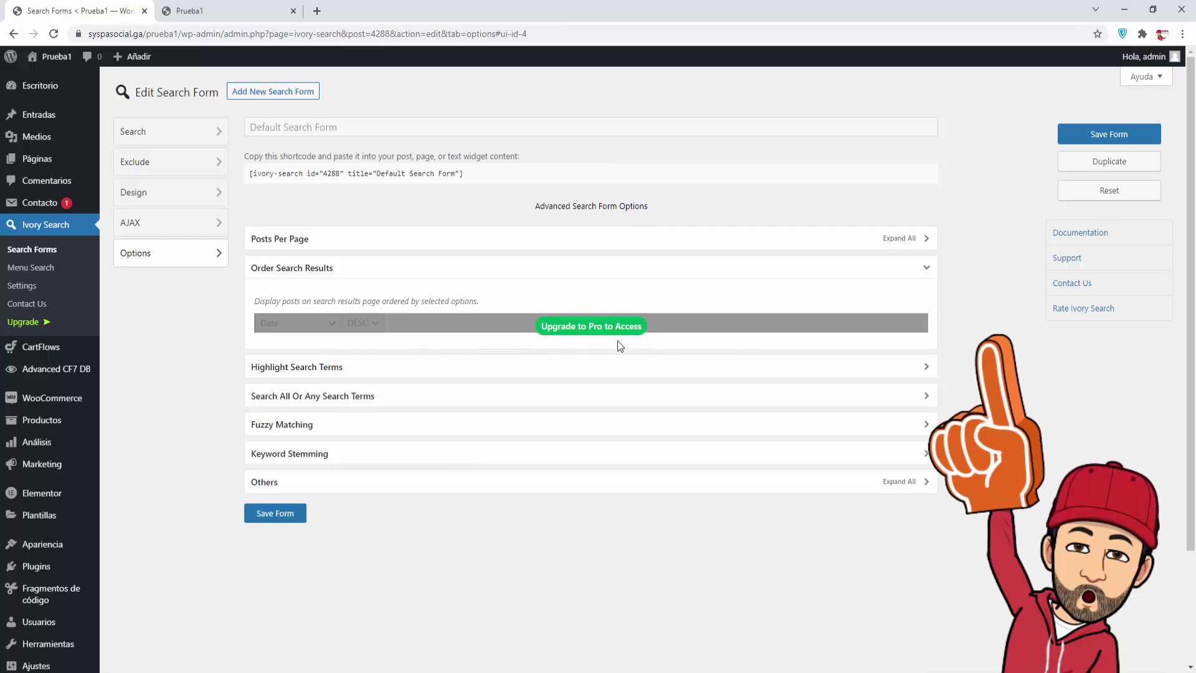
Enable highlighting of searched terms on the search results page, save the form, and reload the site's home page
{"action": "left_click", "coordinate": [334, 368]}
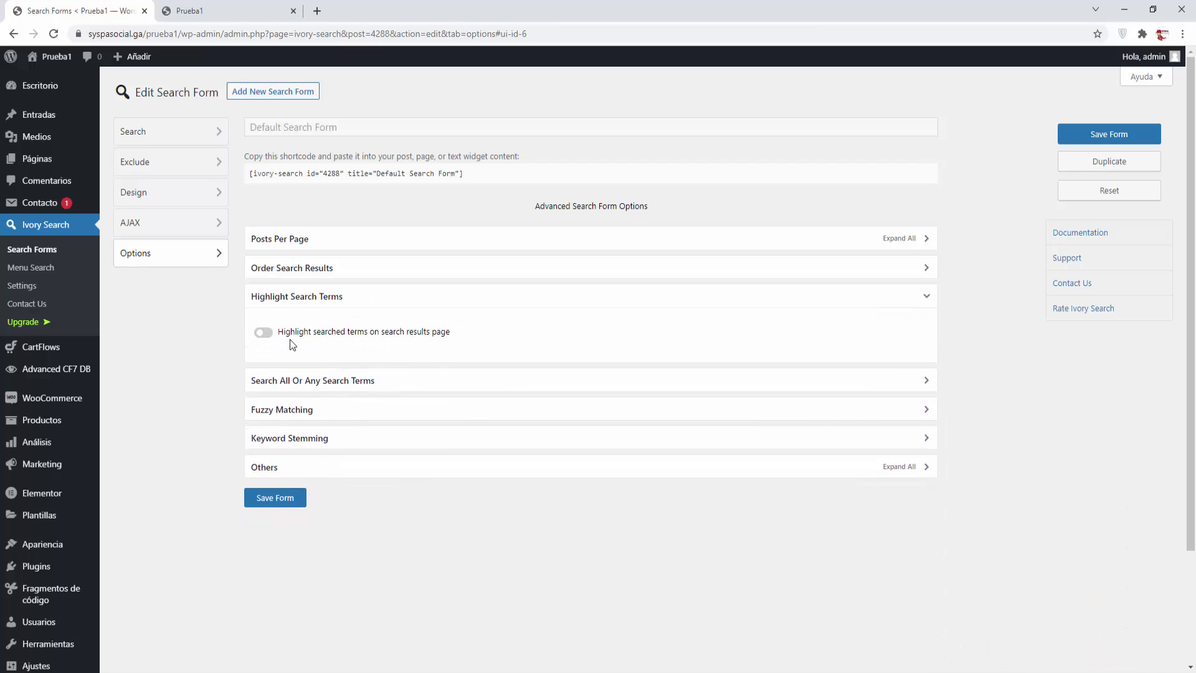
{"action": "left_click", "coordinate": [268, 334]}
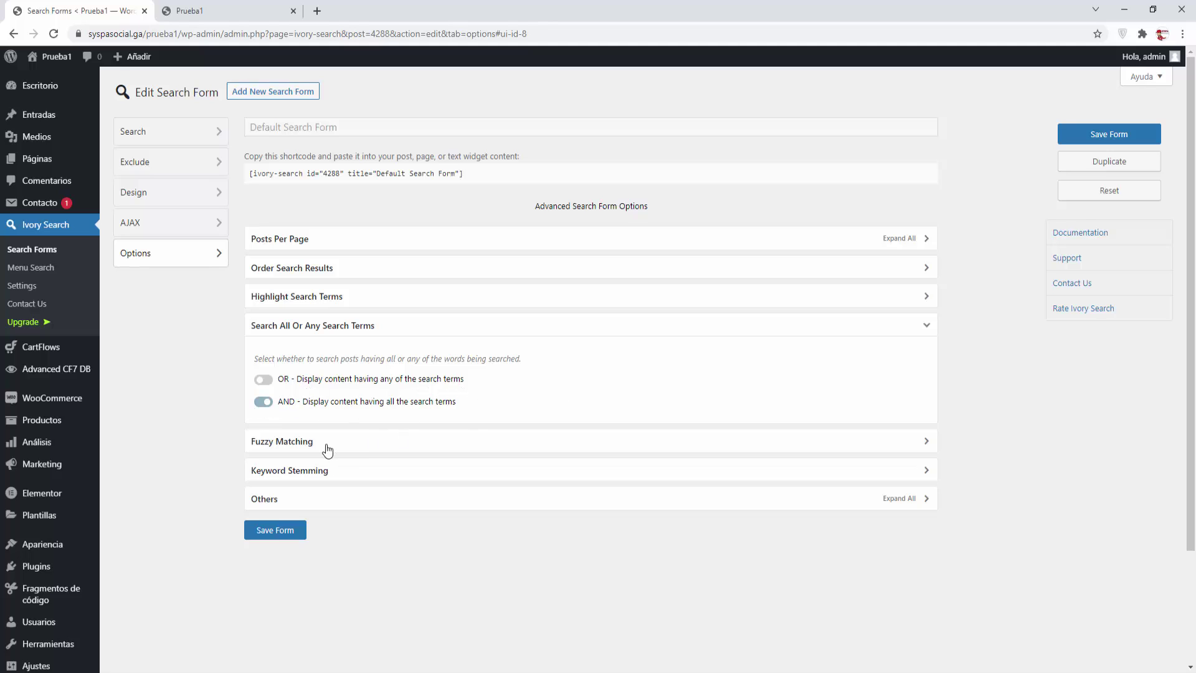
{"action": "left_click", "coordinate": [282, 500]}
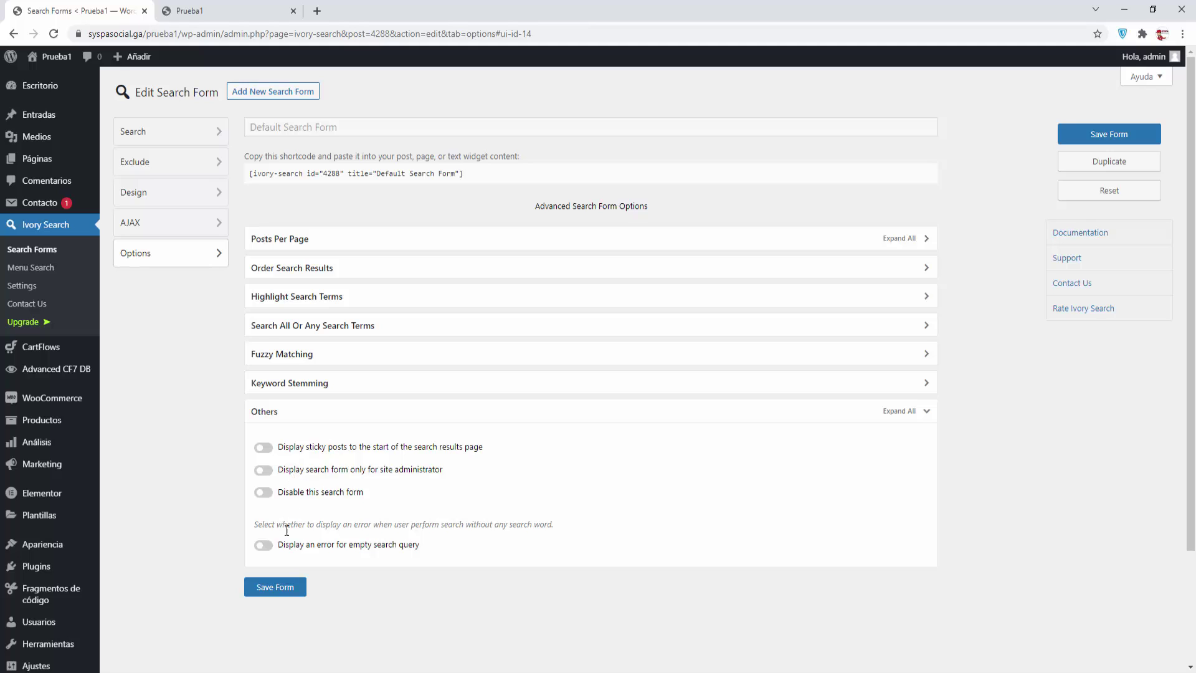
{"action": "left_click", "coordinate": [283, 586]}
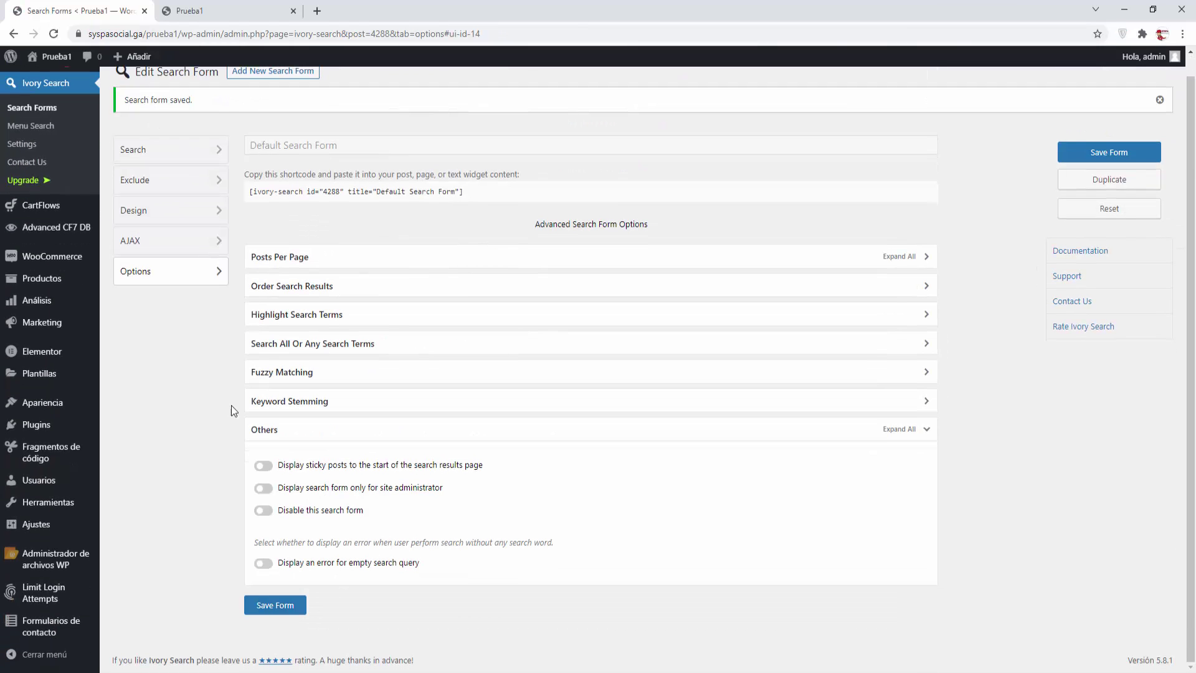
{"action": "left_click", "coordinate": [210, 12]}
{"action": "key", "text": "F5"}
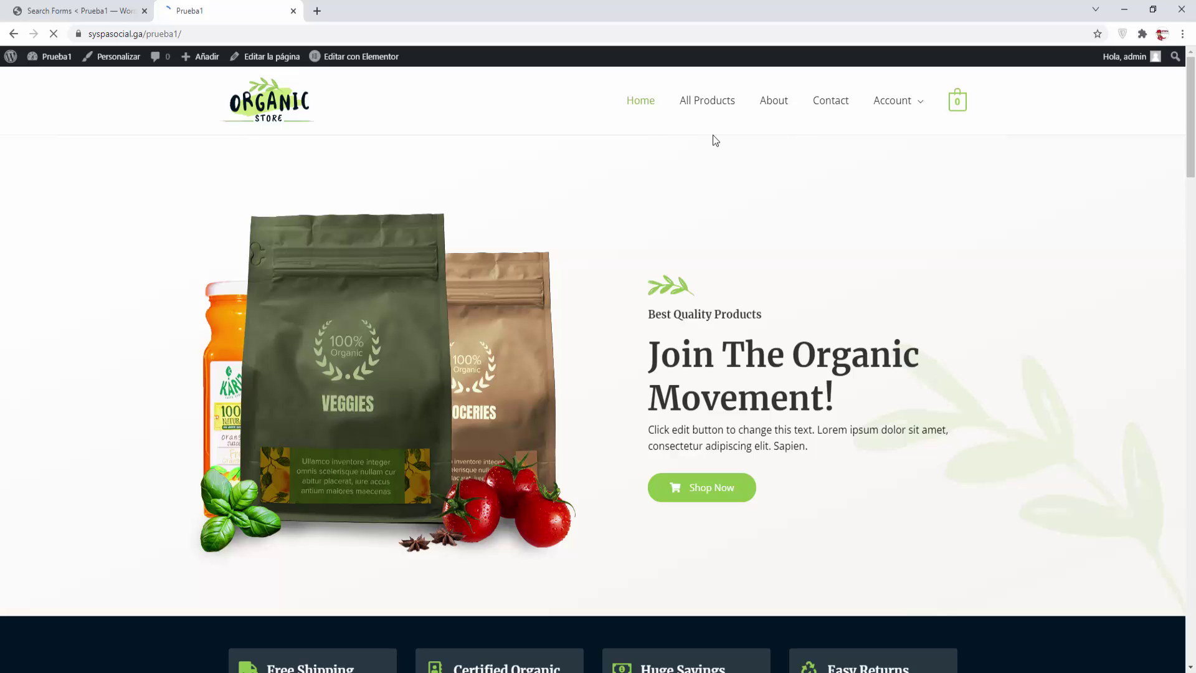
Display the search form in the "Menú principal" location through Ivory Search's Menu Search settings, save, and review the remaining menu options
{"action": "left_click", "coordinate": [113, 14]}
{"action": "mouse_move", "coordinate": [125, 341]}
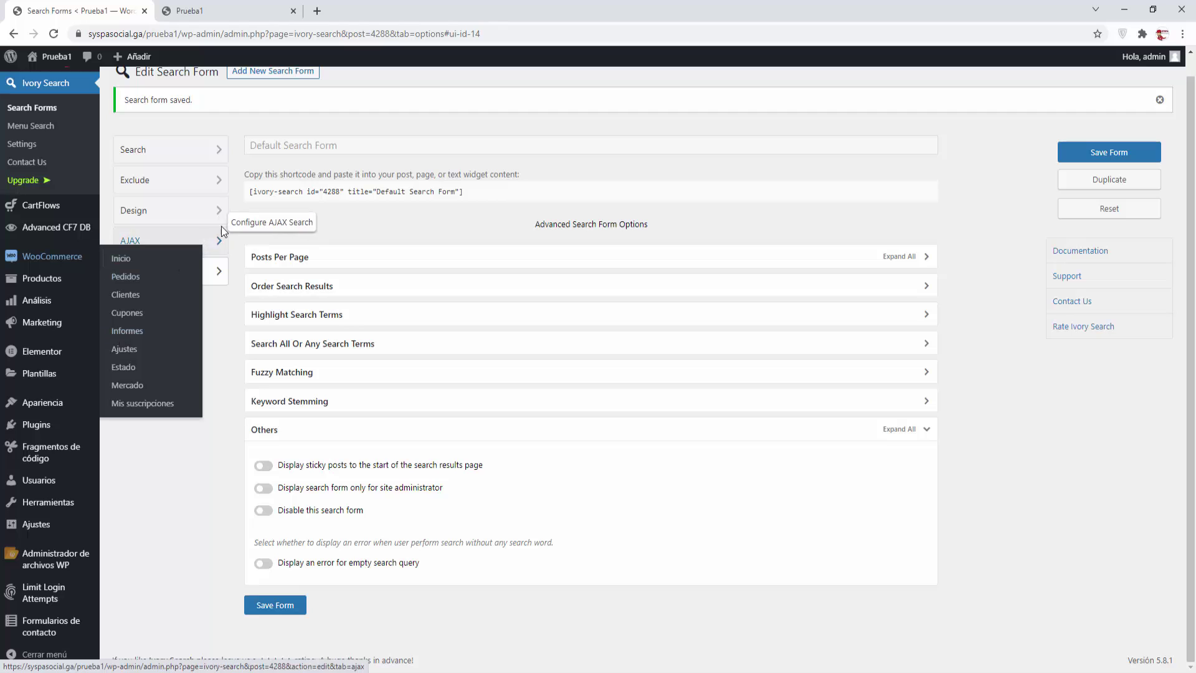
{"action": "left_click", "coordinate": [31, 127]}
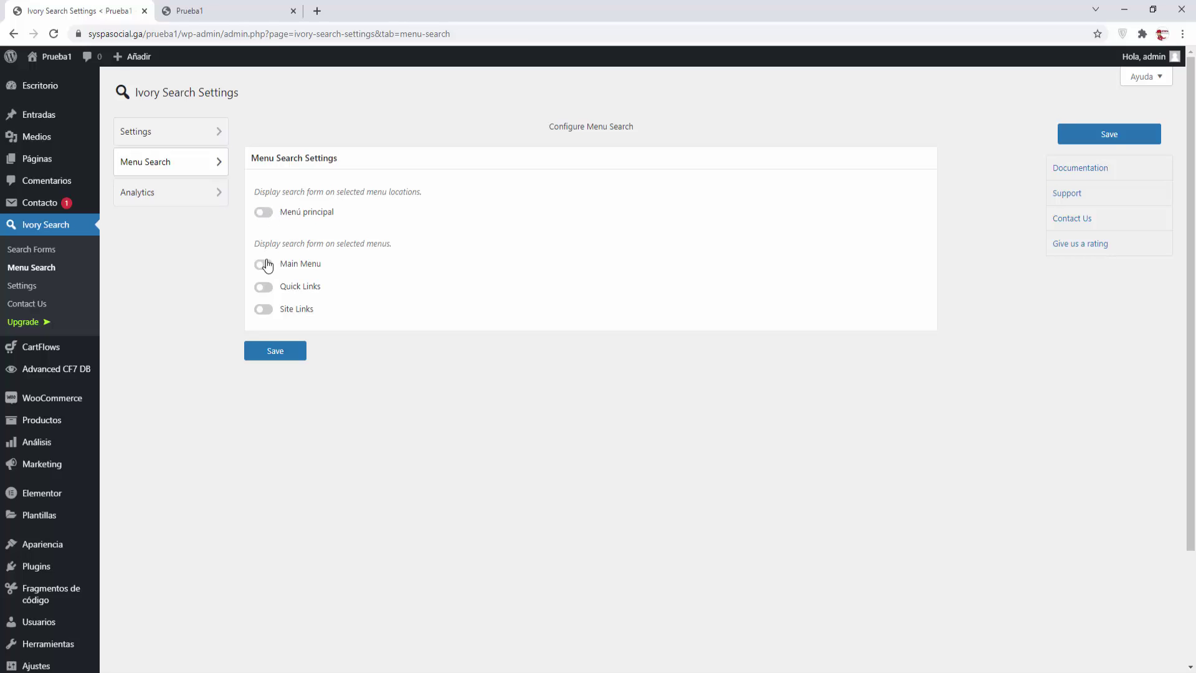
{"action": "left_click", "coordinate": [266, 212]}
{"action": "left_click", "coordinate": [283, 351]}
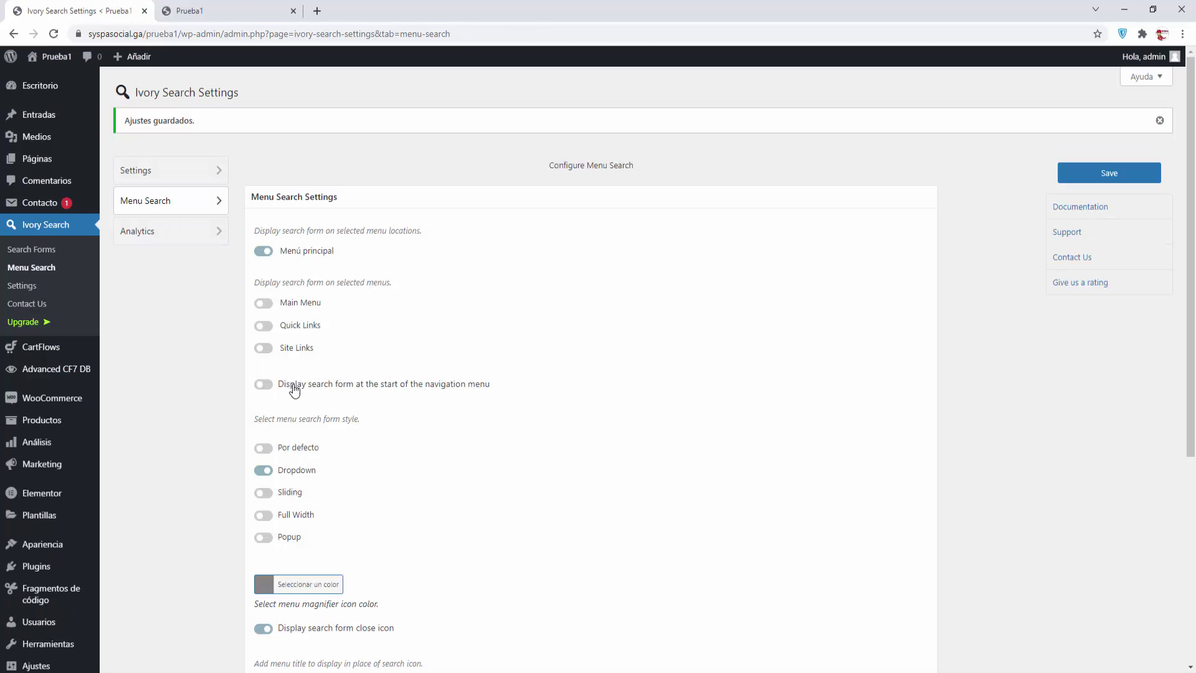
{"action": "scroll", "coordinate": [294, 389], "scroll_direction": "down", "scroll_amount": 1}
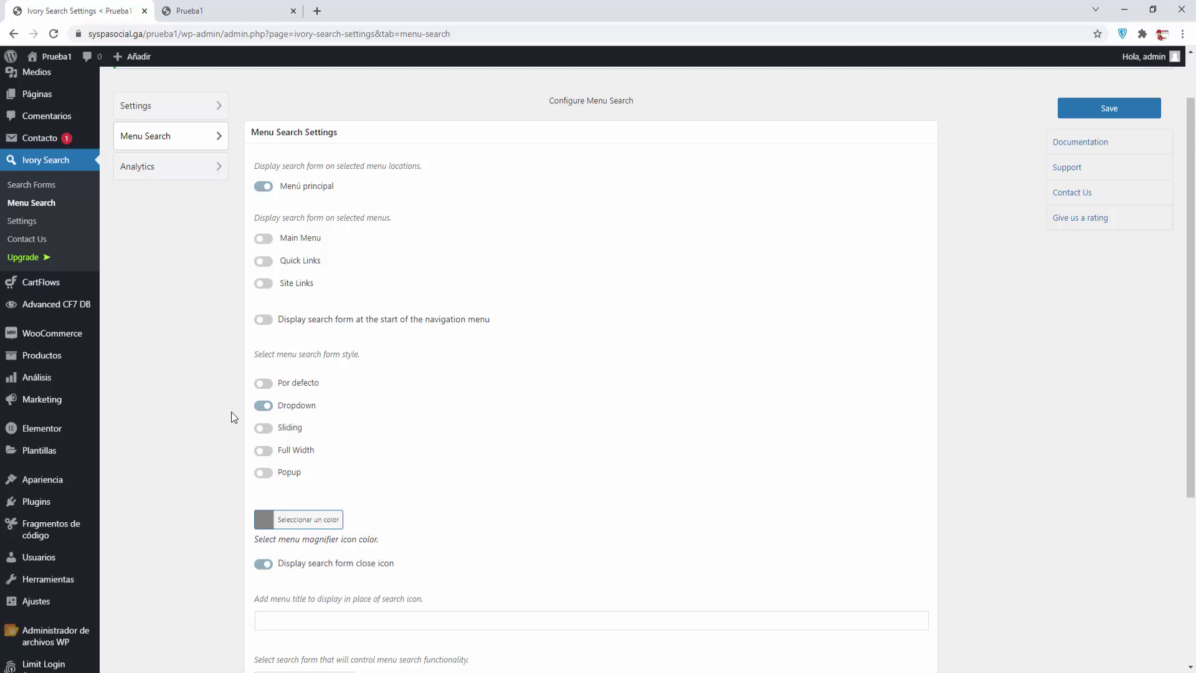
{"action": "scroll", "coordinate": [231, 413], "scroll_direction": "down", "scroll_amount": 3}
{"action": "scroll", "coordinate": [230, 413], "scroll_direction": "down", "scroll_amount": 3}
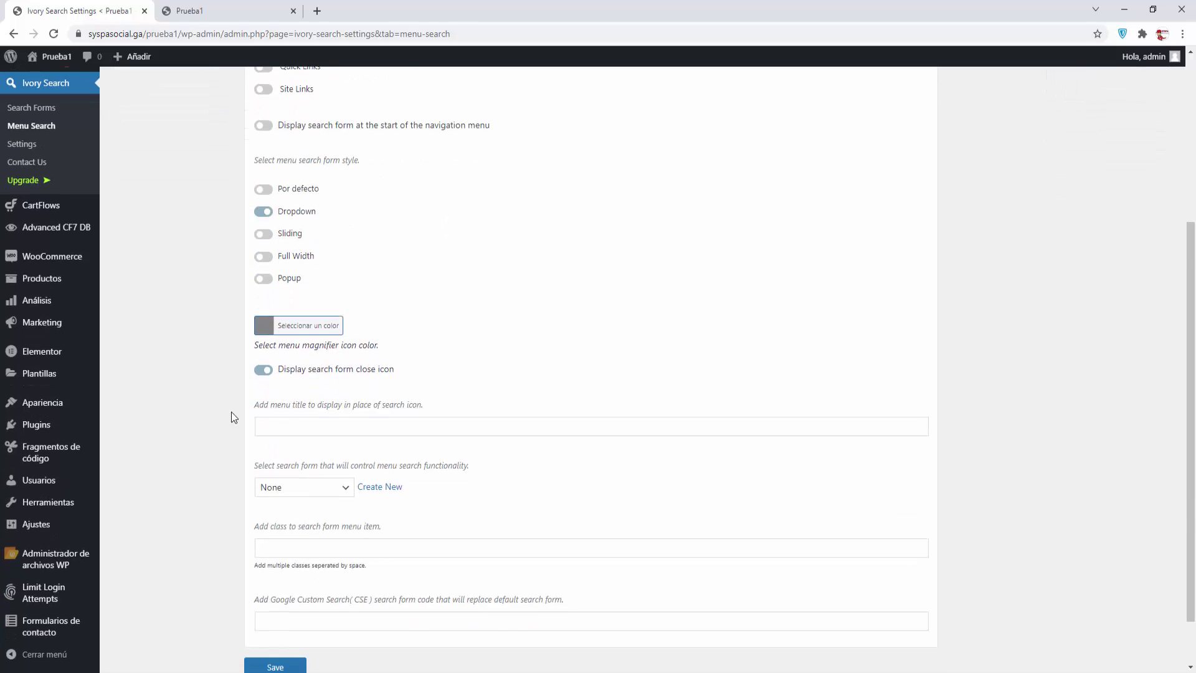
{"action": "key", "text": "Return"}
{"action": "scroll", "coordinate": [230, 413], "scroll_direction": "up", "scroll_amount": 1}
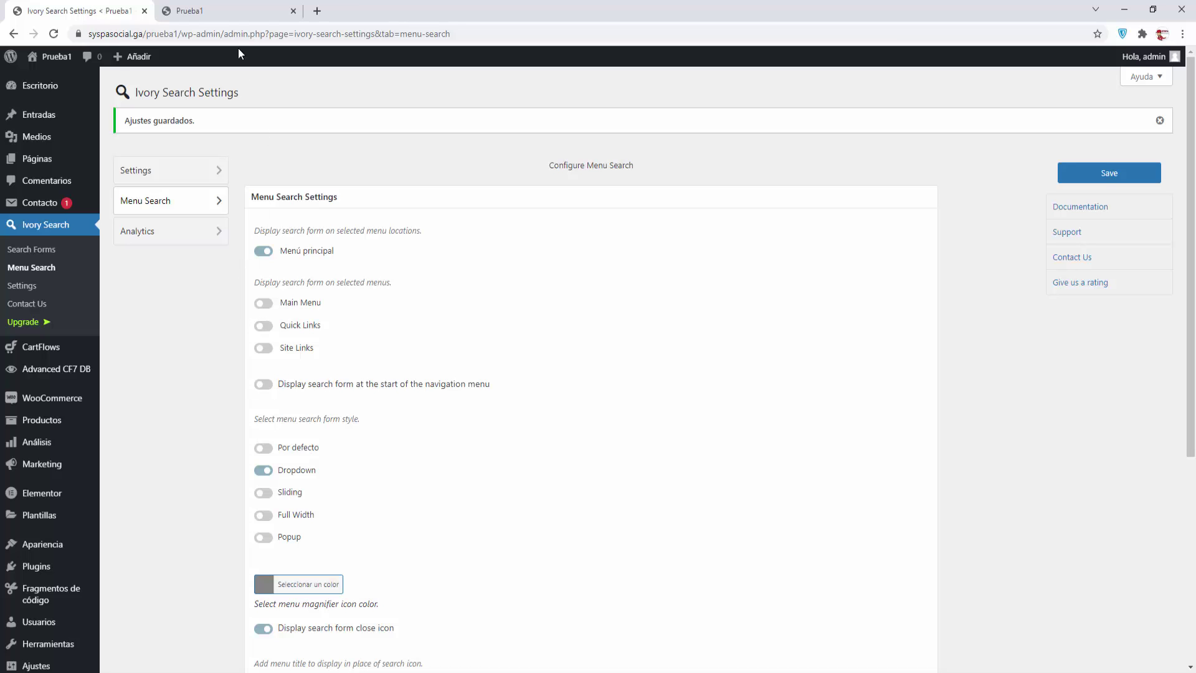
Reload the site's home page and test opening and closing the search box from the menu's magnifier icon
{"action": "left_click", "coordinate": [225, 12]}
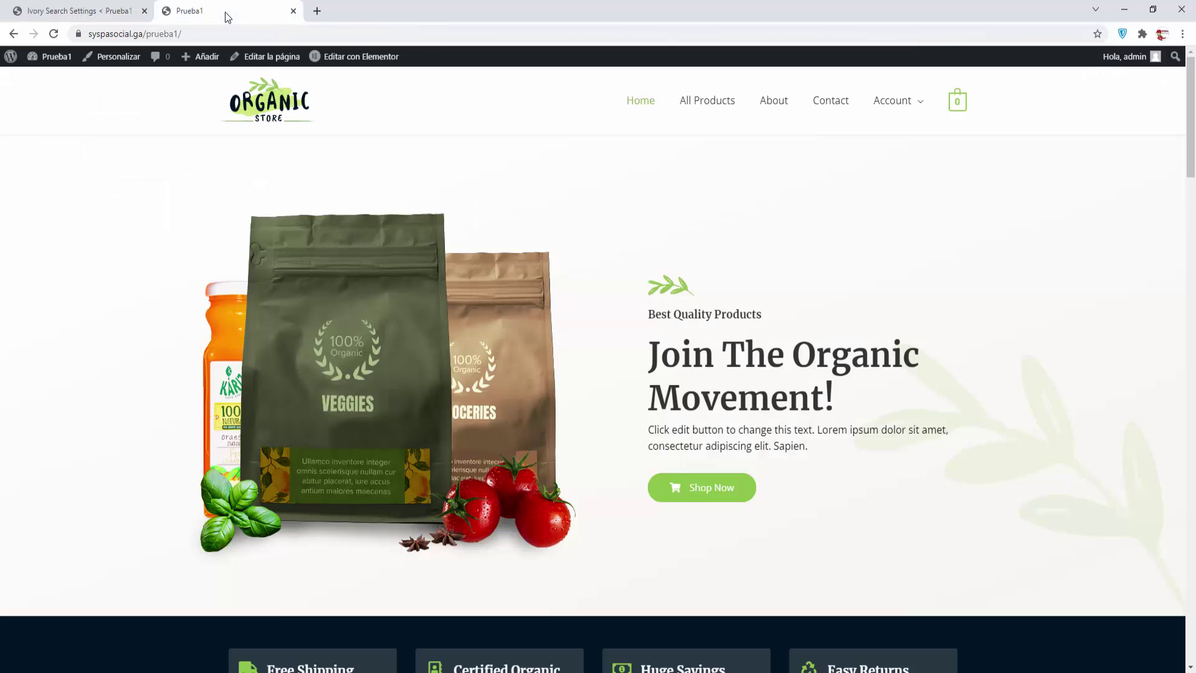
{"action": "left_click", "coordinate": [54, 34]}
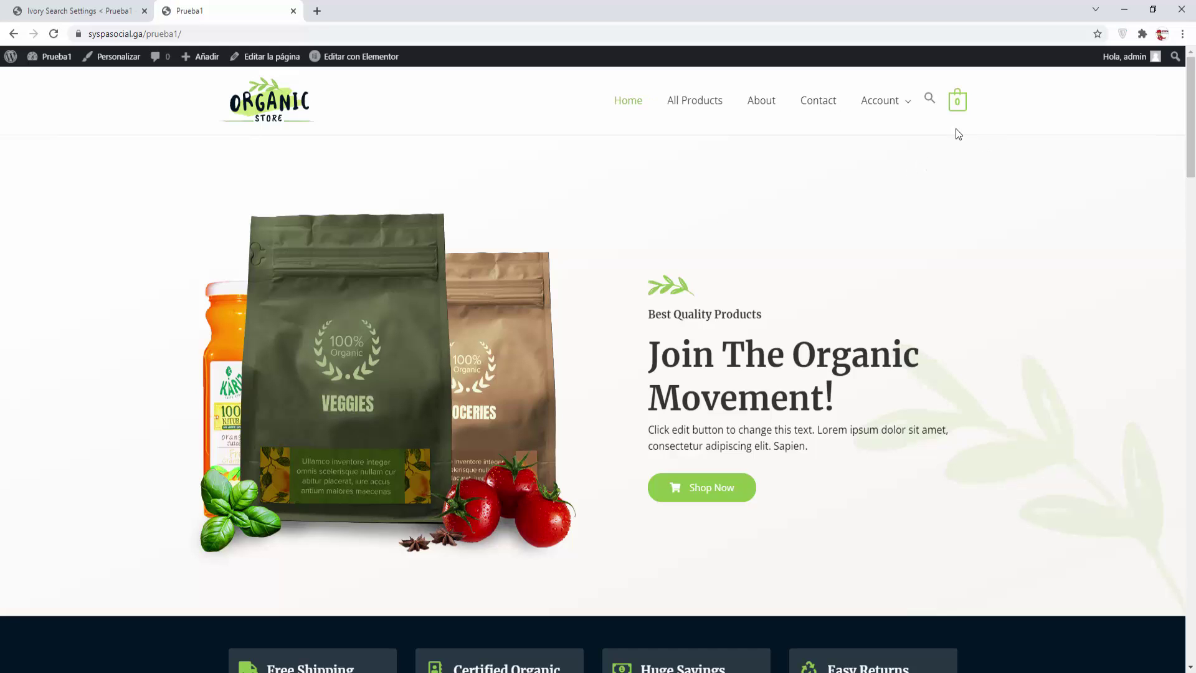
{"action": "left_click", "coordinate": [931, 100]}
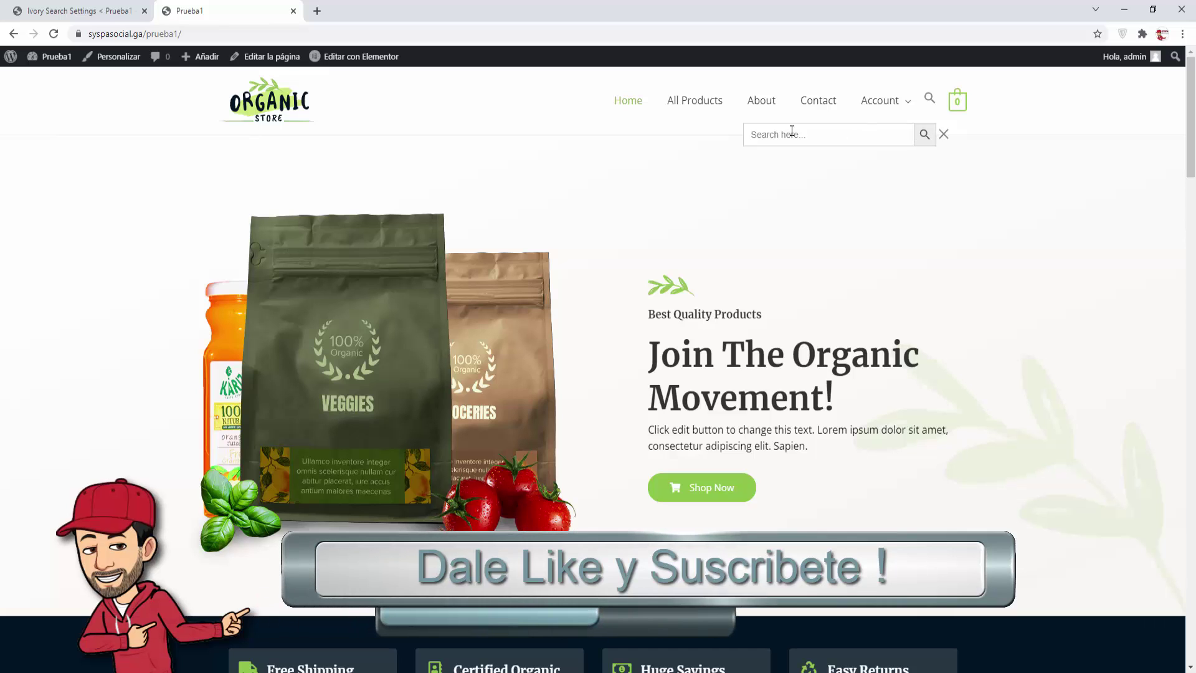
{"action": "left_click", "coordinate": [944, 133]}
{"action": "left_click", "coordinate": [930, 101]}
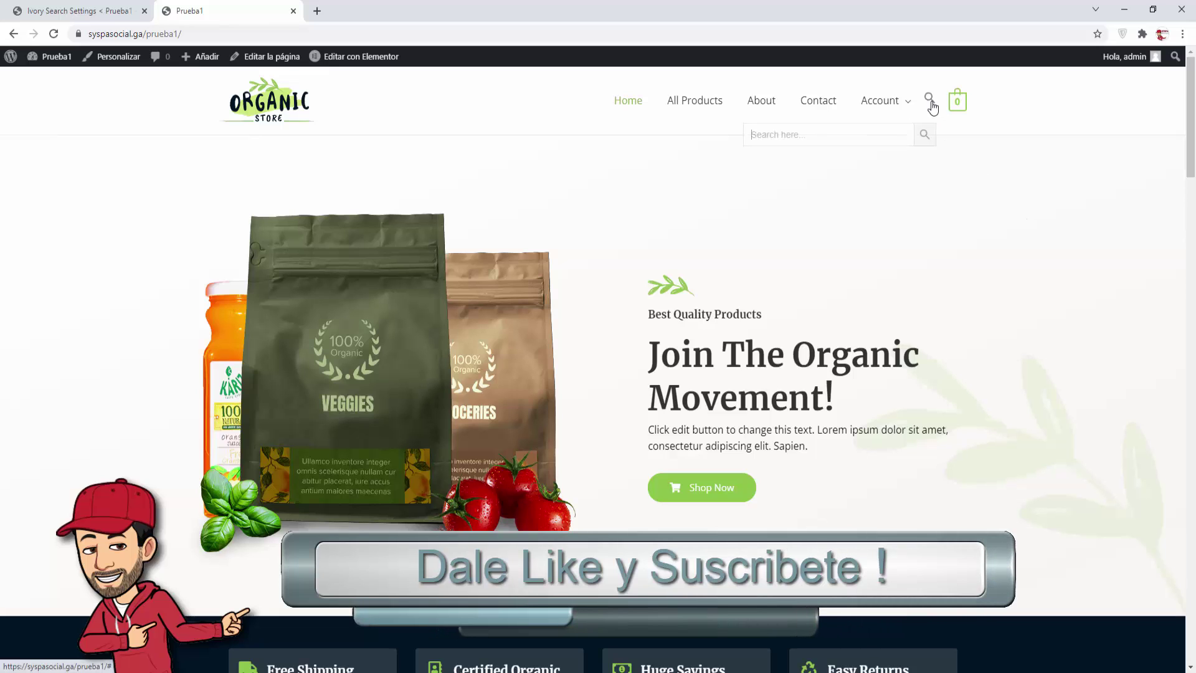
{"action": "left_click", "coordinate": [943, 136]}
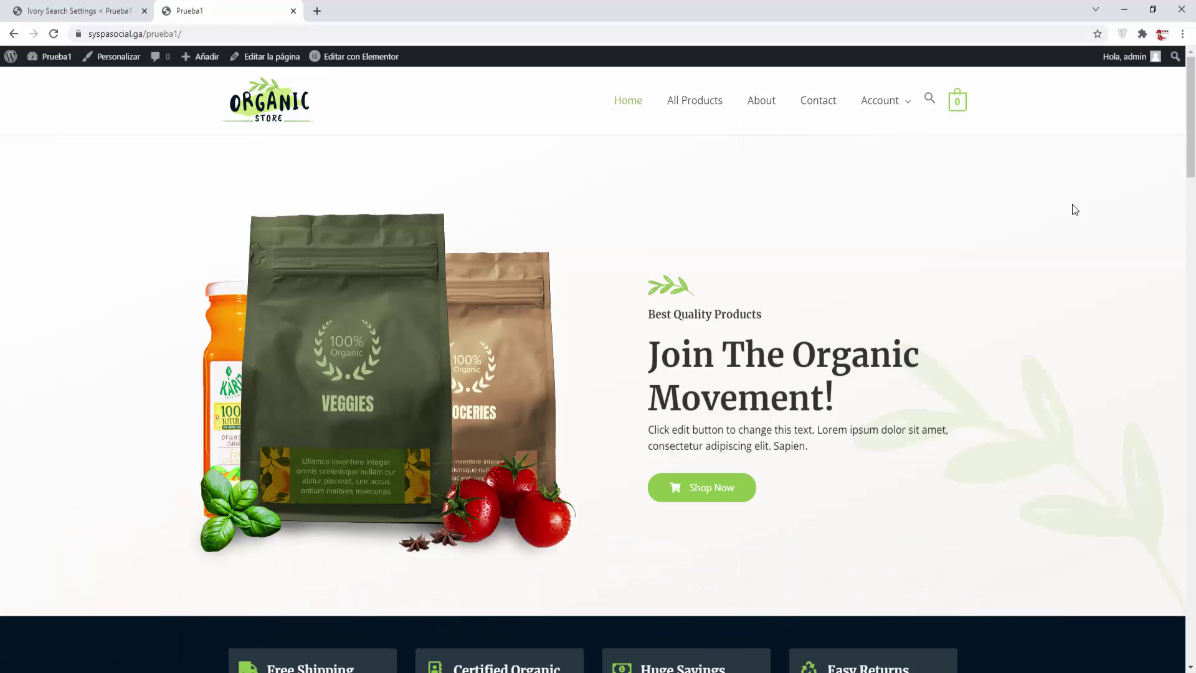
Check the dropdown search box by opening and closing it from the home page menu's magnifier icon
{"action": "left_click", "coordinate": [931, 99]}
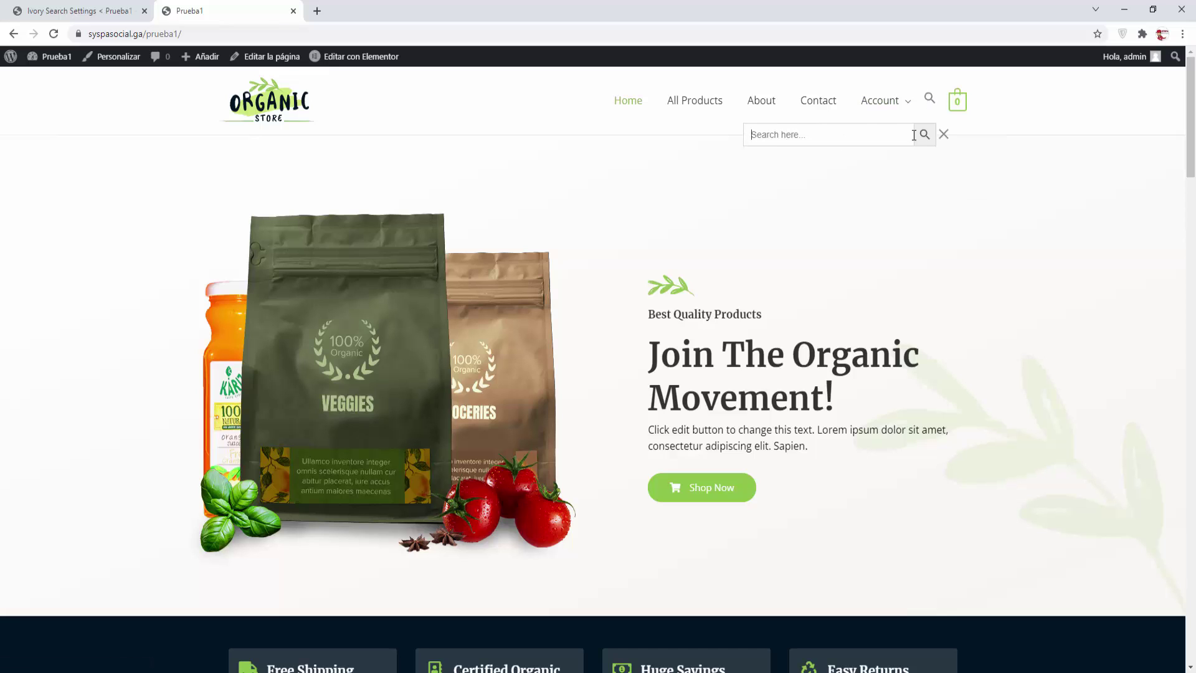
{"action": "left_click", "coordinate": [1040, 177]}
In Ivory Search's Menu Search settings, choose Default Search Form as the form that controls menu search functionality
{"action": "left_click", "coordinate": [111, 14]}
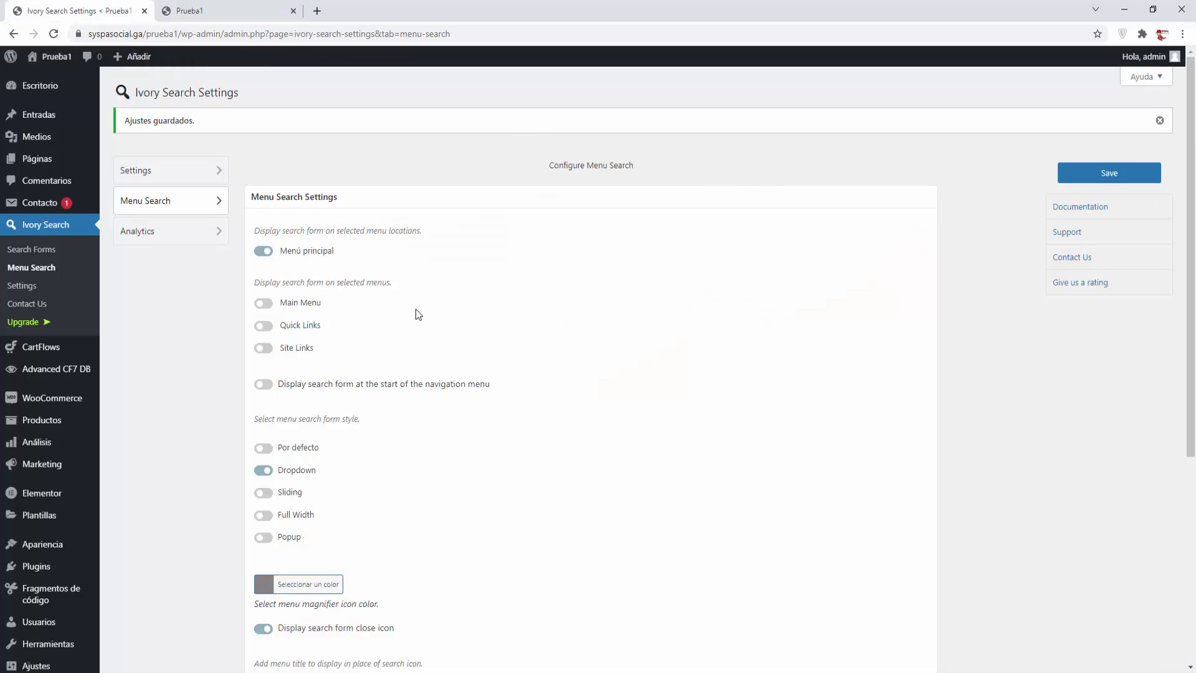
{"action": "scroll", "coordinate": [418, 314], "scroll_direction": "down", "scroll_amount": 3}
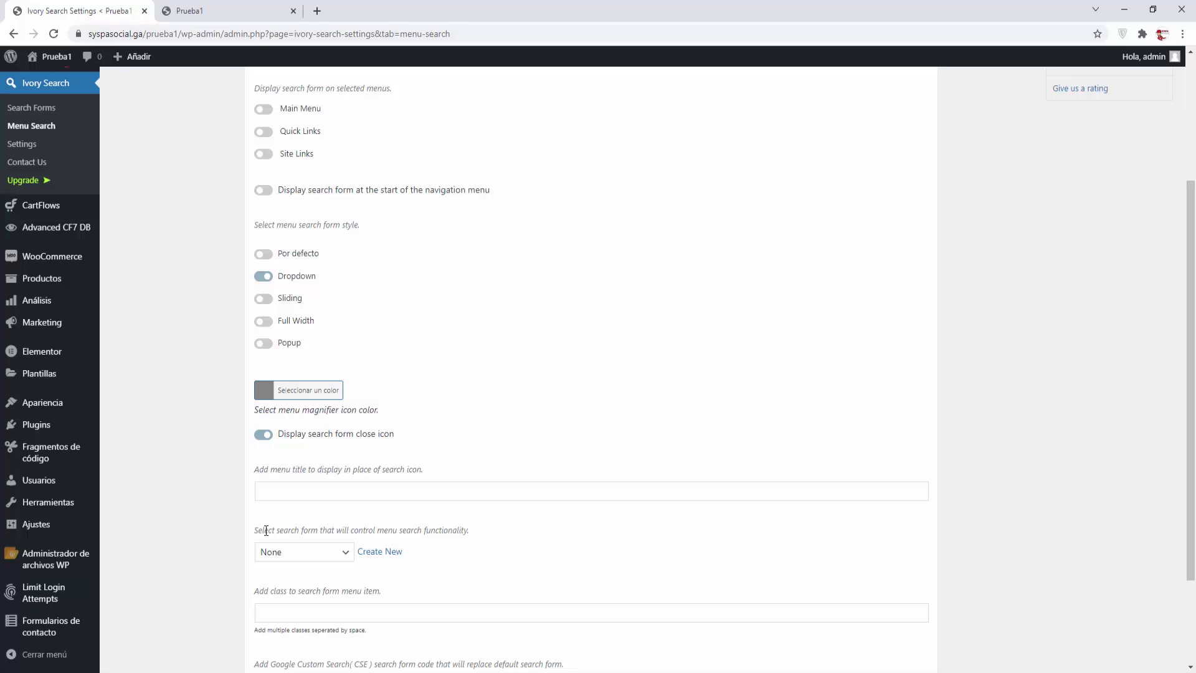
{"action": "left_click_drag", "start_coordinate": [256, 532], "coordinate": [492, 534]}
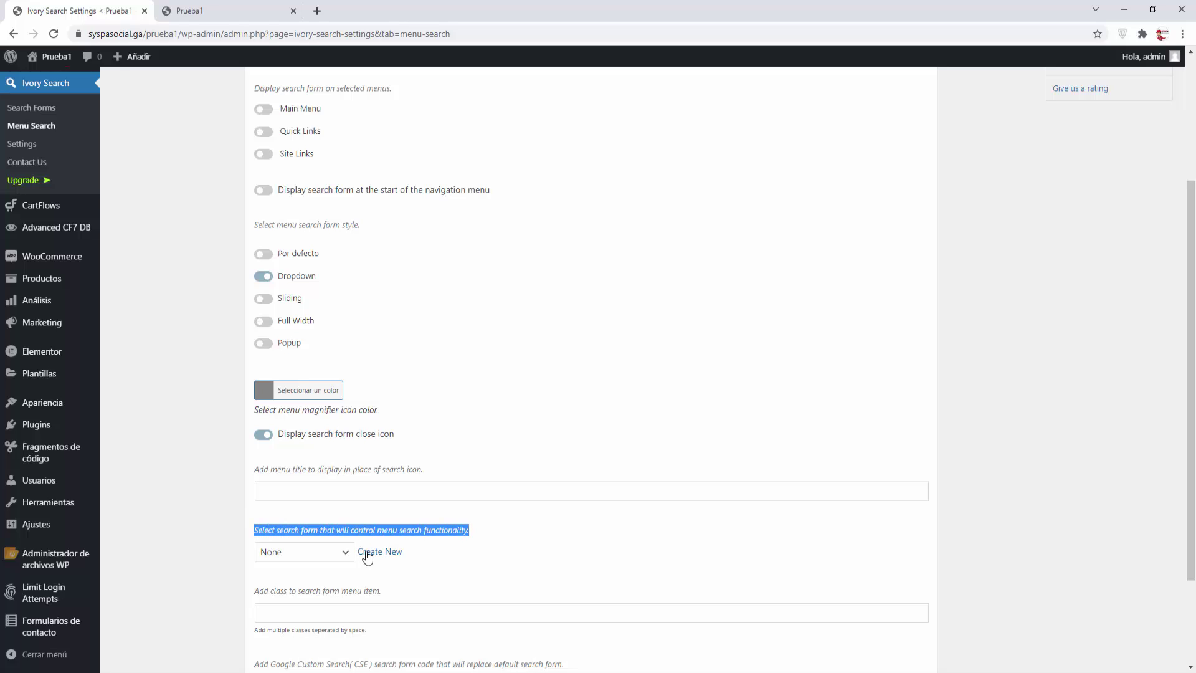
{"action": "left_click", "coordinate": [346, 552]}
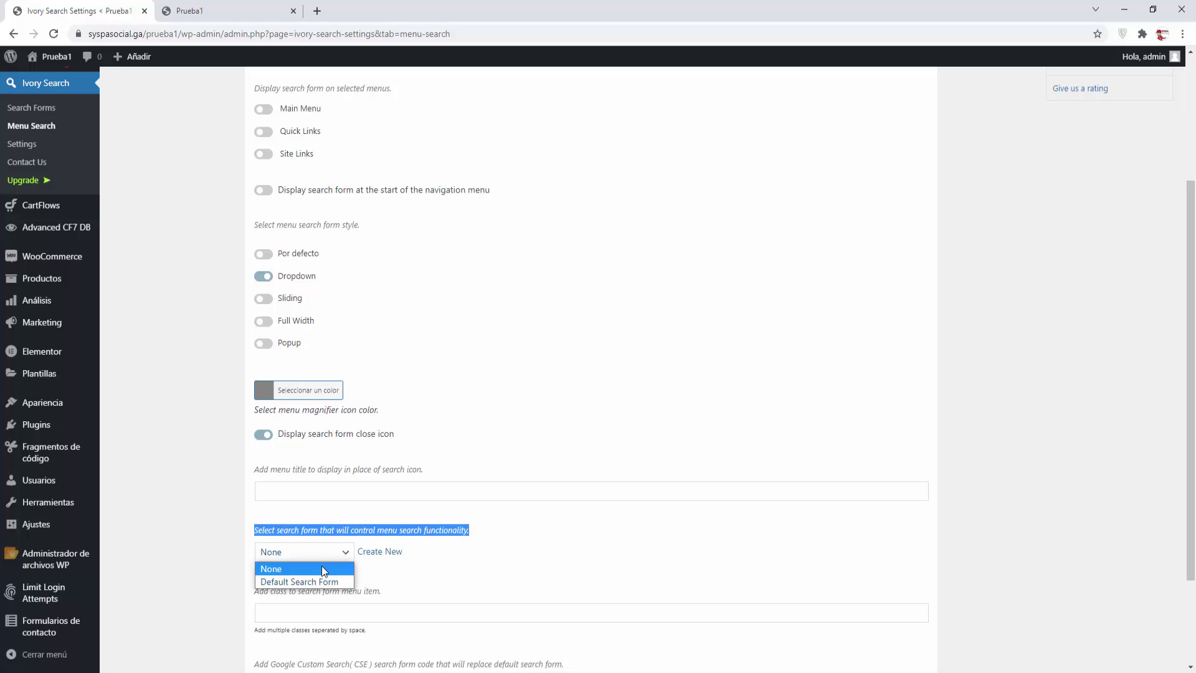
{"action": "left_click", "coordinate": [286, 582]}
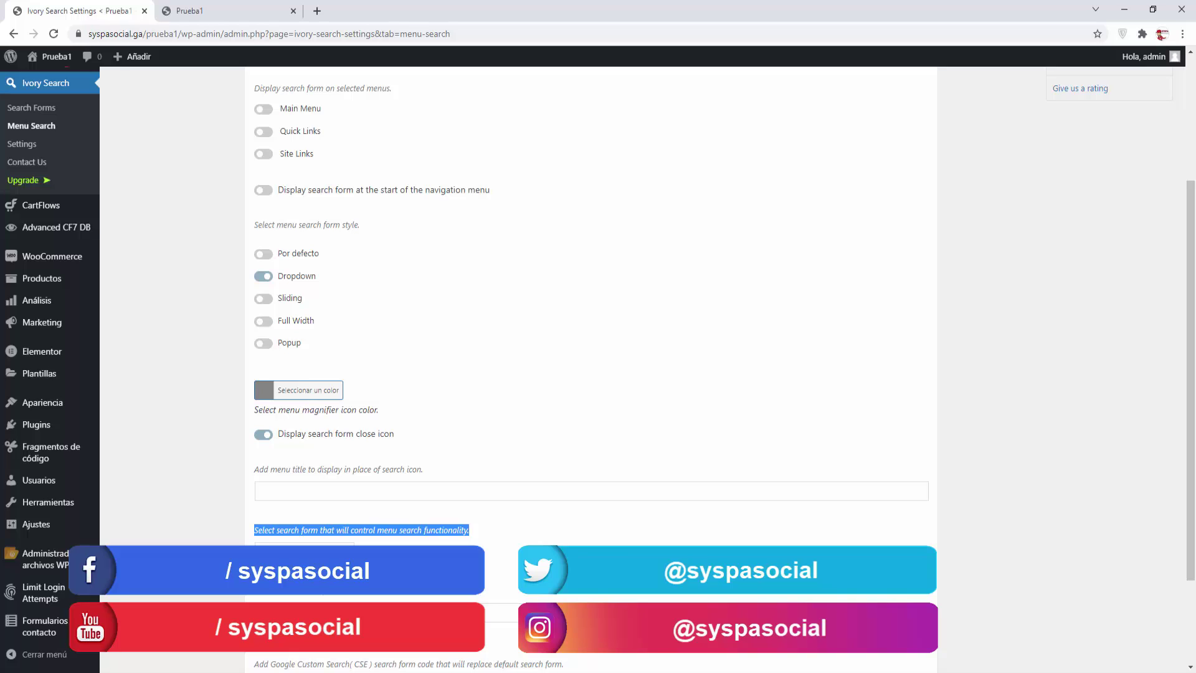
Set the menu search form style to "Por defecto" and save the settings
{"action": "scroll", "coordinate": [299, 558], "scroll_direction": "up", "scroll_amount": 3}
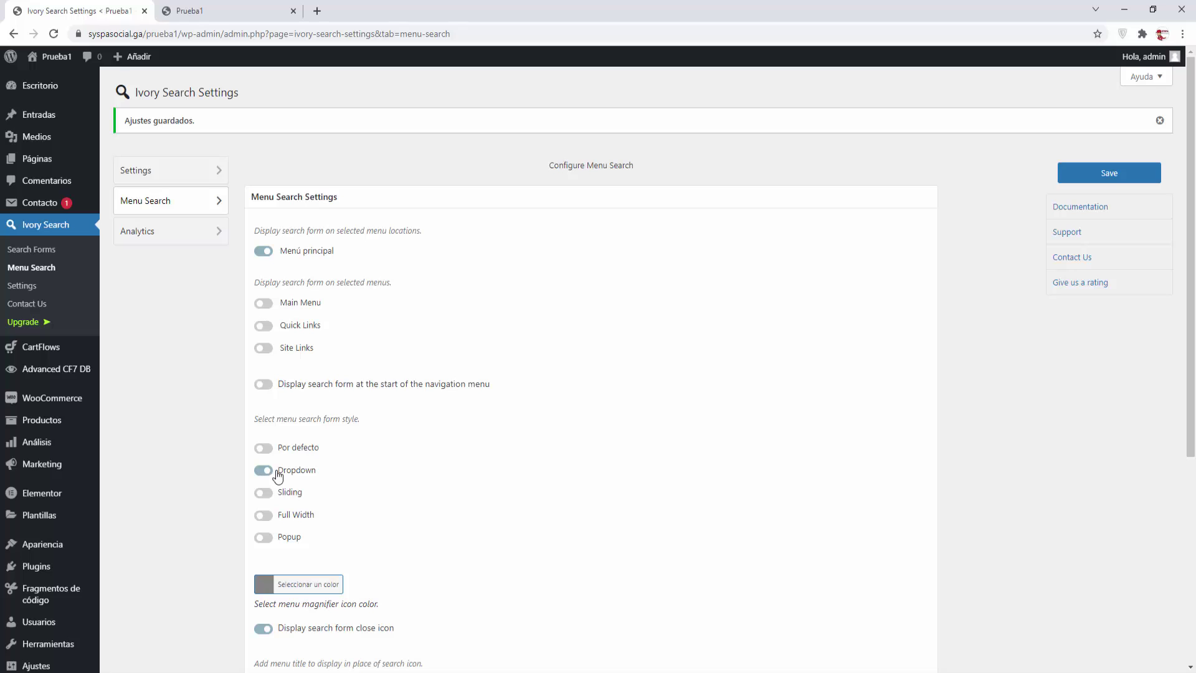
{"action": "double_click", "coordinate": [268, 448]}
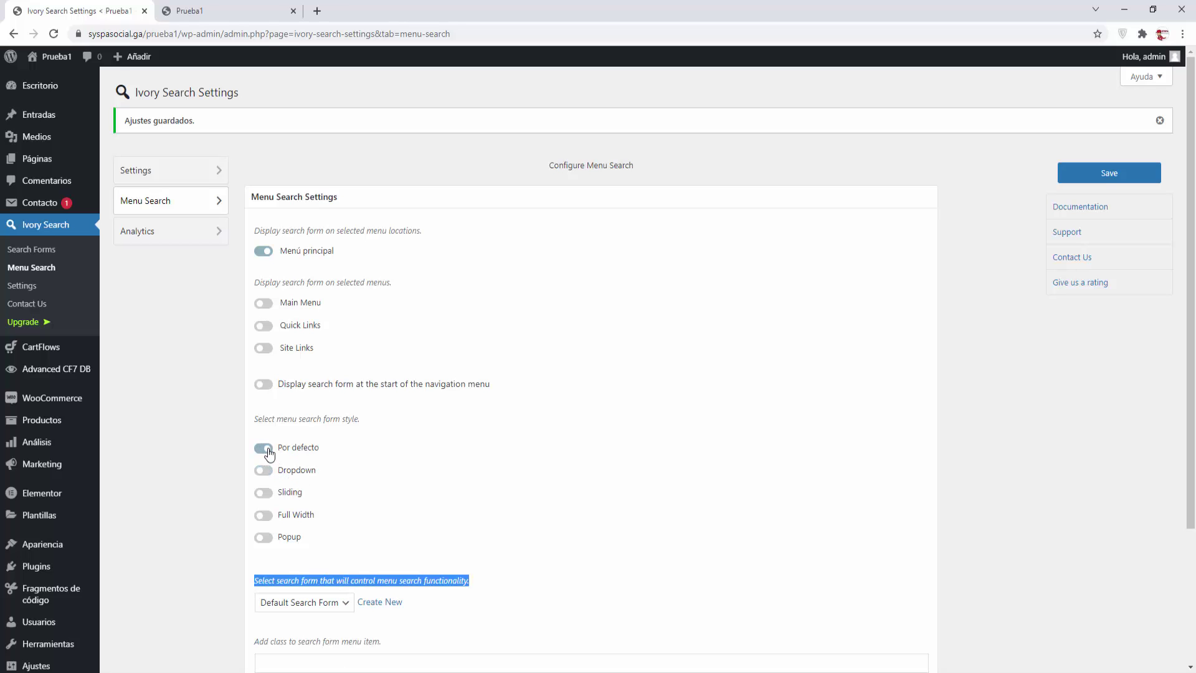
{"action": "left_click", "coordinate": [1111, 178]}
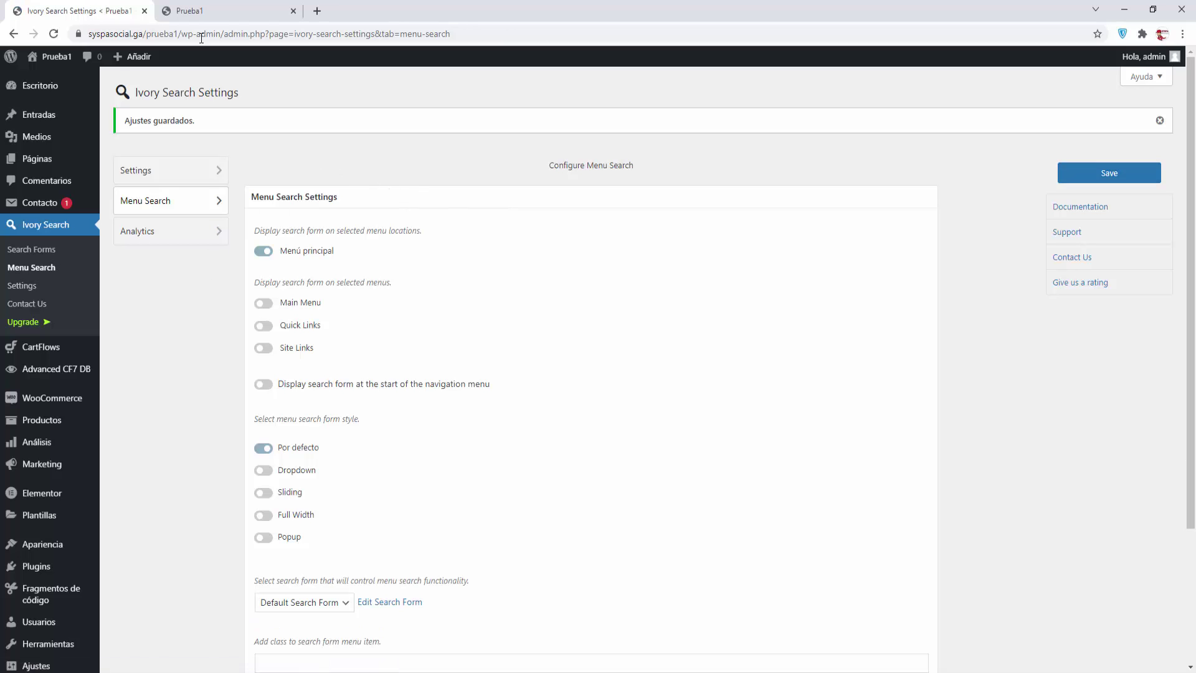
Reload the site's home page and search for "fresh" from the menu's search box
{"action": "left_click", "coordinate": [198, 11]}
{"action": "left_click", "coordinate": [53, 35]}
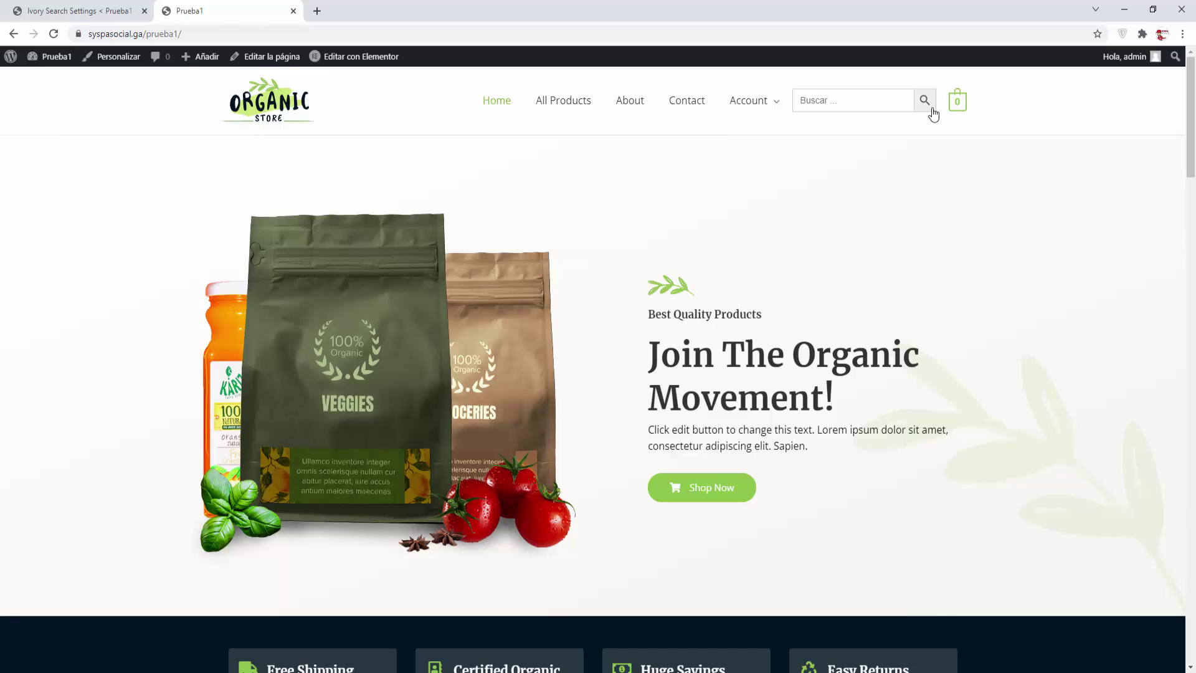
{"action": "type", "text": "fresh"}
{"action": "left_click", "coordinate": [926, 101]}
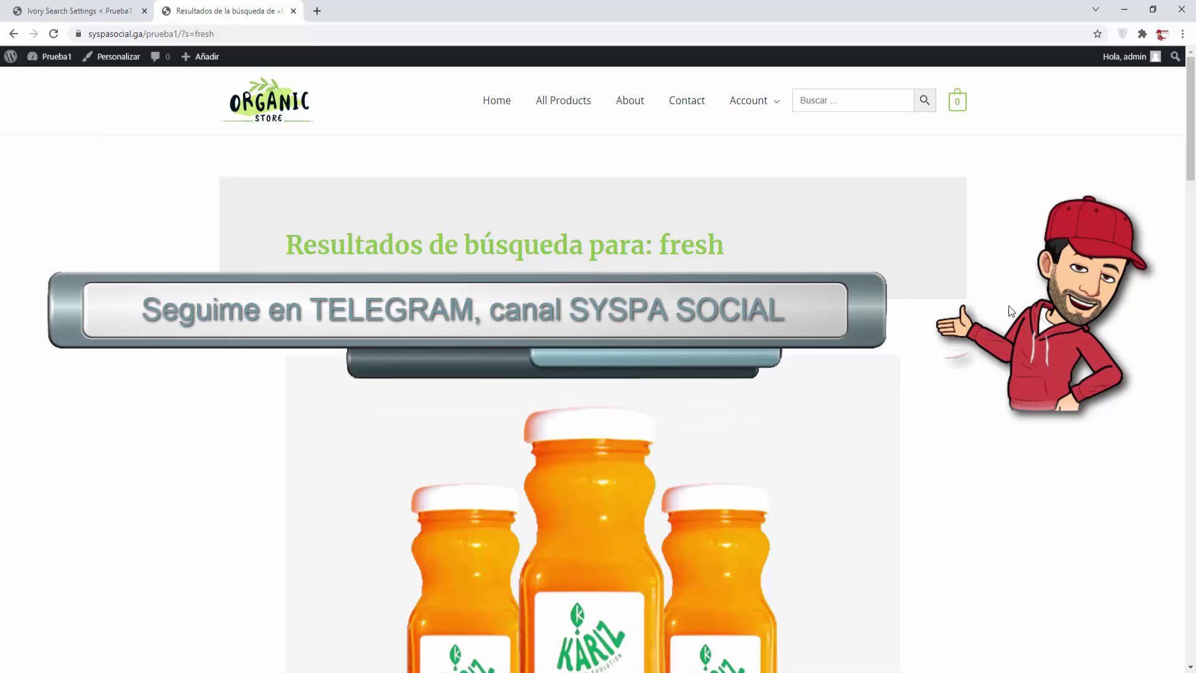
Examine the search results down to the footer for highlighted terms, and return to the site's home page
{"action": "scroll", "coordinate": [1023, 304], "scroll_direction": "down", "scroll_amount": 4}
{"action": "scroll", "coordinate": [1025, 293], "scroll_direction": "down", "scroll_amount": 8}
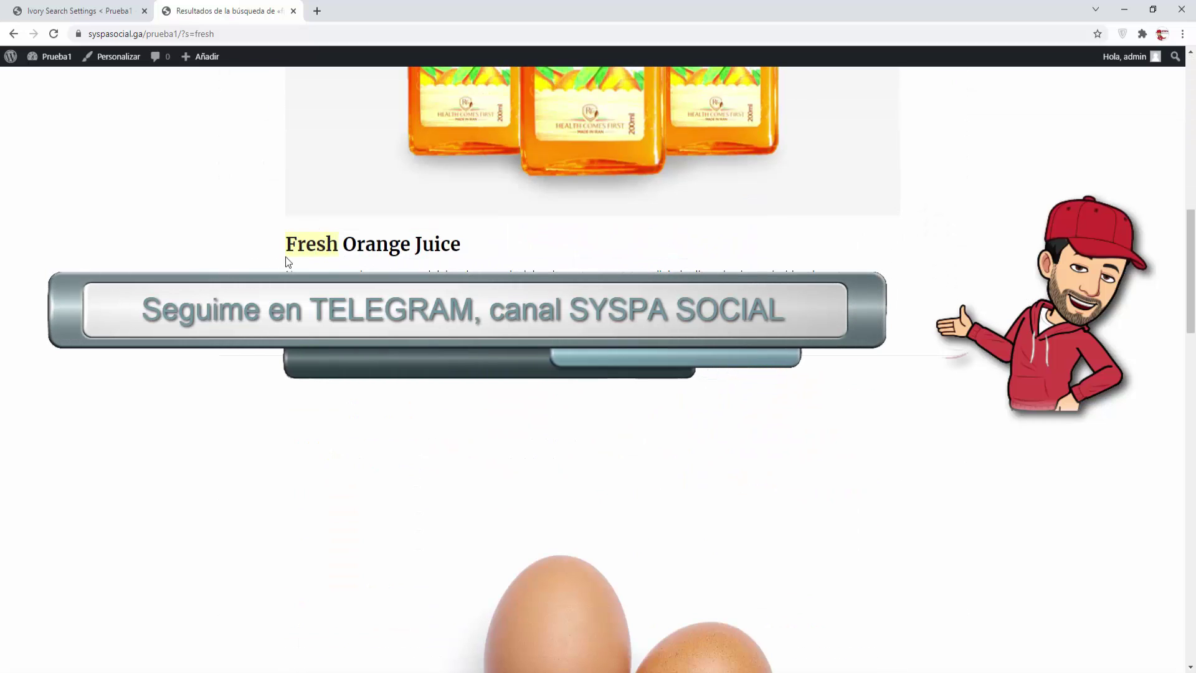
{"action": "scroll", "coordinate": [281, 243], "scroll_direction": "down", "scroll_amount": 10}
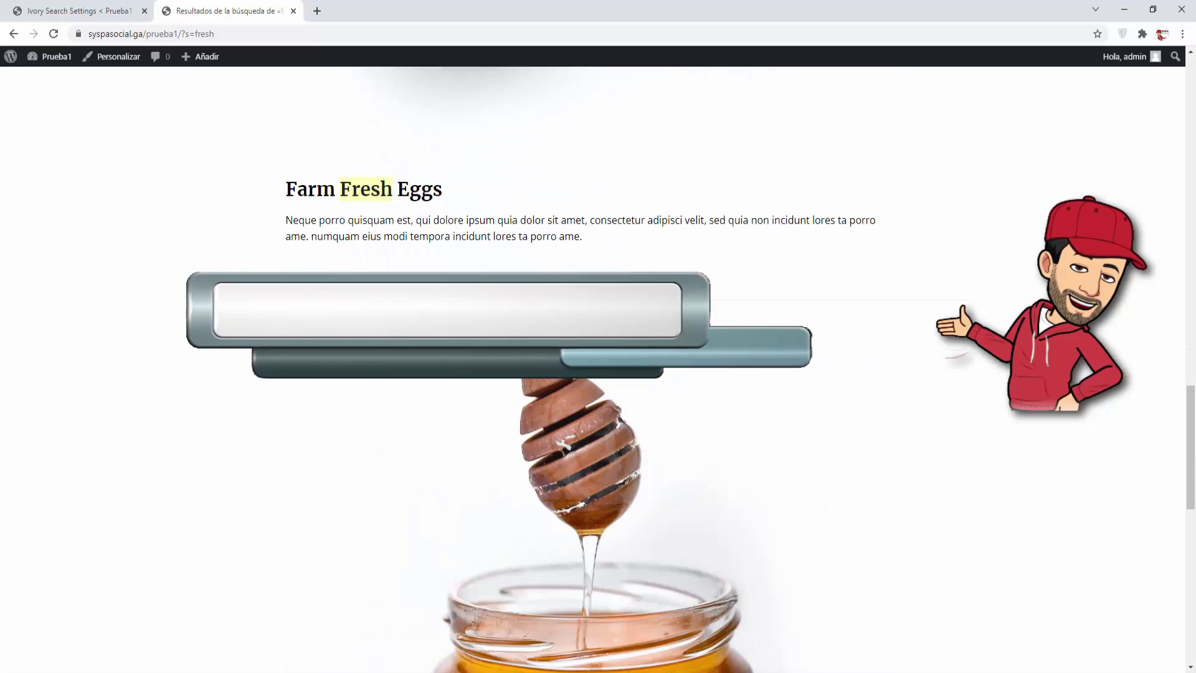
{"action": "scroll", "coordinate": [385, 172], "scroll_direction": "down", "scroll_amount": 10}
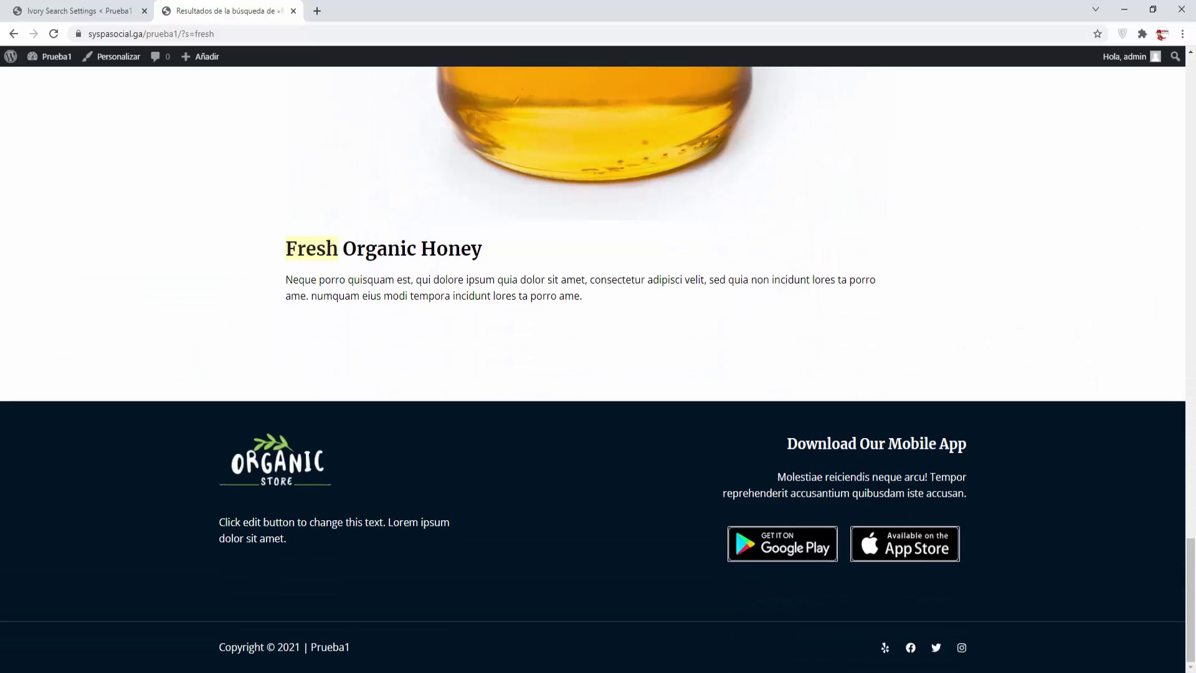
{"action": "scroll", "coordinate": [1080, 506], "scroll_direction": "up", "scroll_amount": 20}
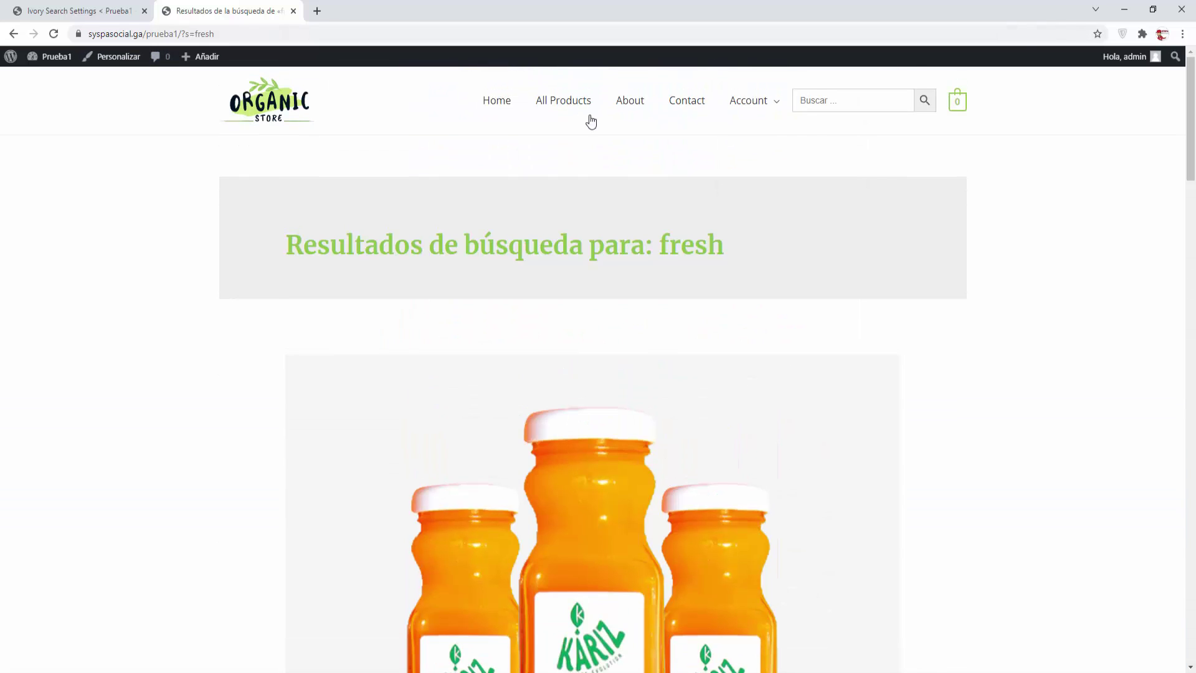
{"action": "left_click", "coordinate": [490, 106]}
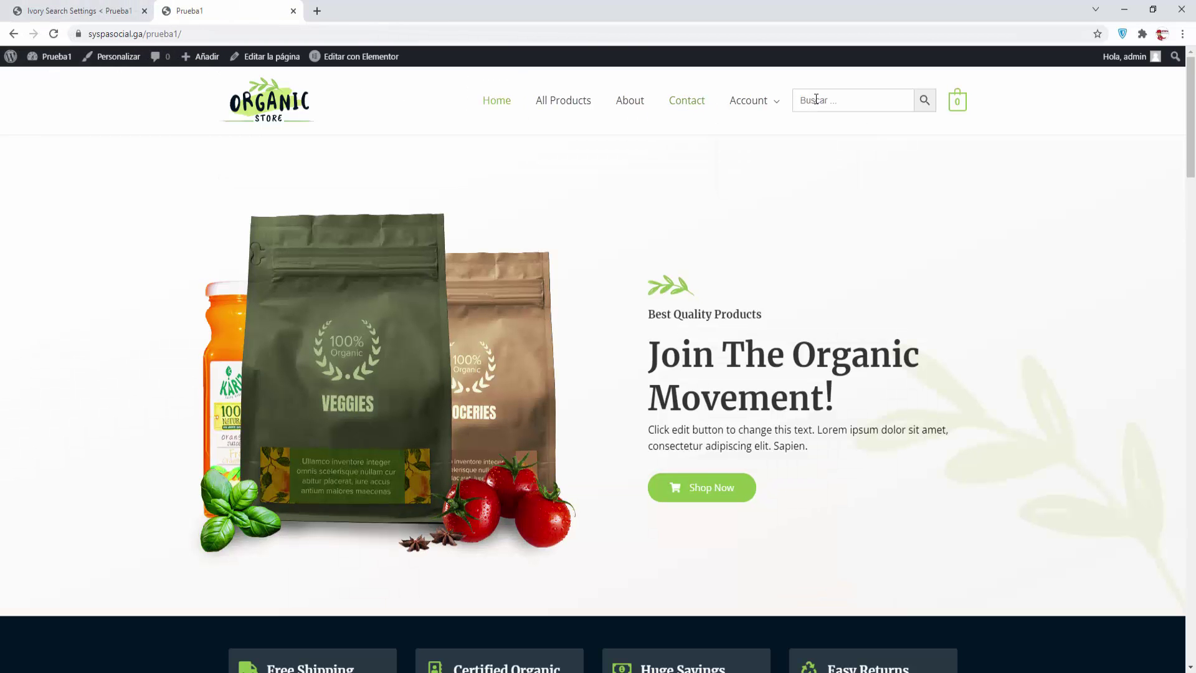
Change the menu search form style to Full Width in the Menu Search settings and save
{"action": "left_click", "coordinate": [88, 12]}
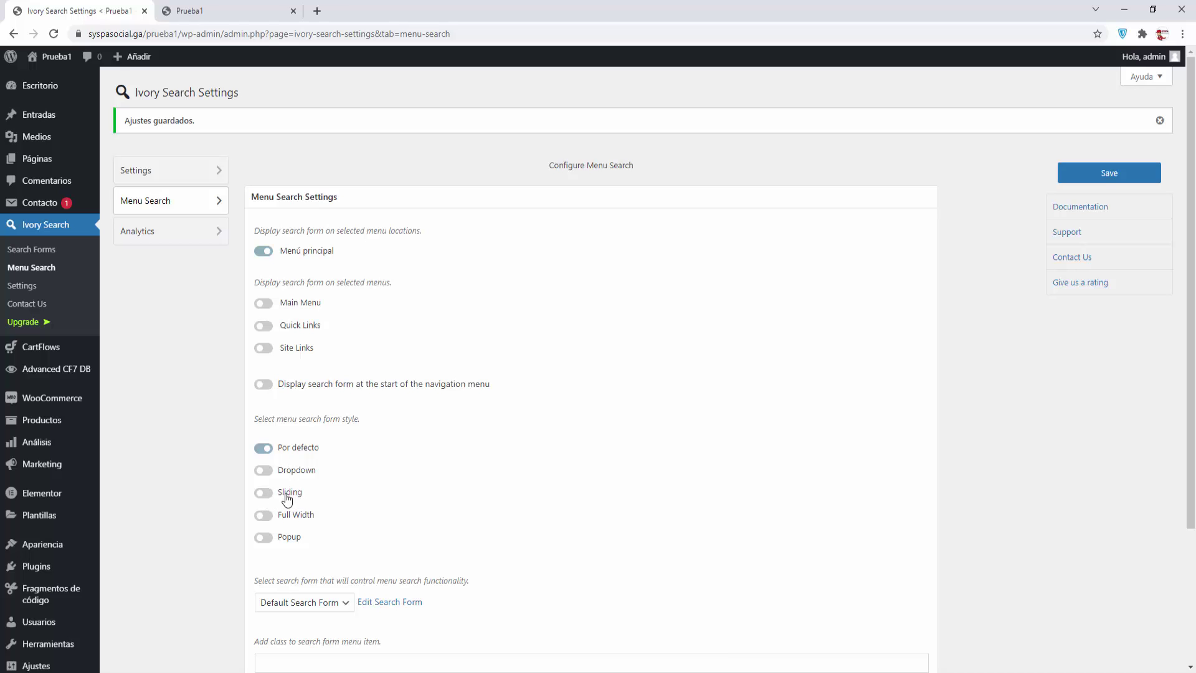
{"action": "left_click", "coordinate": [265, 517]}
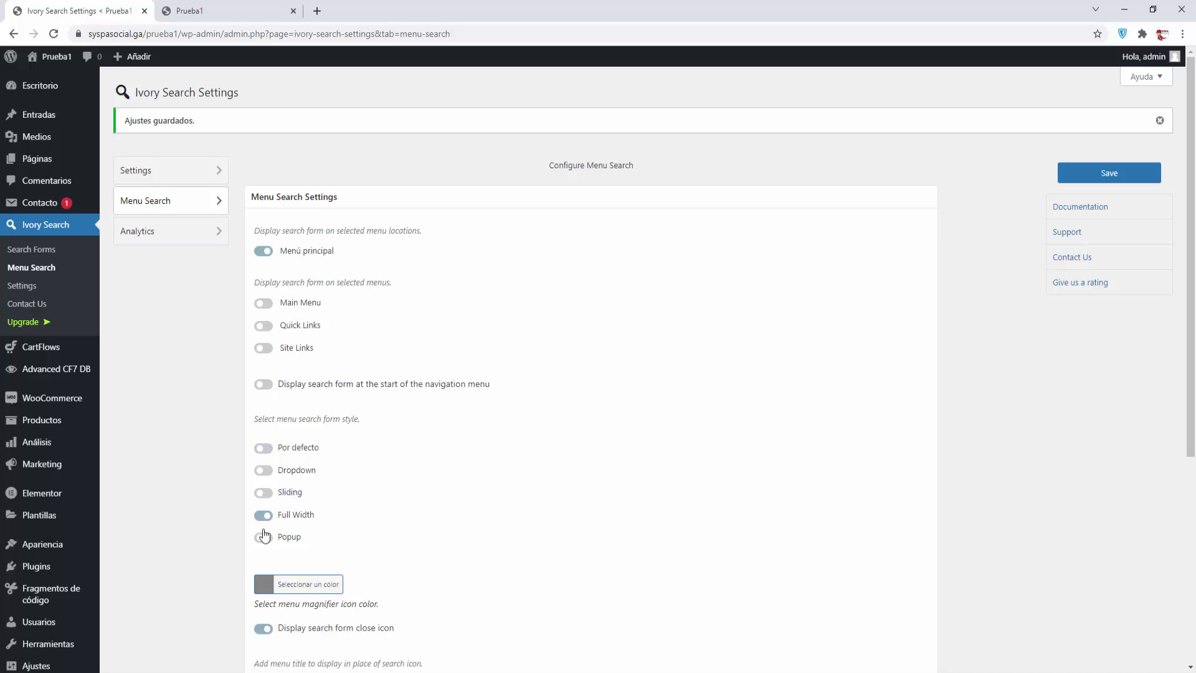
{"action": "left_click", "coordinate": [1086, 174]}
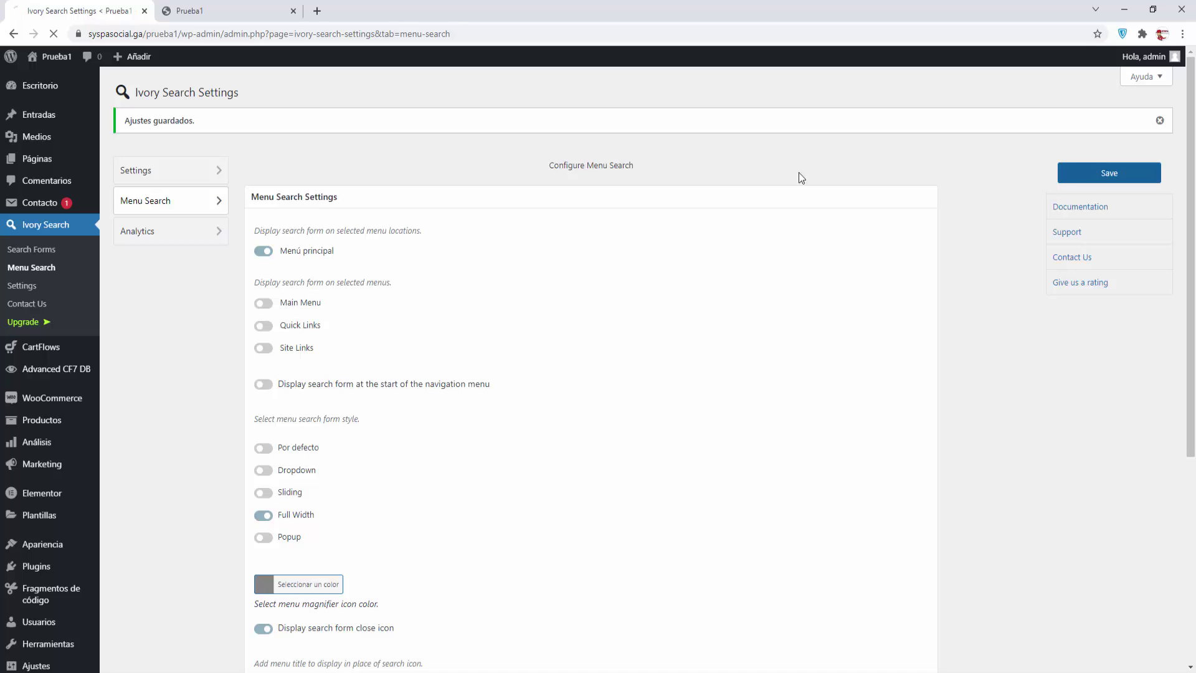
Reload the site's home page and test opening and closing the full-width search box
{"action": "left_click", "coordinate": [244, 13]}
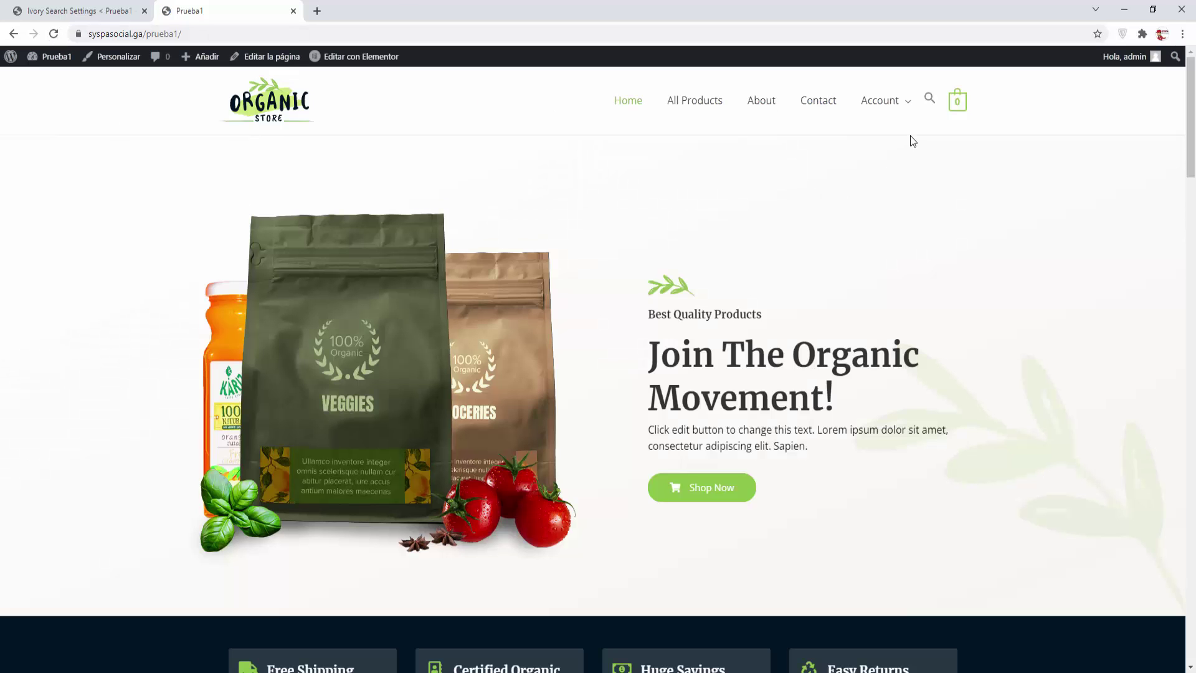
{"action": "left_click", "coordinate": [930, 100]}
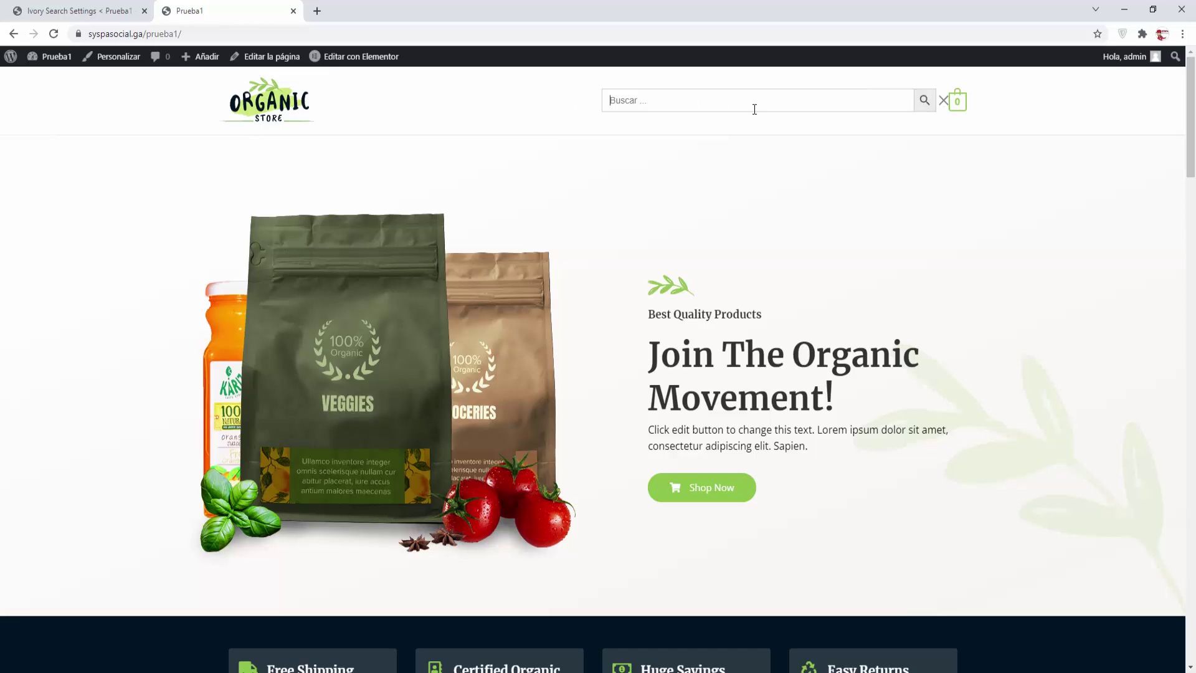
{"action": "left_click", "coordinate": [944, 101]}
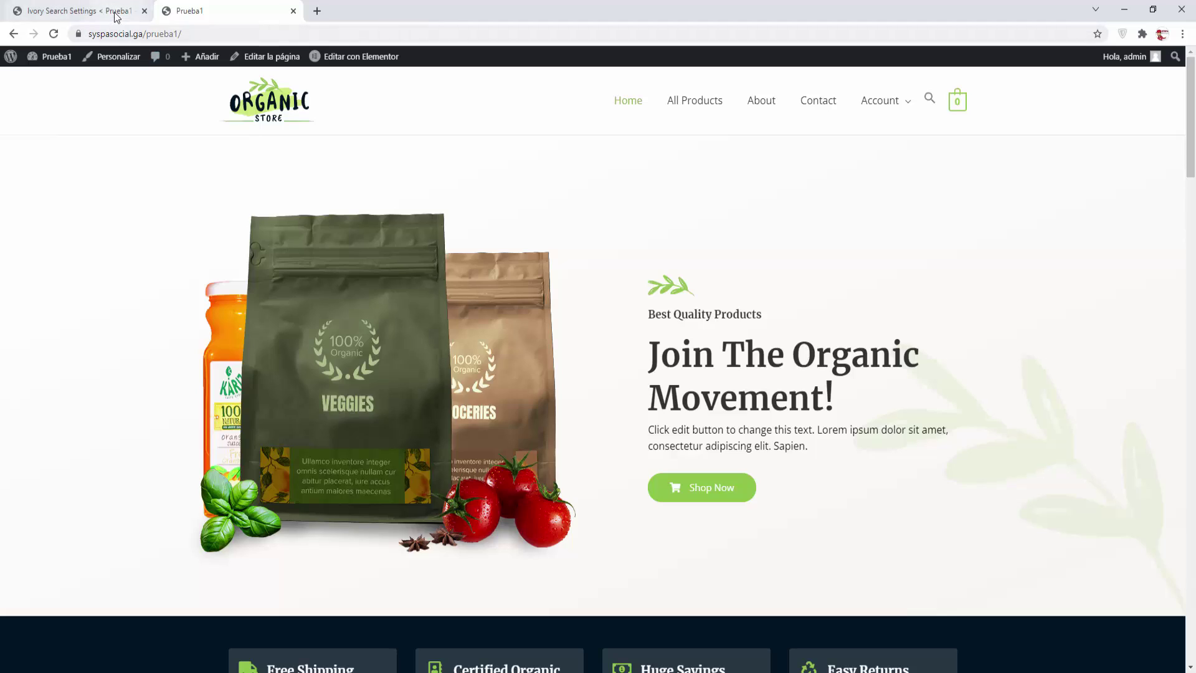
Switch the menu search form style to Popup in the Menu Search settings and save
{"action": "left_click", "coordinate": [62, 10]}
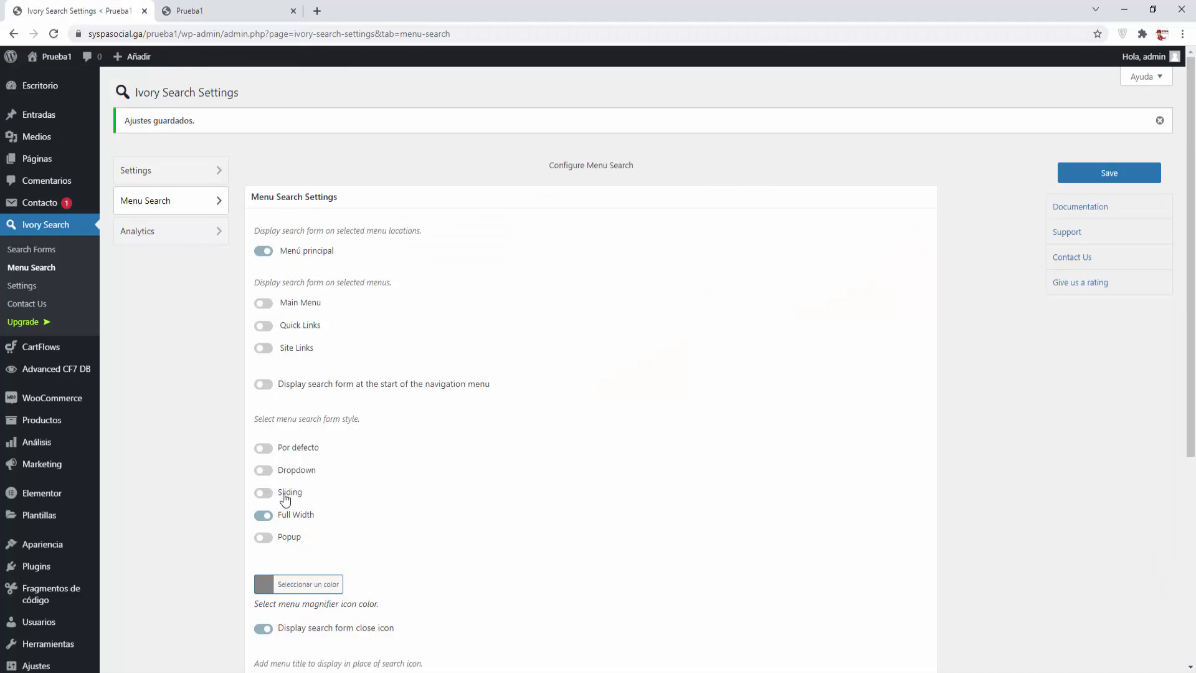
{"action": "left_click", "coordinate": [264, 538]}
{"action": "left_click", "coordinate": [1063, 177]}
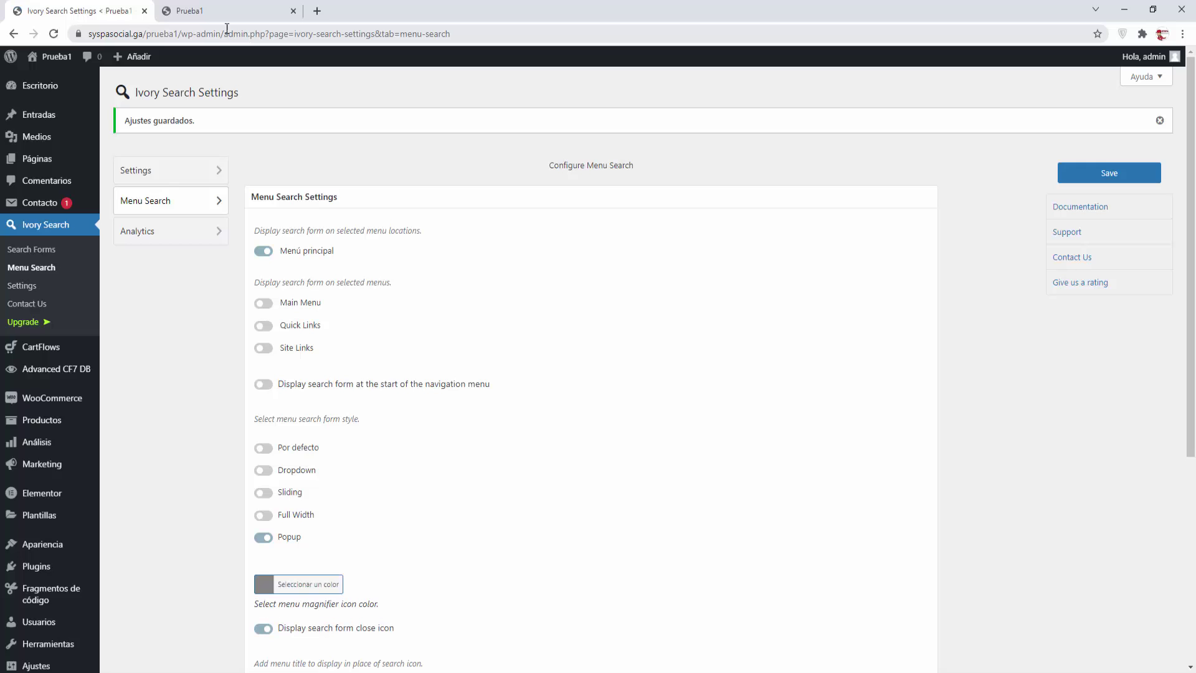
Reload the site's home page and test opening and closing the popup search overlay
{"action": "left_click", "coordinate": [204, 11]}
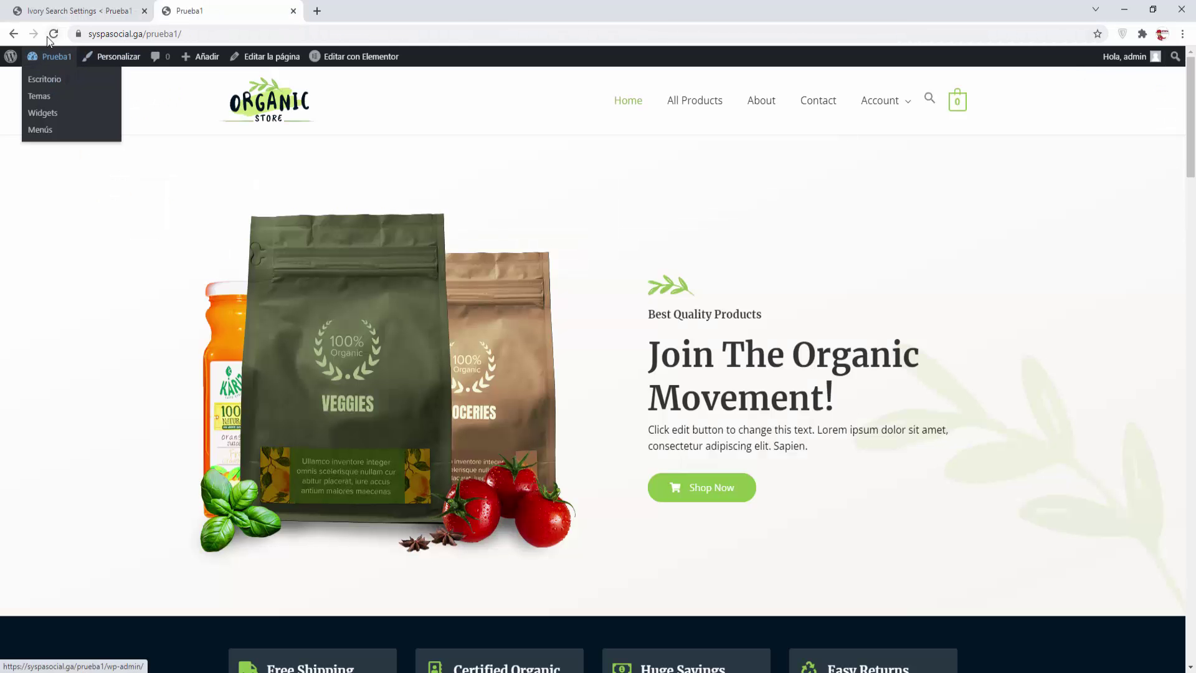
{"action": "key", "text": "F5"}
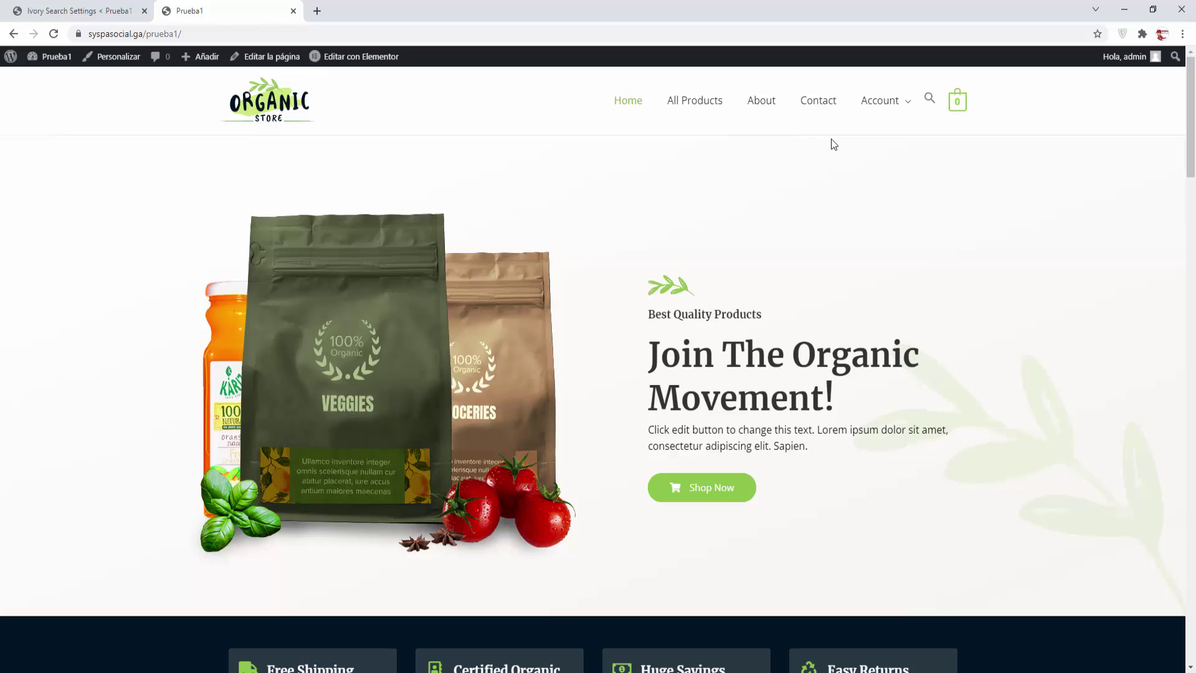
{"action": "left_click", "coordinate": [930, 100]}
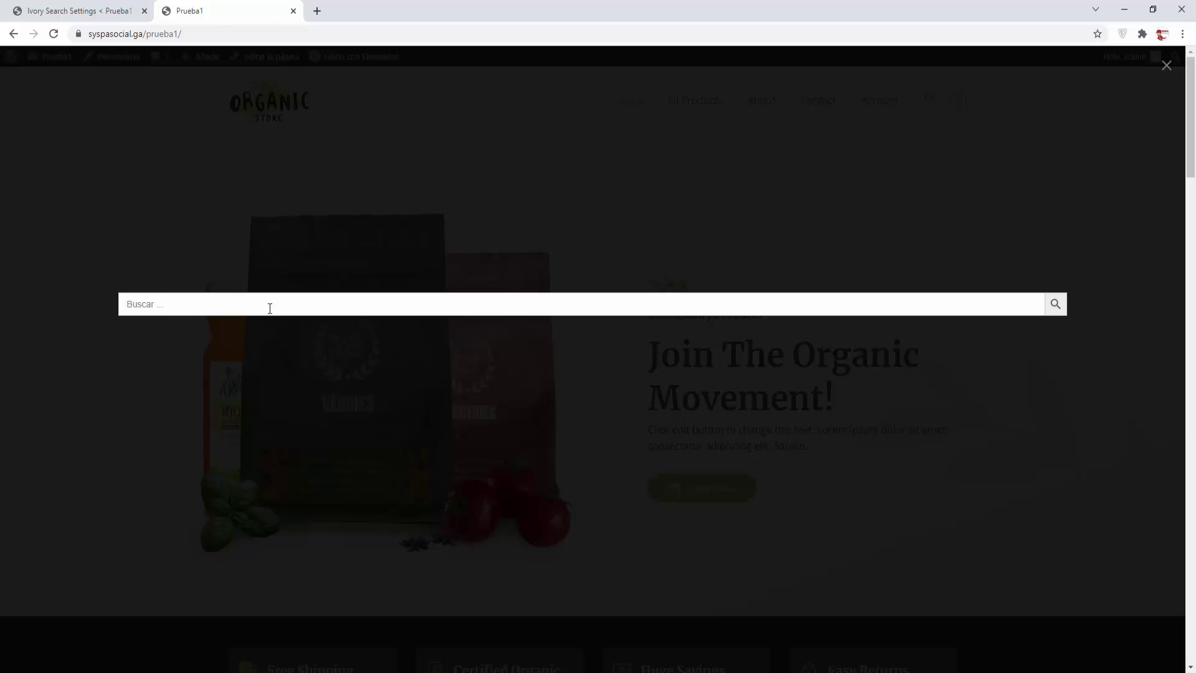
{"action": "left_click", "coordinate": [1166, 73]}
Return the menu search form style to "Por defecto" in Ivory Search and save the settings
{"action": "left_click", "coordinate": [119, 12]}
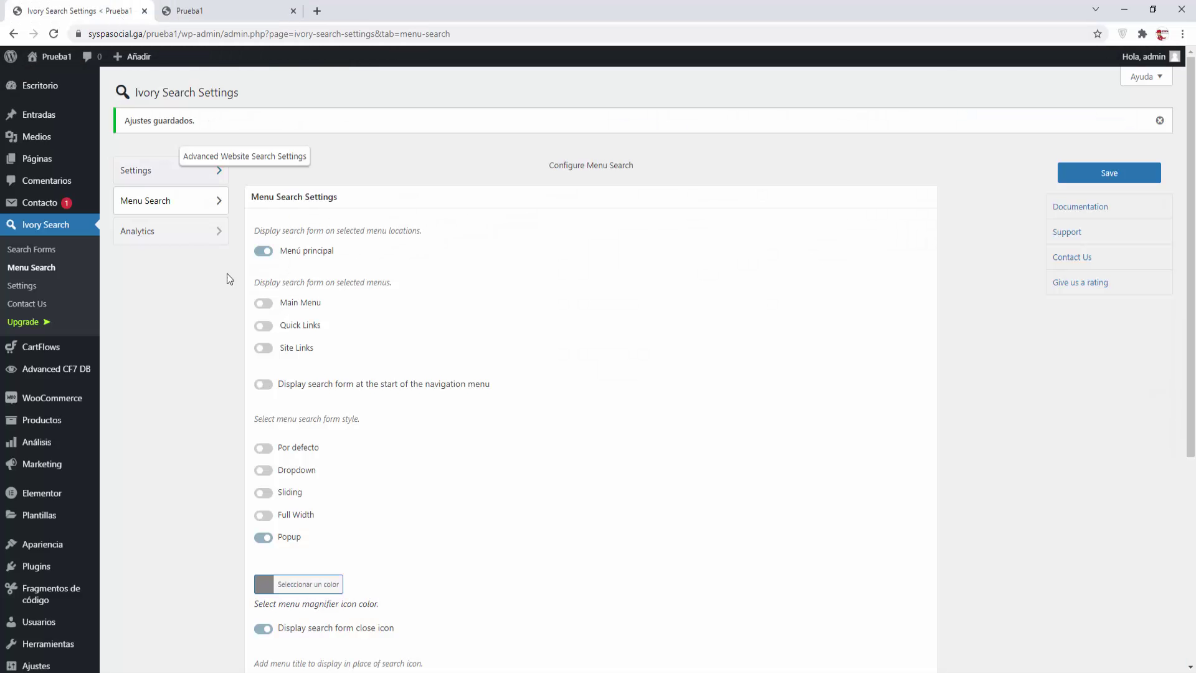
{"action": "left_click", "coordinate": [263, 448]}
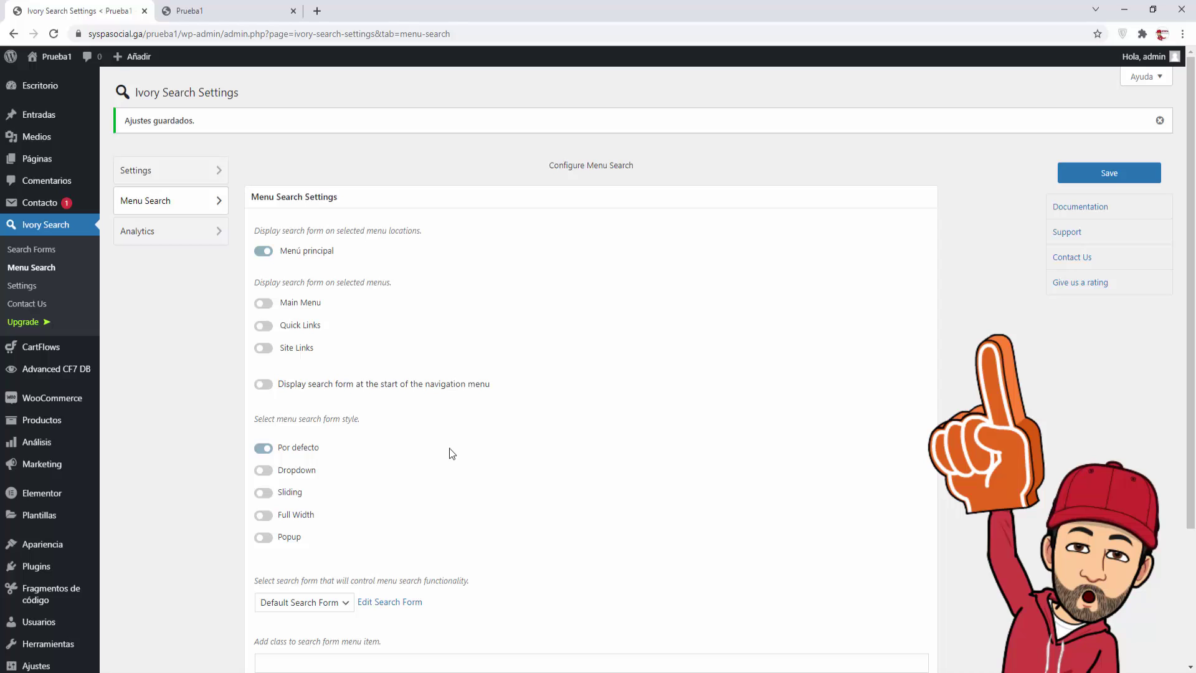
{"action": "left_click", "coordinate": [1109, 173]}
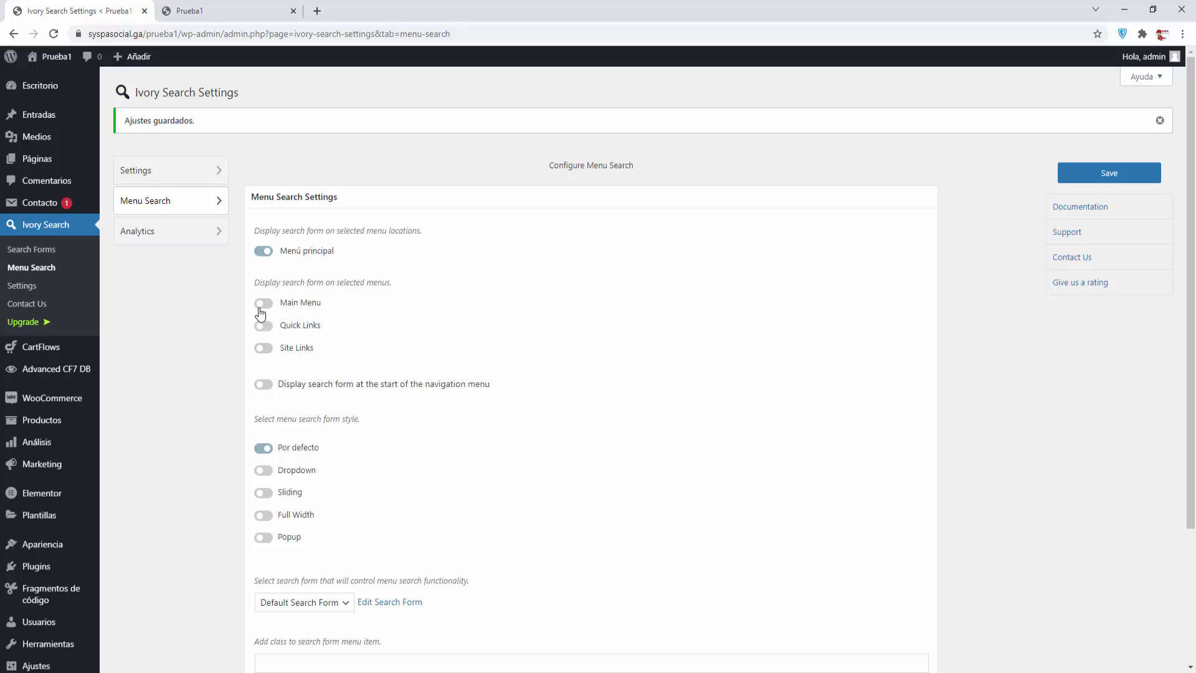
In Ivory Search's general settings, choose Default Search Form as the site header's search form and save the settings
{"action": "left_click", "coordinate": [28, 291]}
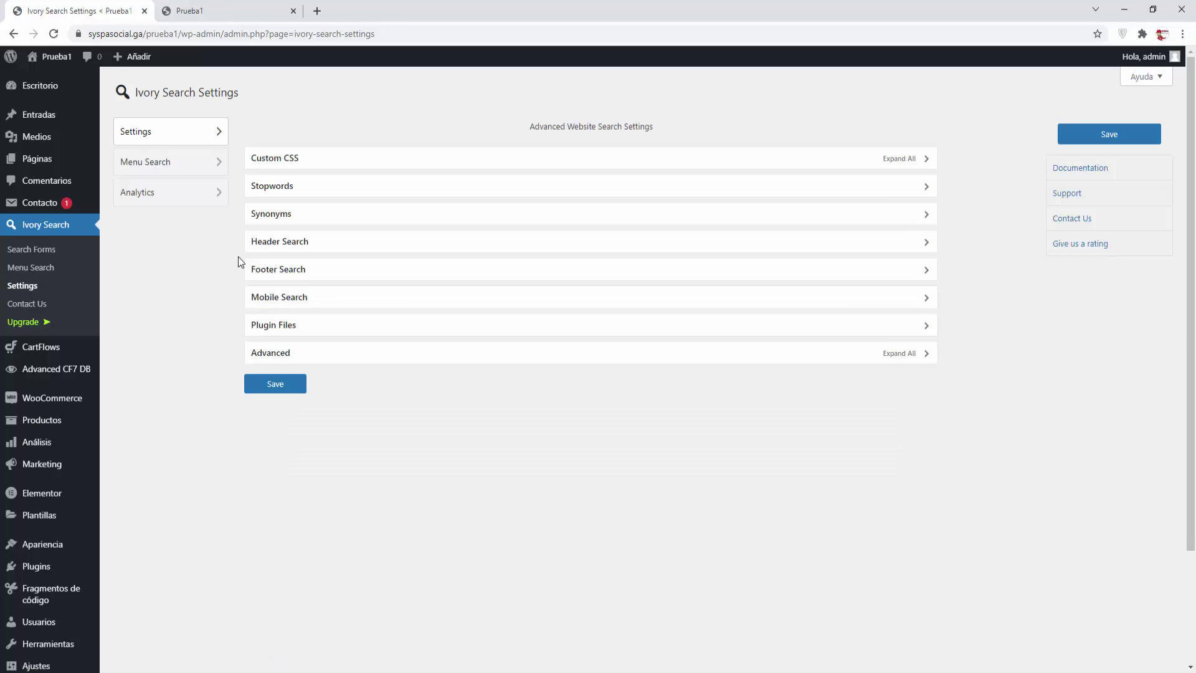
{"action": "left_click", "coordinate": [294, 163]}
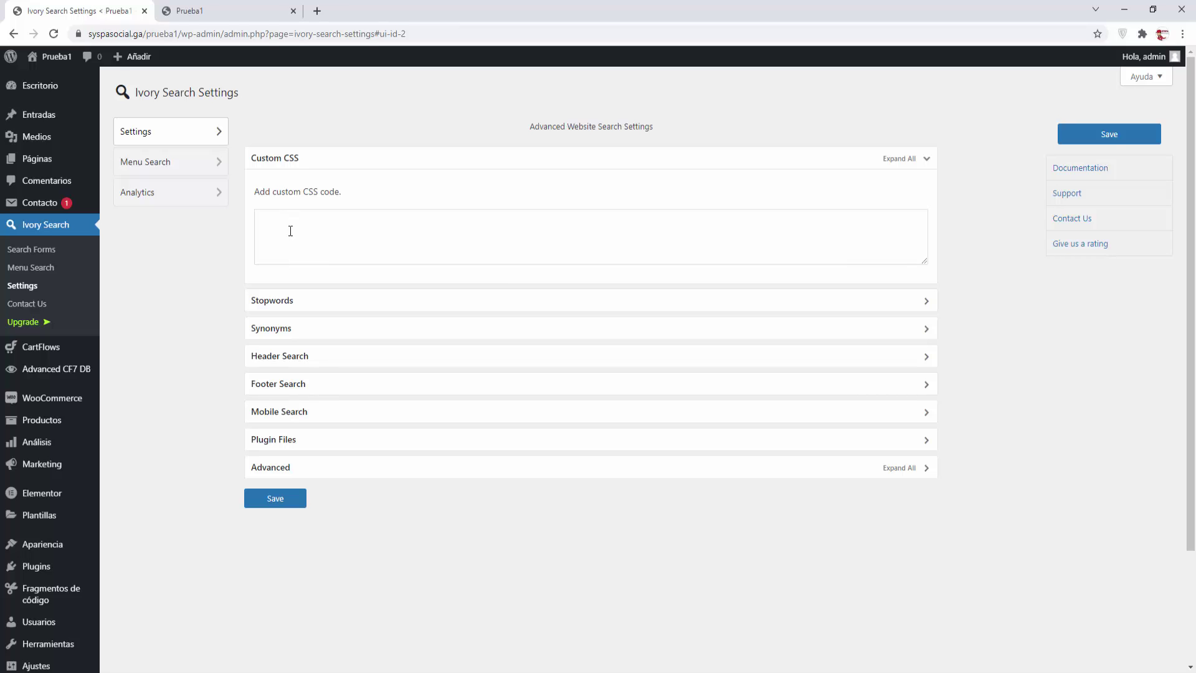
{"action": "left_click", "coordinate": [280, 303]}
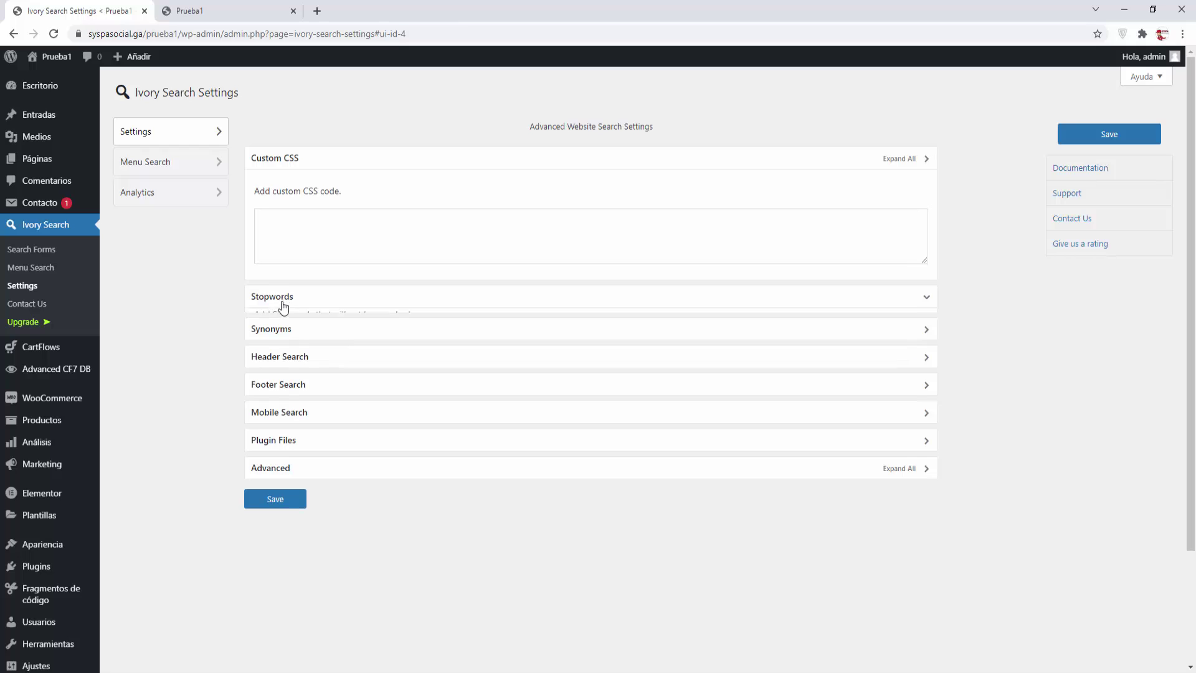
{"action": "left_click", "coordinate": [295, 341]}
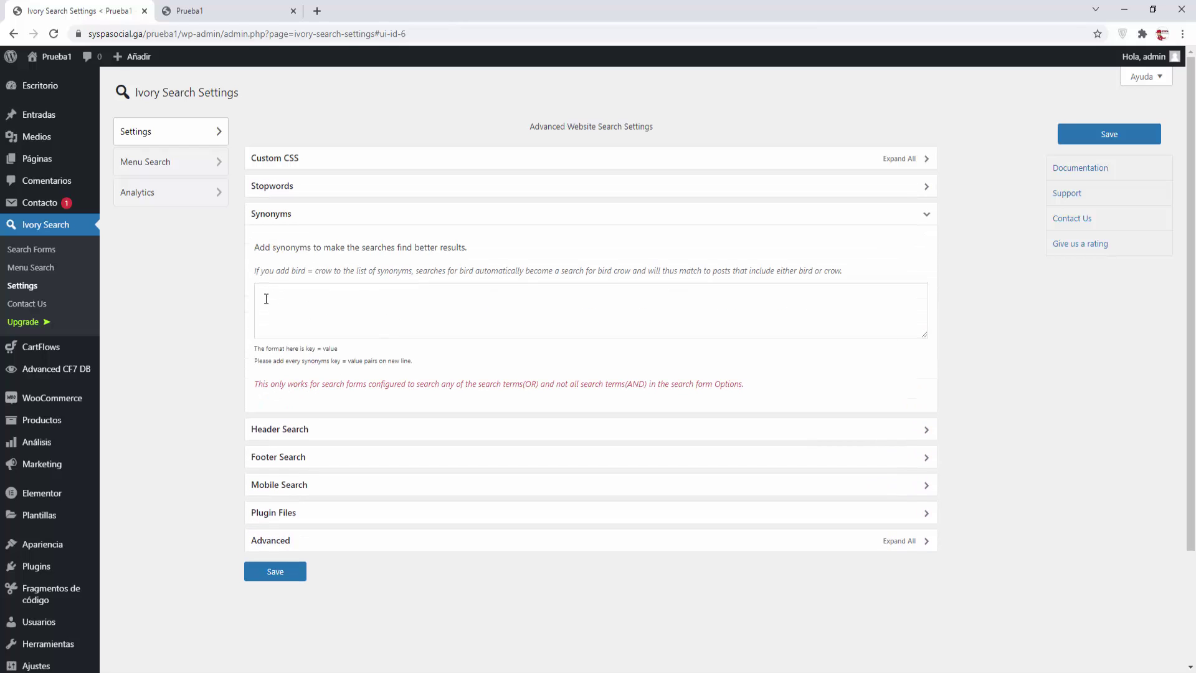
{"action": "left_click", "coordinate": [297, 430]}
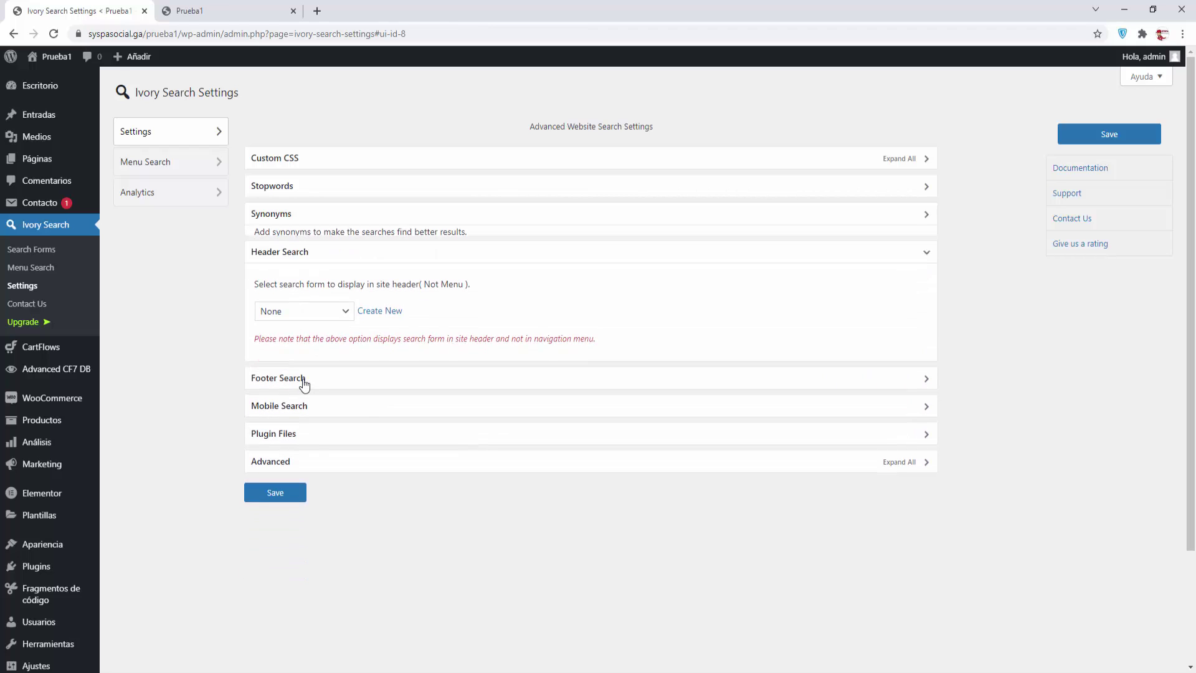
{"action": "left_click", "coordinate": [345, 304]}
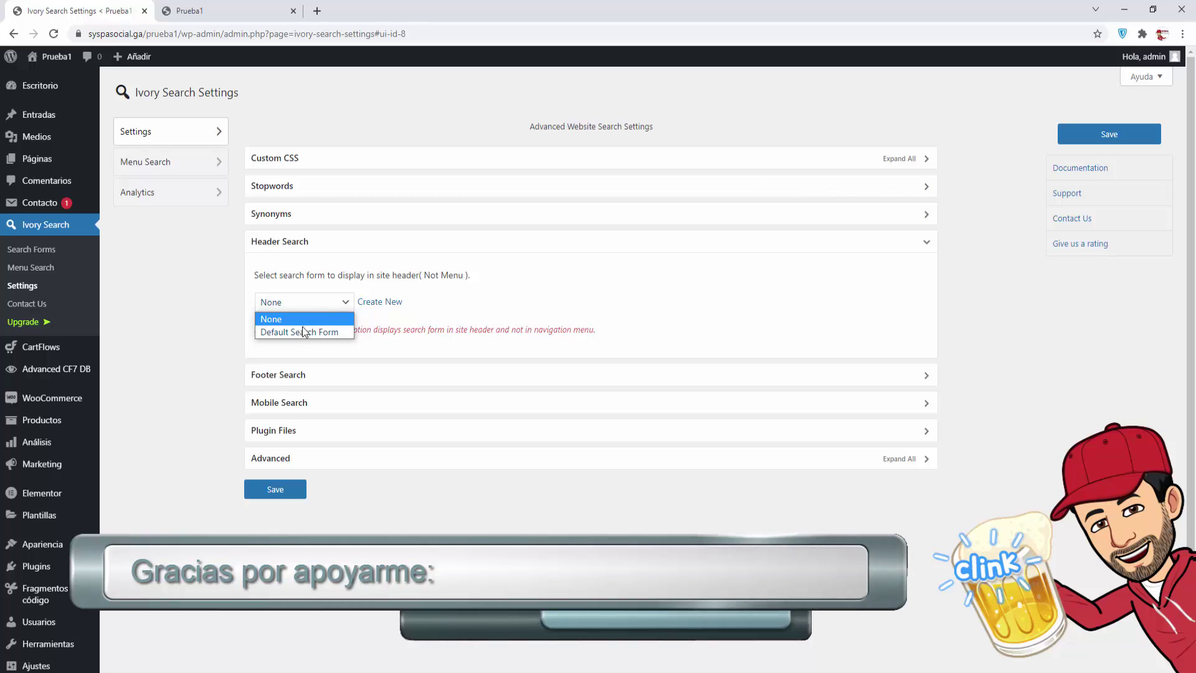
{"action": "left_click", "coordinate": [304, 332]}
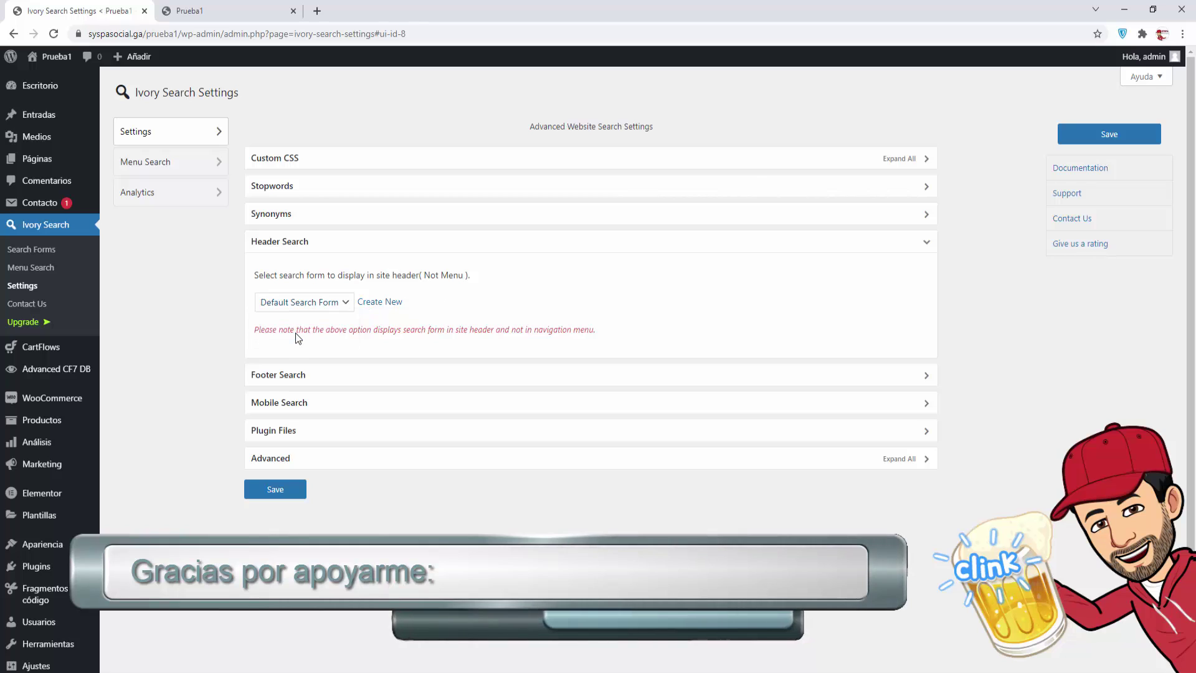
{"action": "left_click", "coordinate": [1095, 140]}
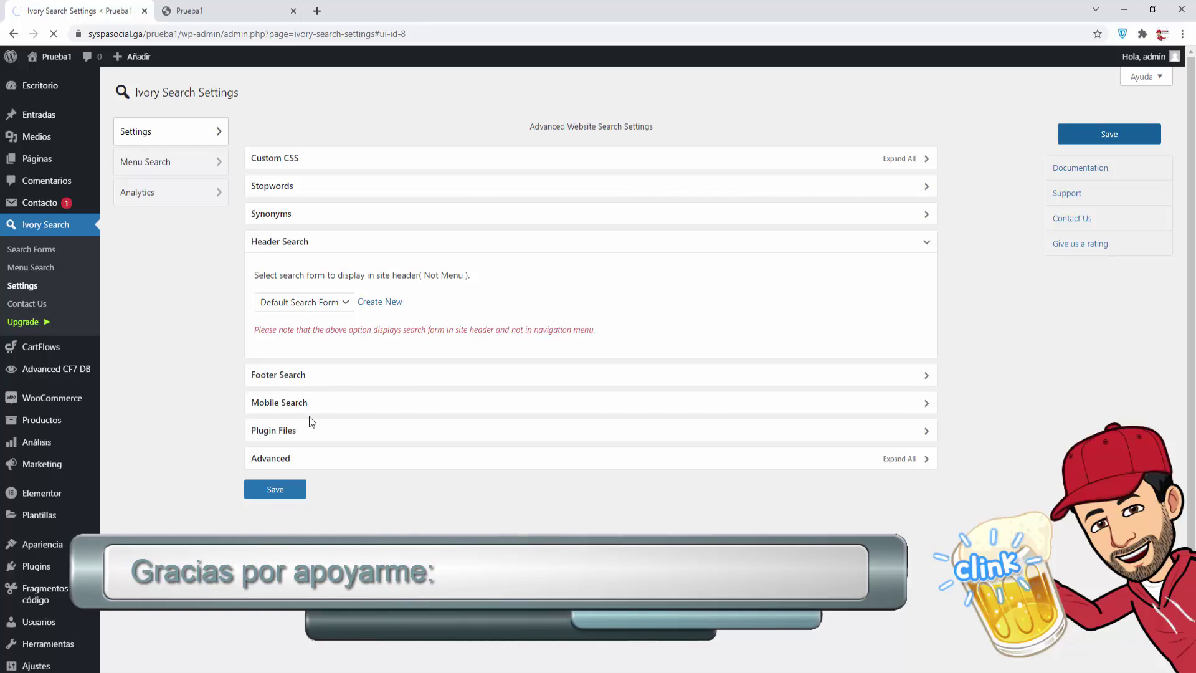
Review the Advanced and Mobile Search sections of the Ivory Search settings and save
{"action": "scroll", "coordinate": [305, 381], "scroll_direction": "down", "scroll_amount": 2}
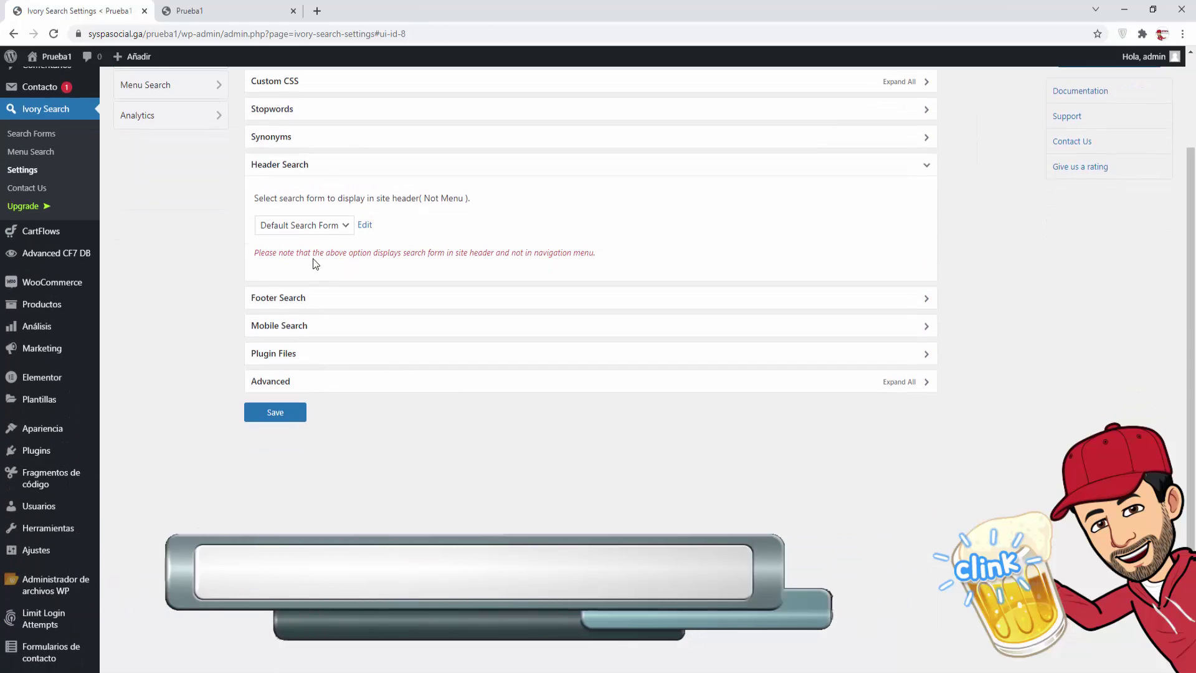
{"action": "left_click", "coordinate": [288, 381]}
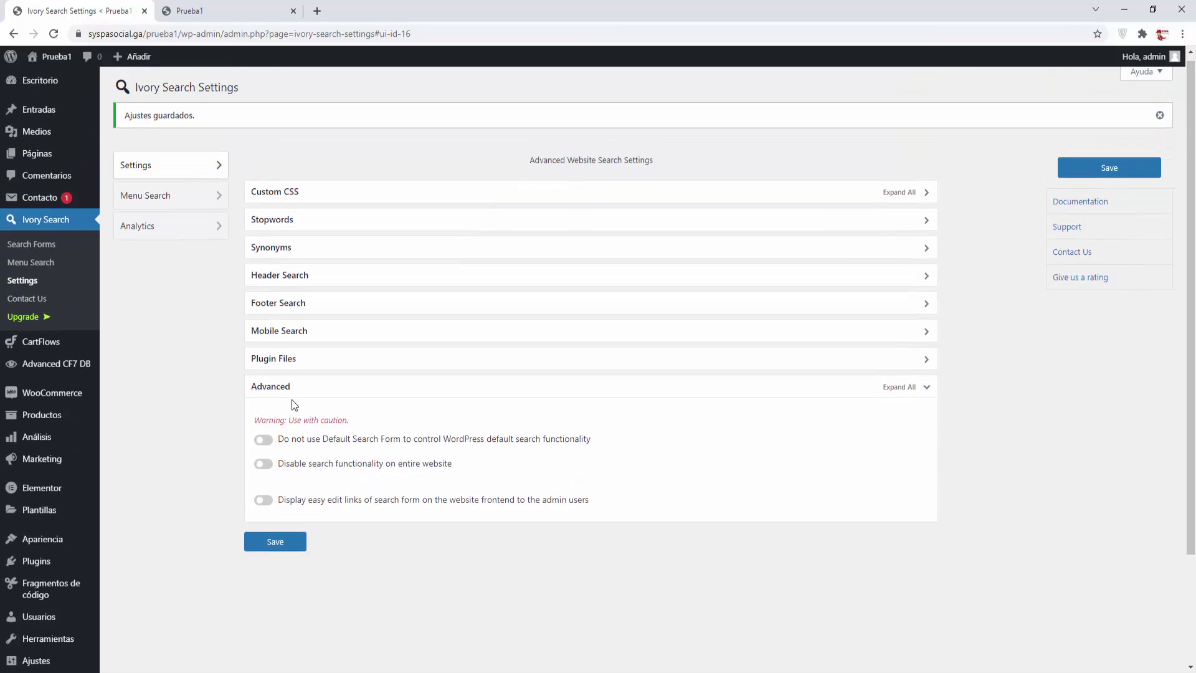
{"action": "left_click", "coordinate": [287, 339]}
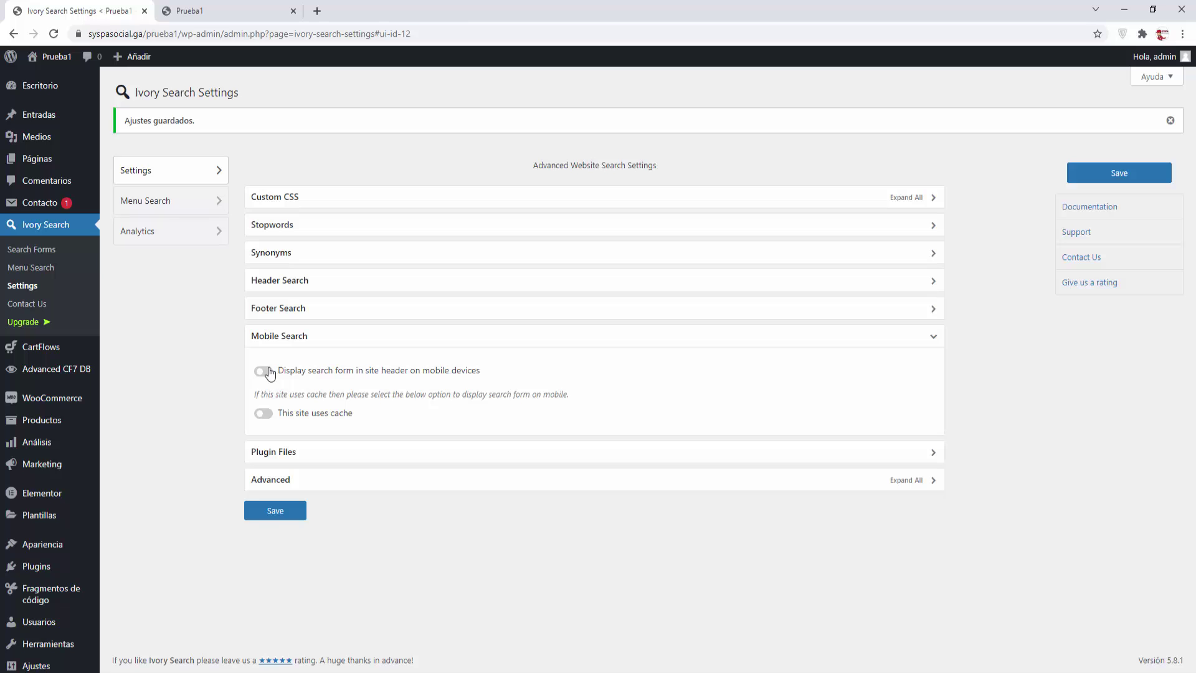
{"action": "left_click", "coordinate": [273, 509]}
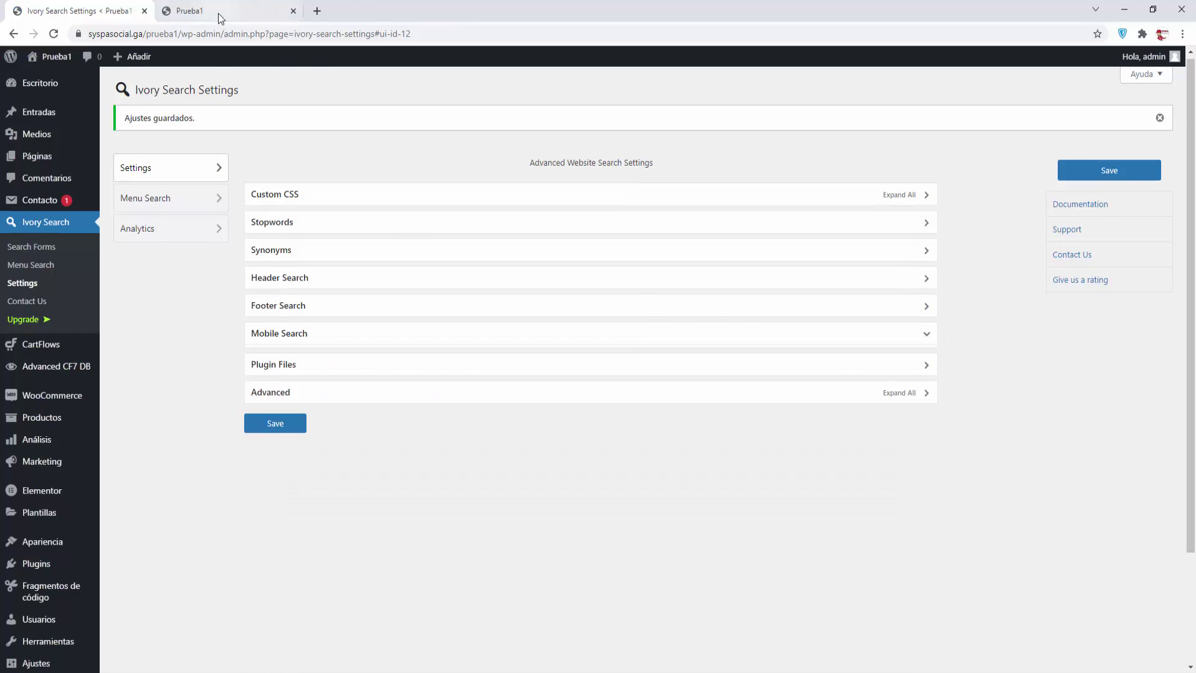
Reload the site's home page to check the search form in the header
{"action": "left_click", "coordinate": [218, 11]}
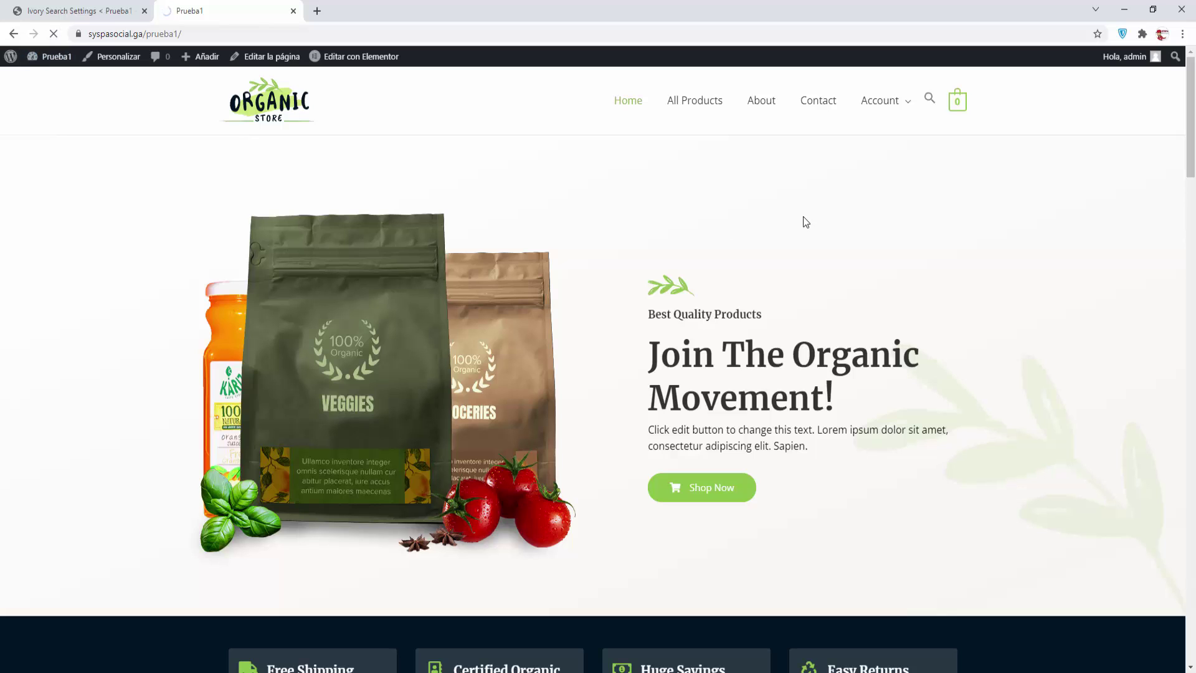